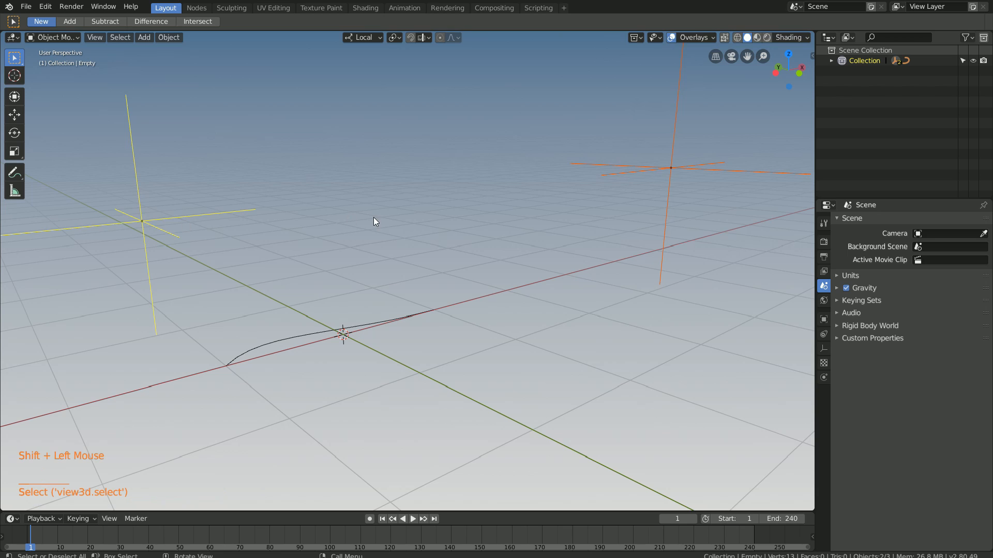
Move the two selected empties into a new collection named Points.
key(m)
click(353, 250)
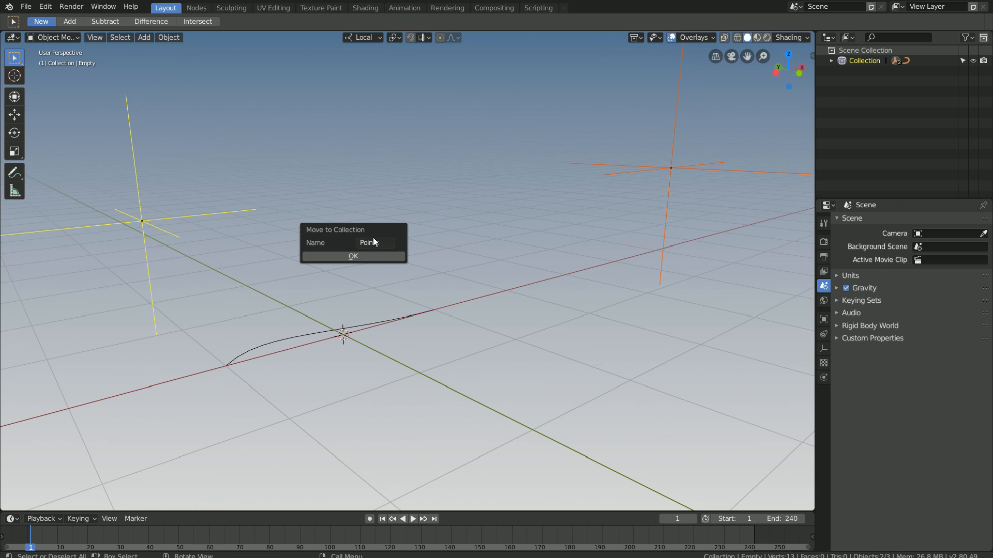
click(361, 255)
Give the Rope curve thickness by setting its geometry bevel depth to 0.03 m.
click(872, 73)
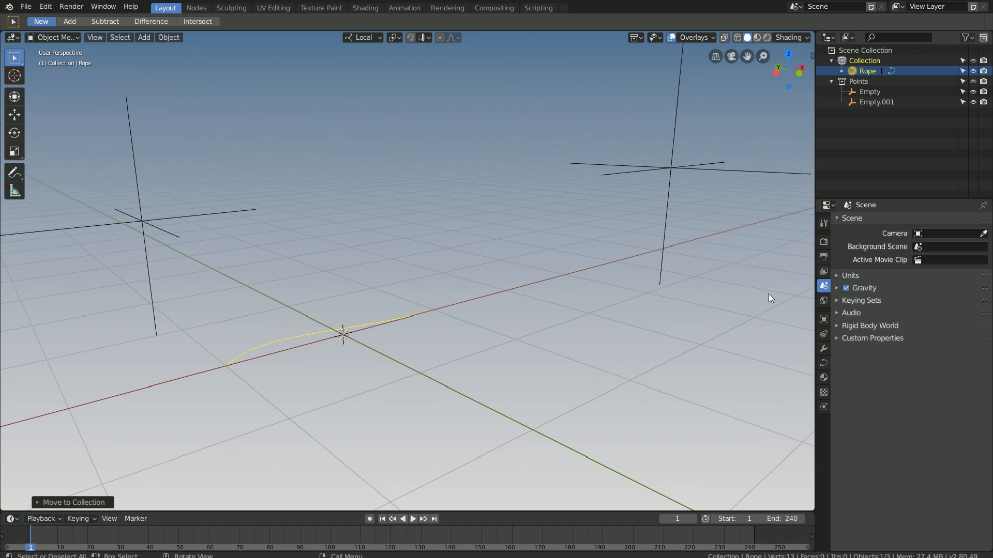
click(824, 364)
ctrl+click(844, 401)
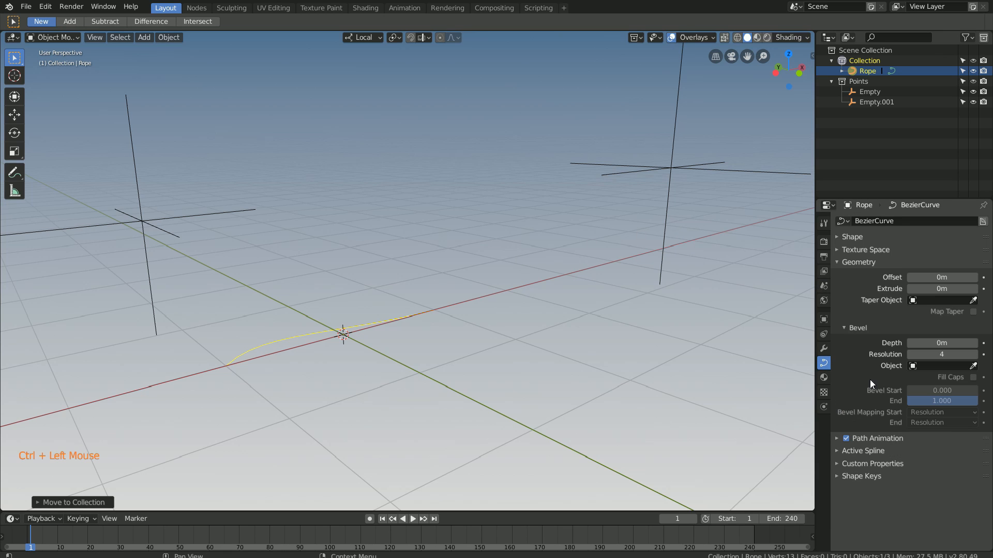
click(975, 343)
click(975, 343)
click(975, 344)
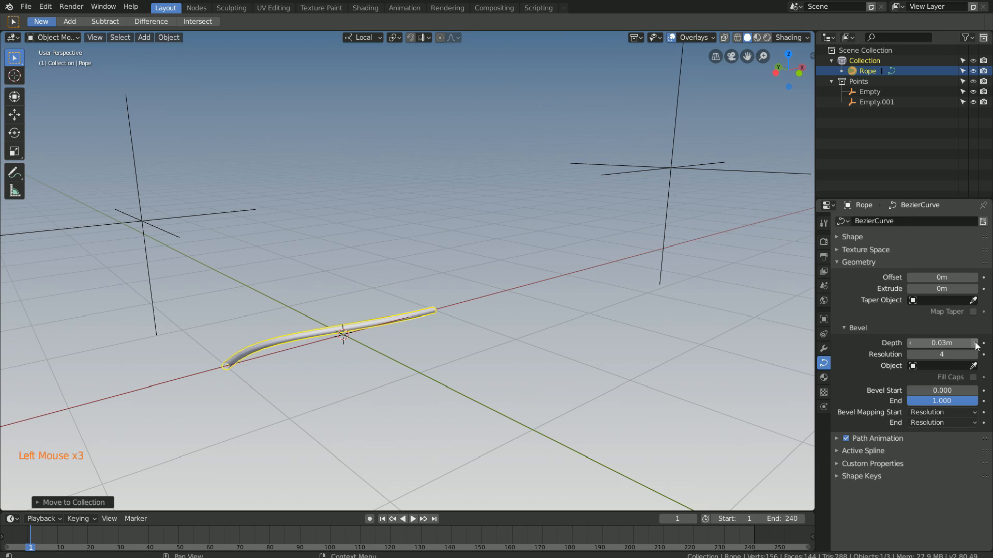
Create a node tree in the Nodes workspace and make it auto-execute on tree, frame and property changes instead of always.
click(197, 8)
click(297, 37)
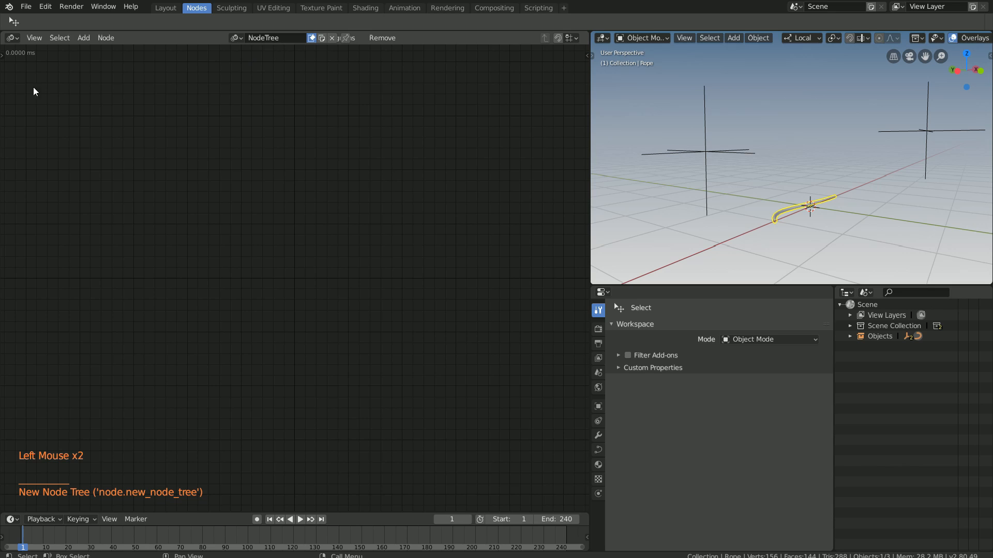
click(2, 53)
drag(30, 139, 100, 138)
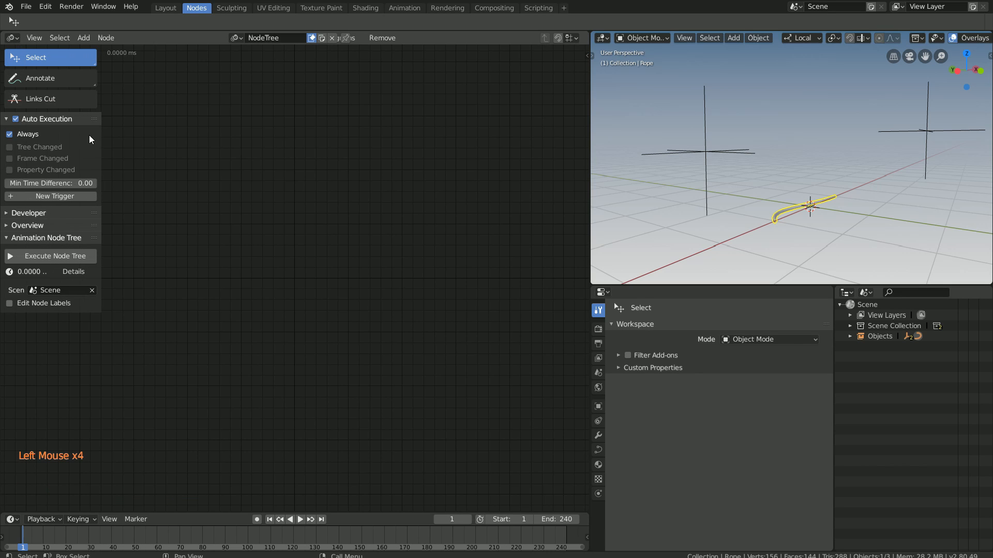
click(10, 134)
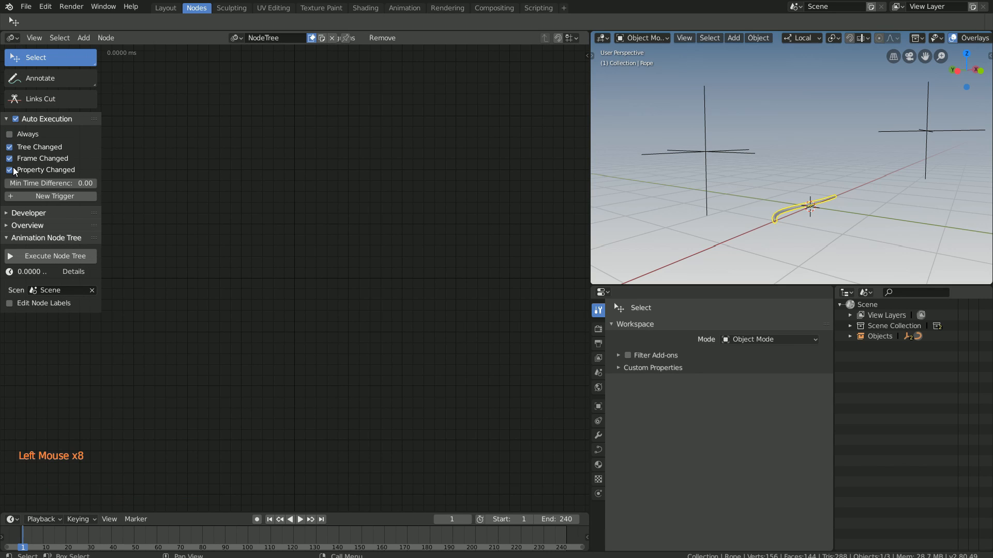
key(t)
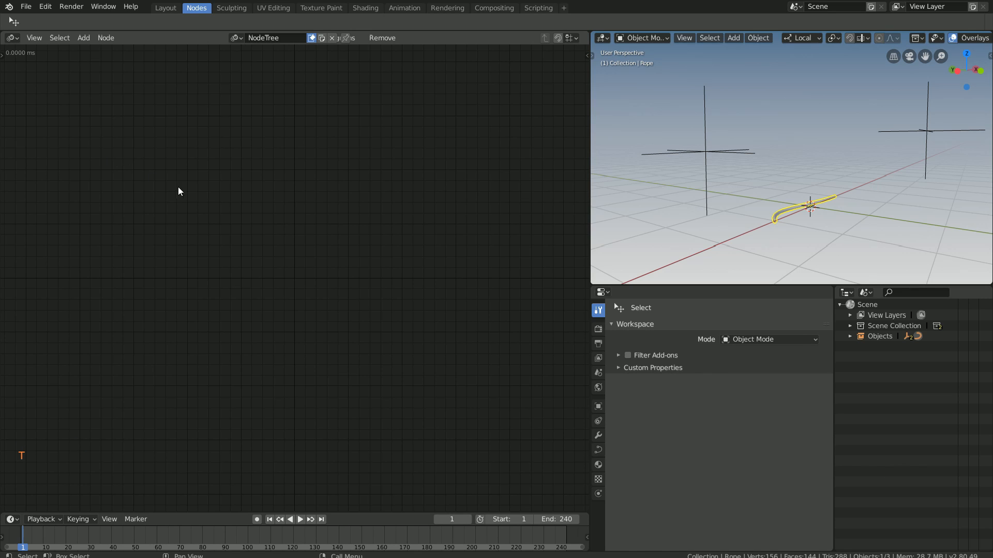
Add a Curve Object Output node and assign the Rope object to it.
key(shift+a)
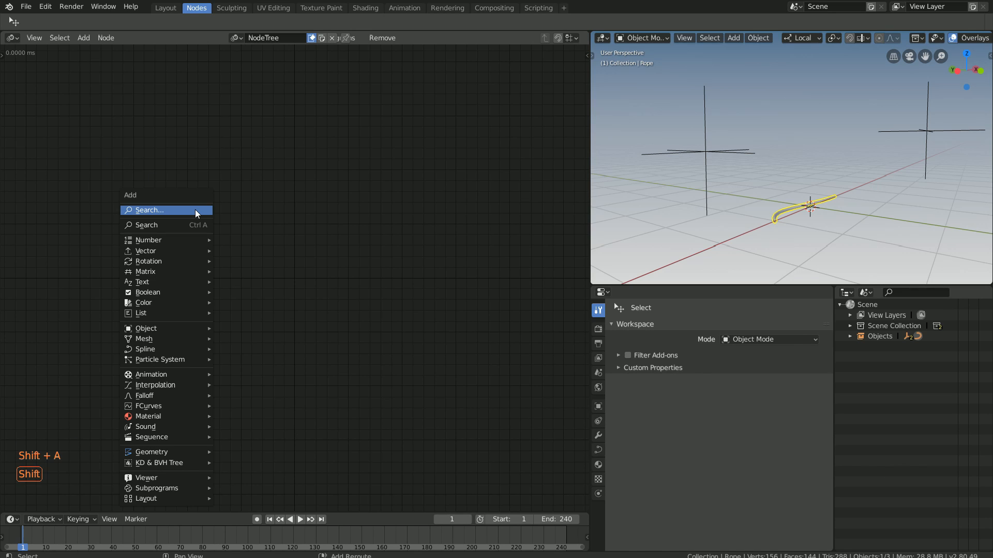
mouse_move(193, 347)
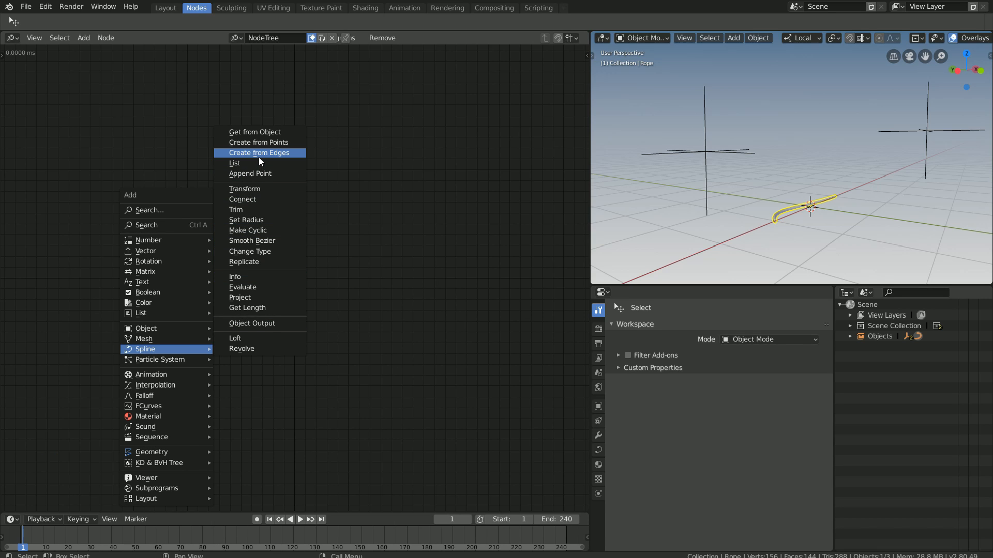
click(268, 324)
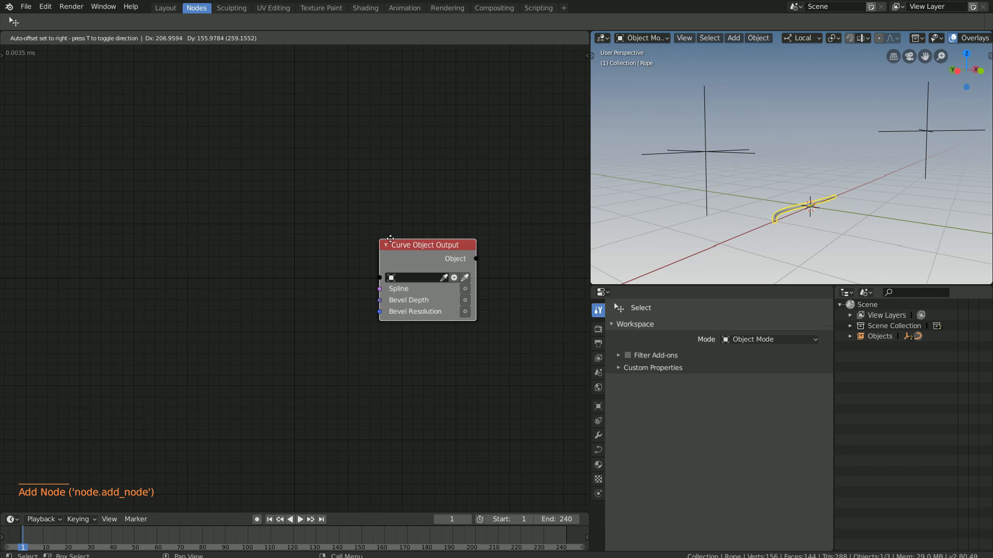
click(414, 234)
click(445, 274)
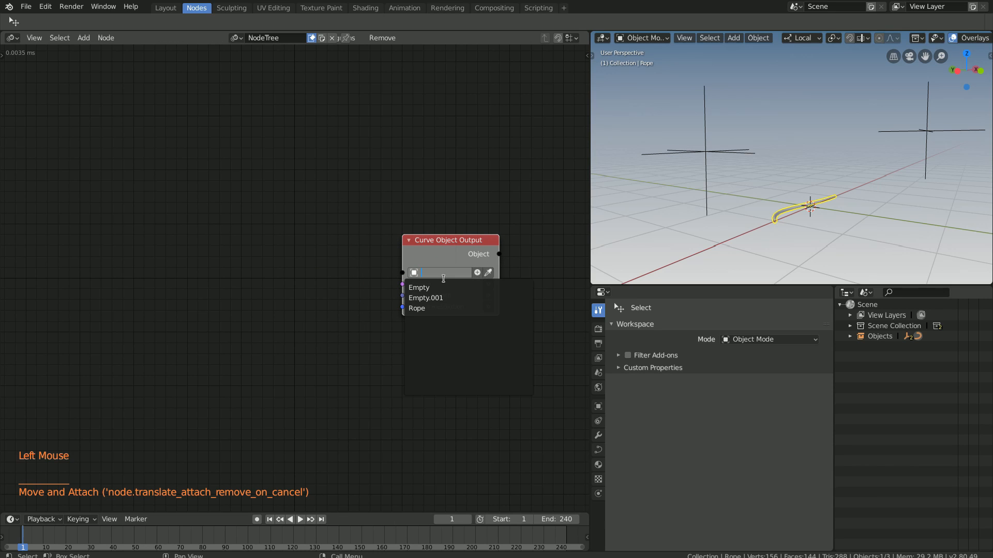
click(436, 308)
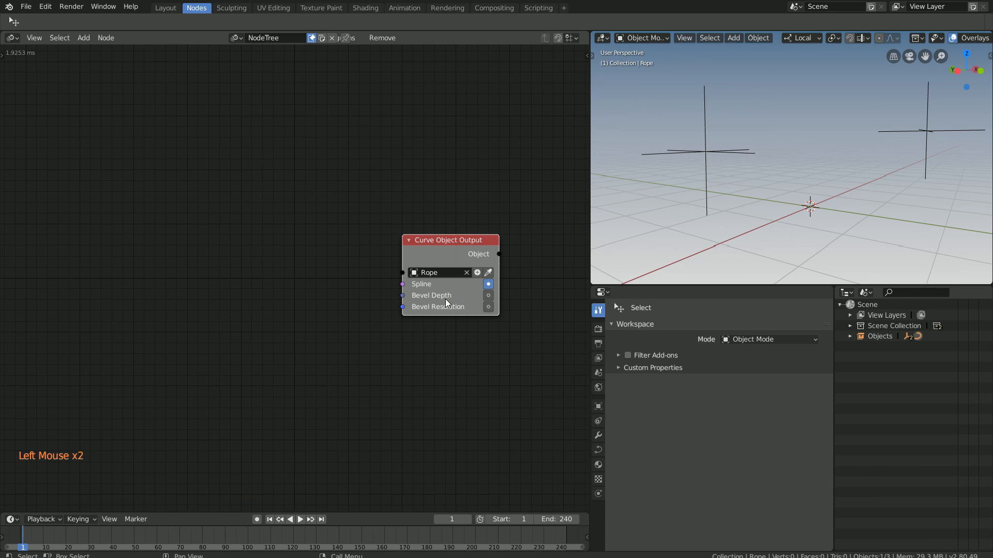
Add a Spline from Points node and link its Spline output to the Spline input of Curve Object Output.
key(shift+a)
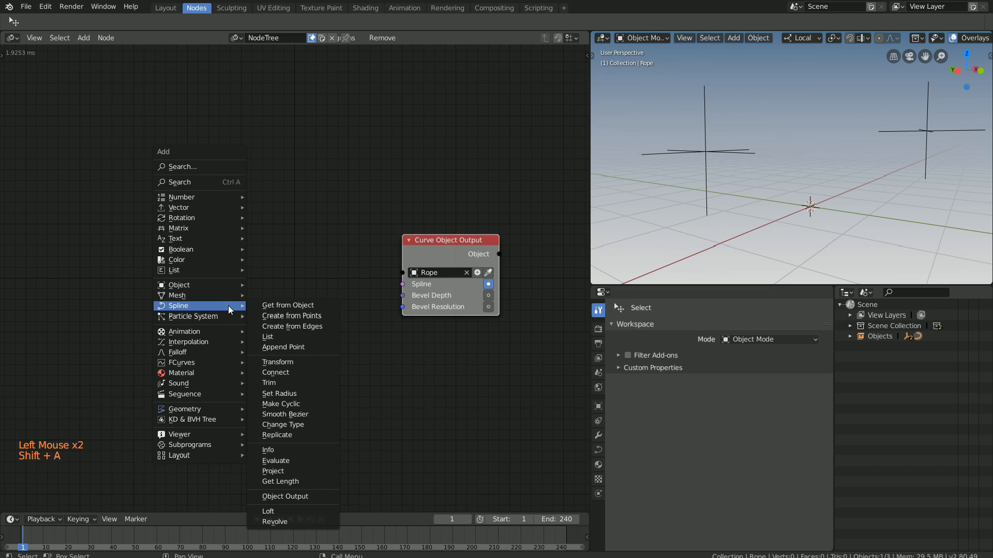
click(291, 316)
click(251, 234)
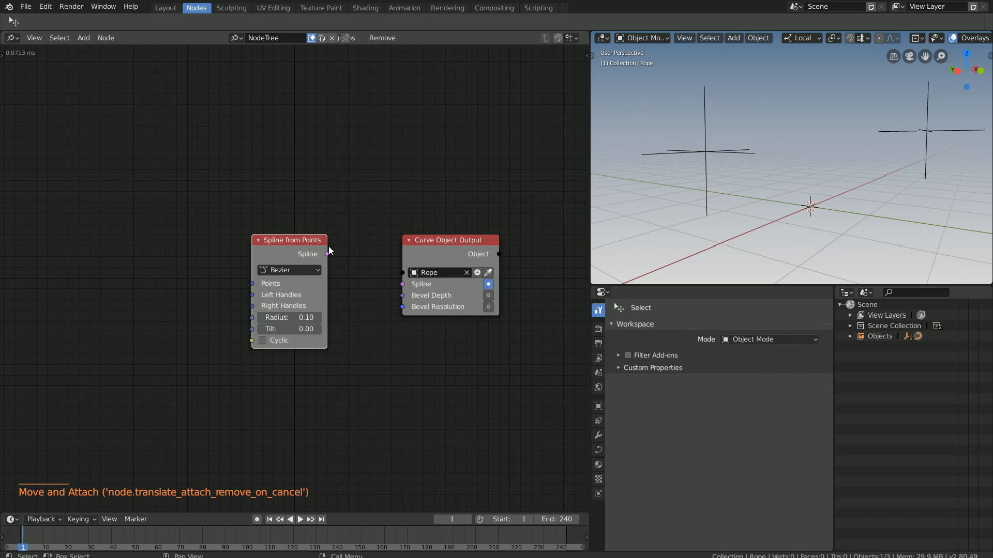
drag(327, 254, 402, 283)
key(g)
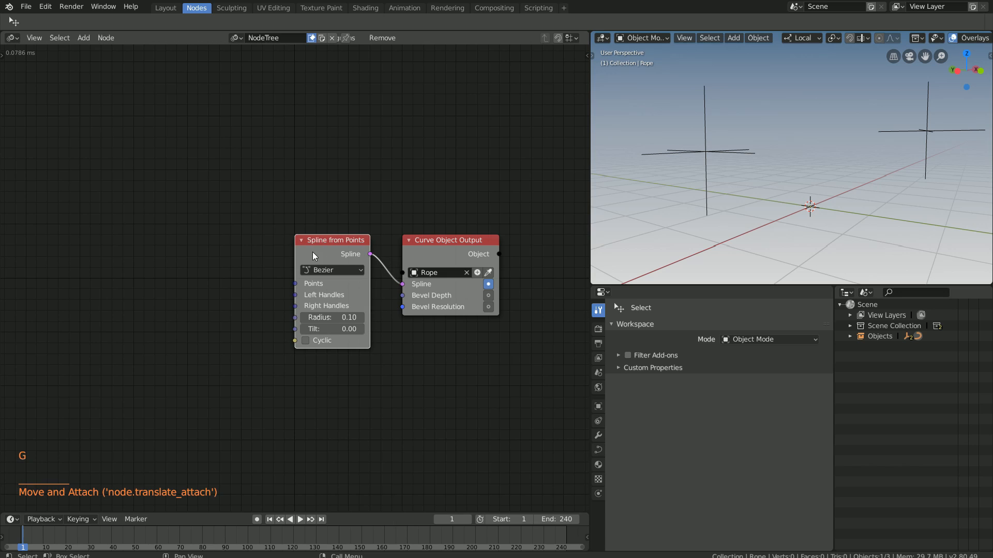
scroll(170, 313, up, 1)
Add two Object Transforms Input nodes, one reading Empty and the other Empty.001.
key(shift+a)
mouse_move(85, 244)
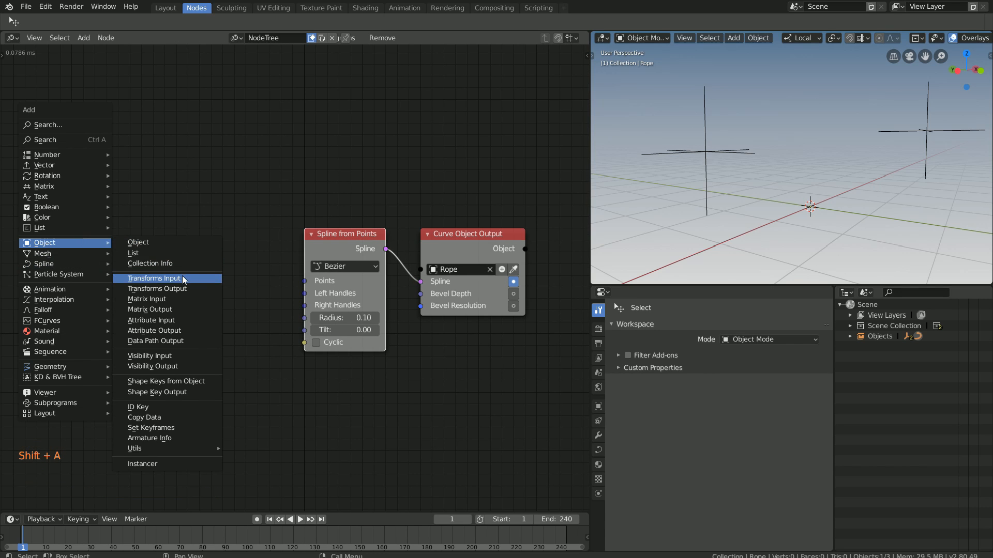
click(182, 275)
click(56, 218)
key(shift+d)
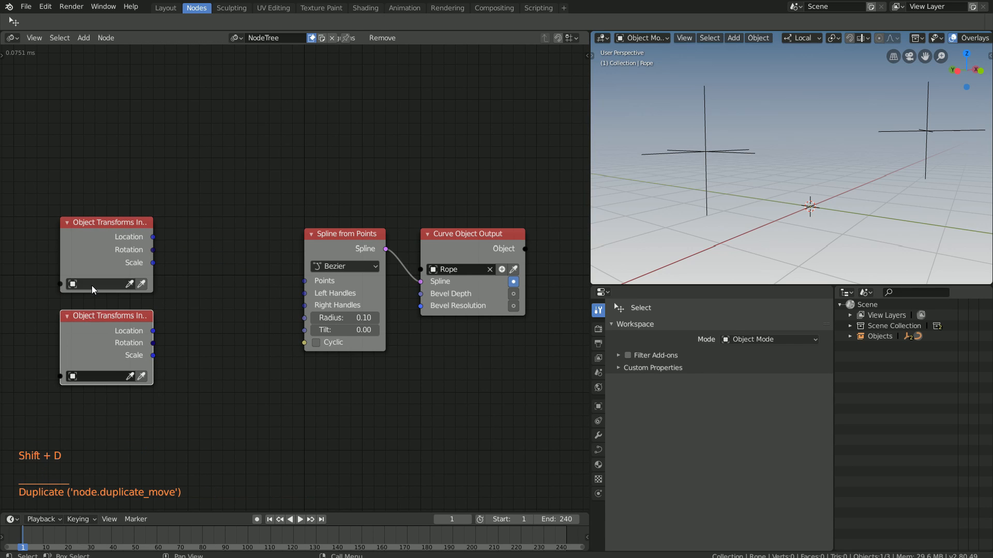
click(98, 376)
drag(99, 378, 161, 398)
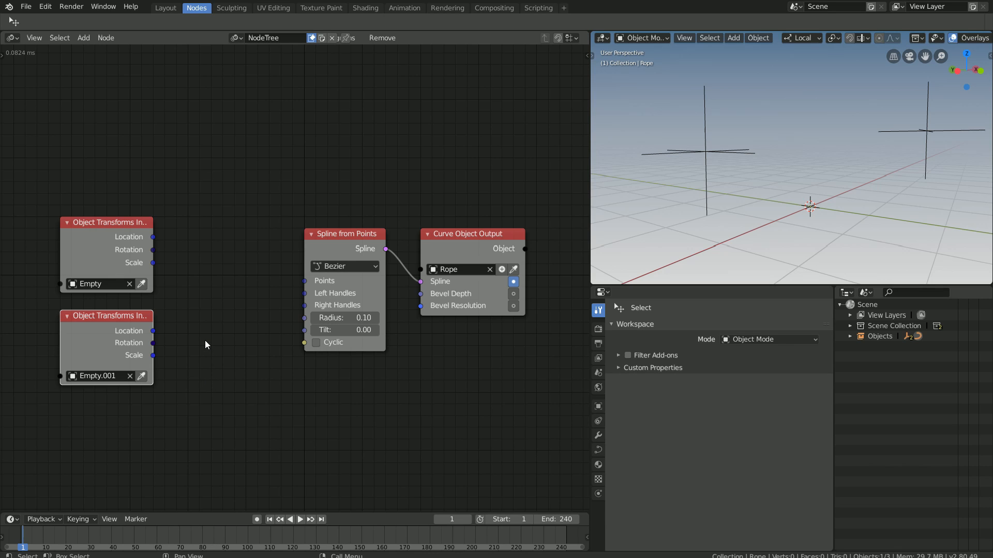
Add a Create Vector List node and link both empties' Location outputs to its elements.
key(shift+a)
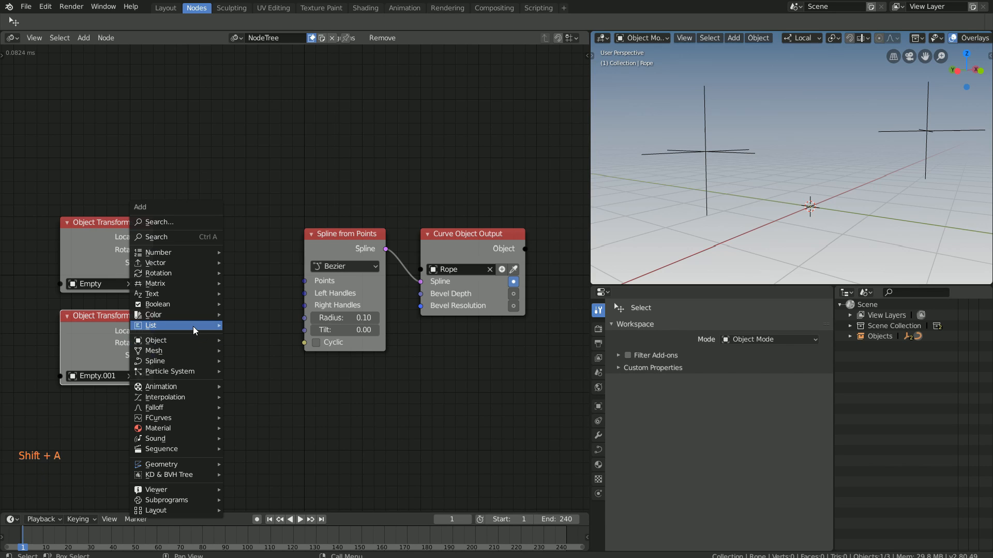
mouse_move(193, 326)
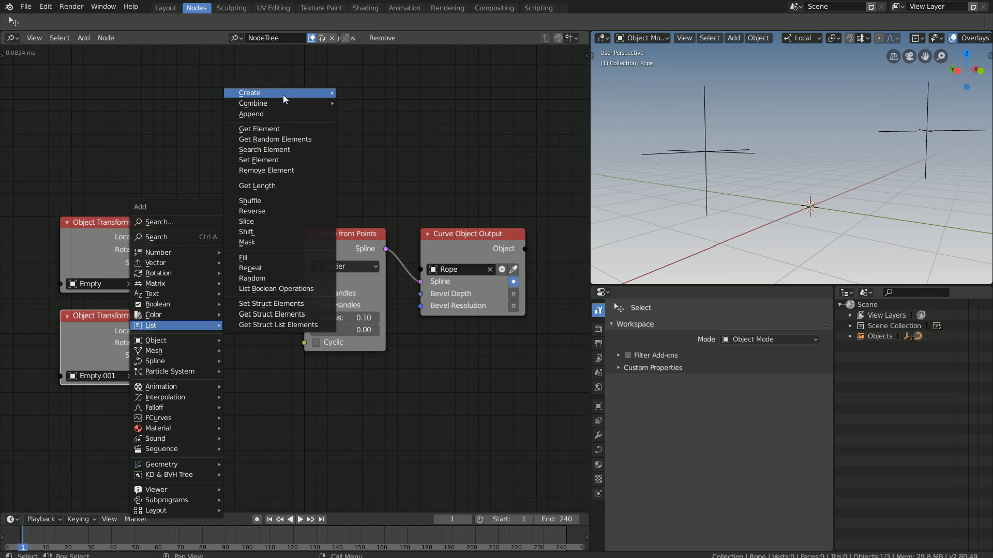
mouse_move(283, 95)
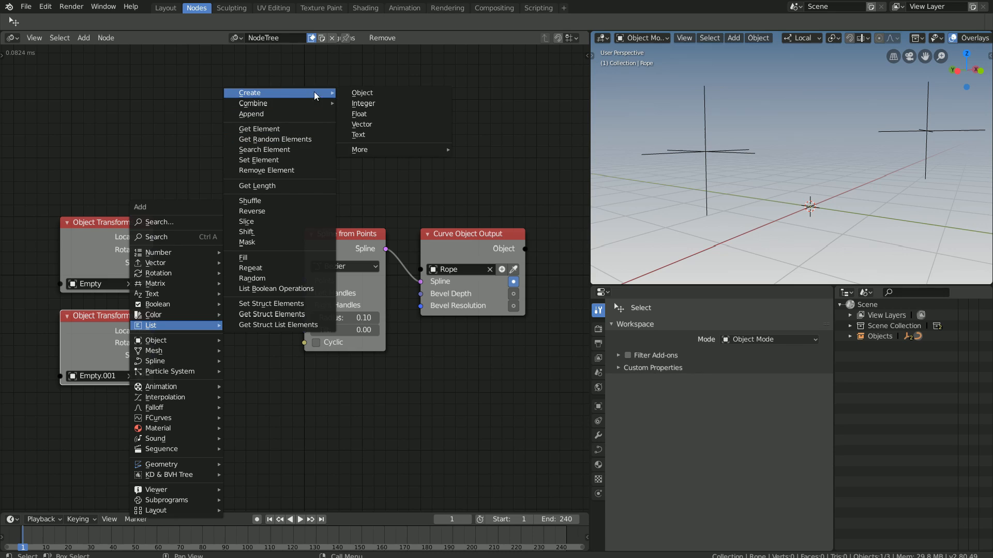
click(373, 124)
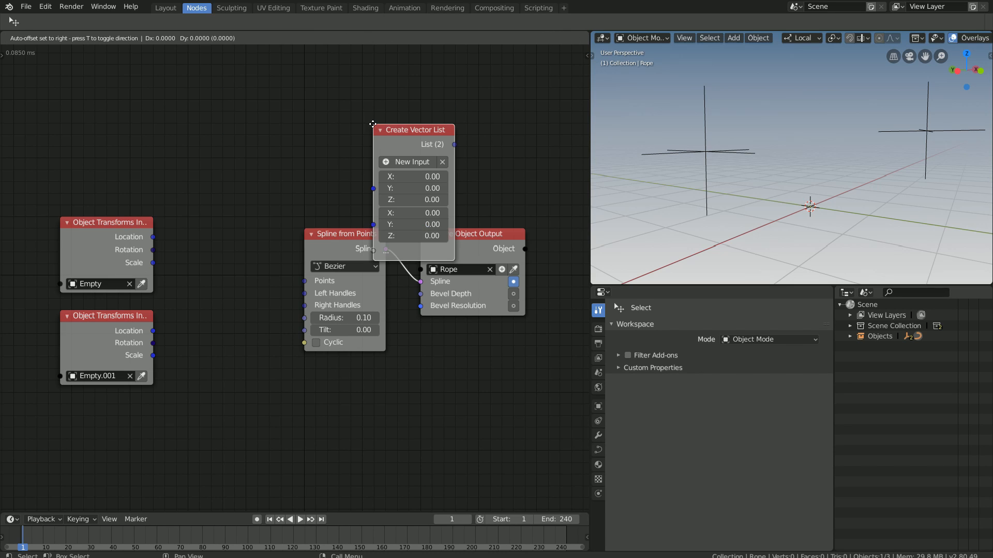
ctrl+click(189, 234)
drag(153, 236, 199, 292)
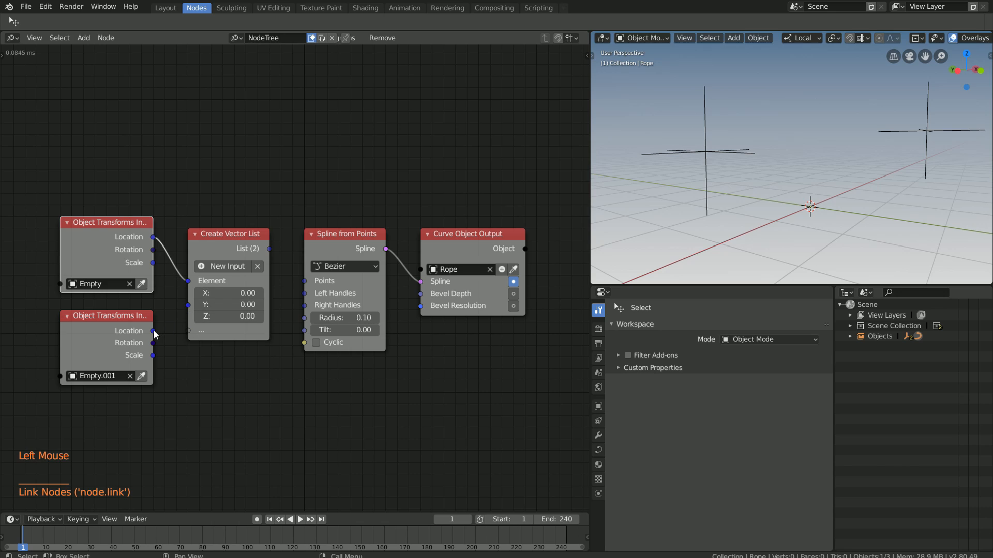
drag(154, 332, 192, 305)
Link the vector list to the Points input of Spline from Points and set the spline radius to 1.
drag(270, 249, 304, 280)
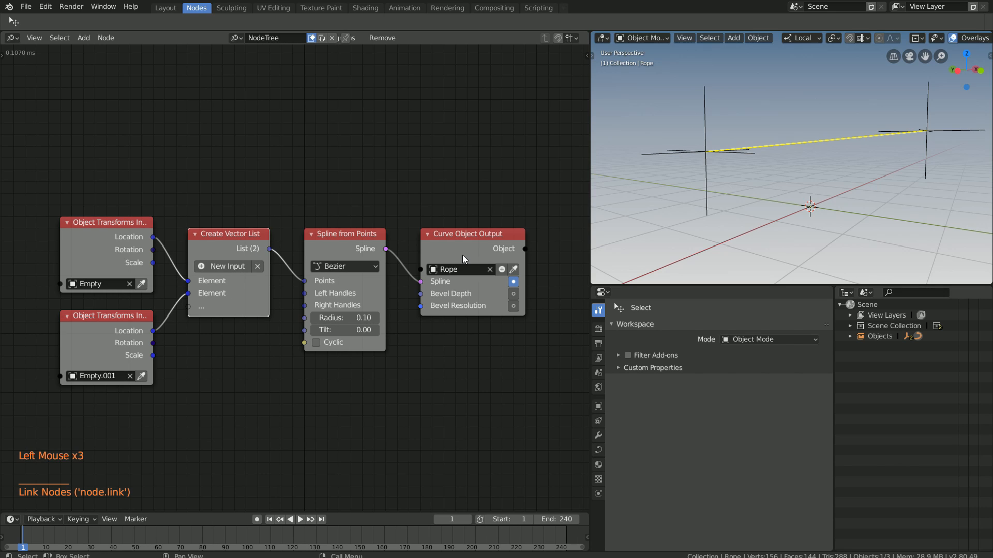
click(348, 319)
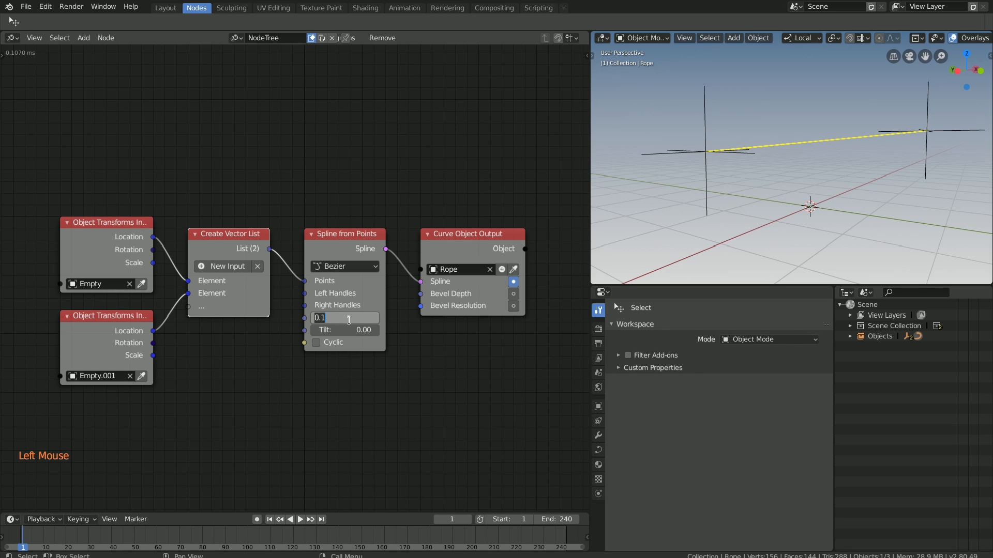
key(Return)
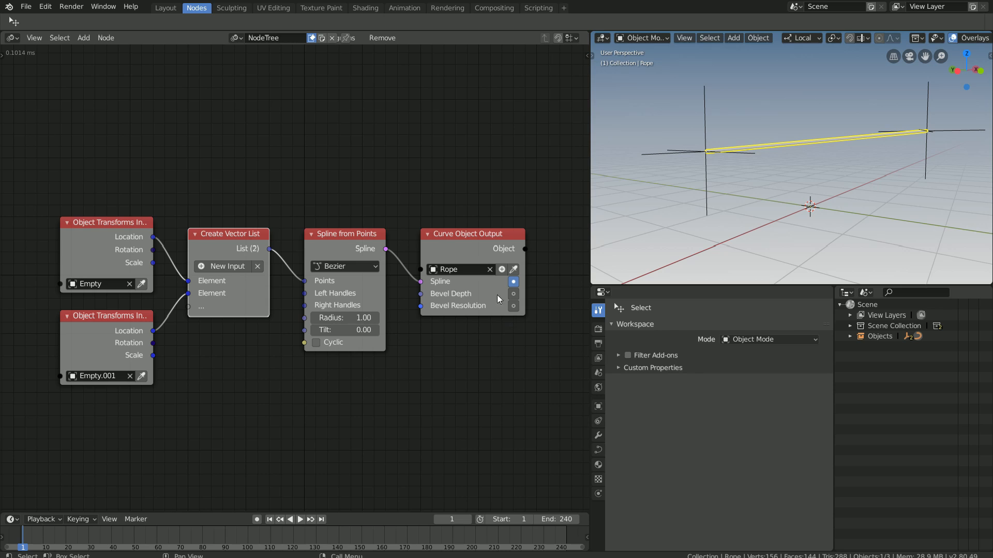
Expose the Bevel End input on the Curve Object Output node and set it to 1.30.
click(462, 238)
middle_drag(462, 239, 439, 237)
key(n)
drag(496, 206, 430, 215)
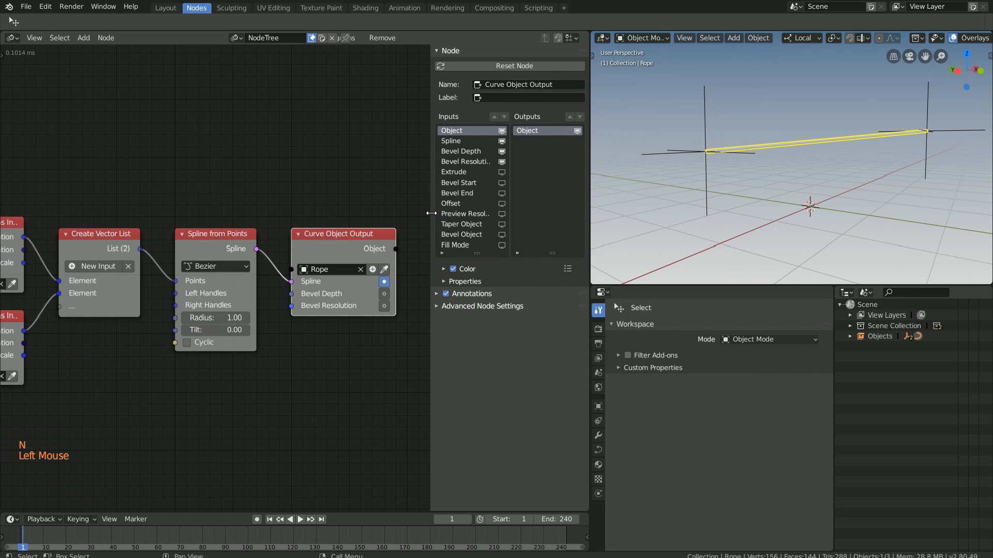
click(502, 193)
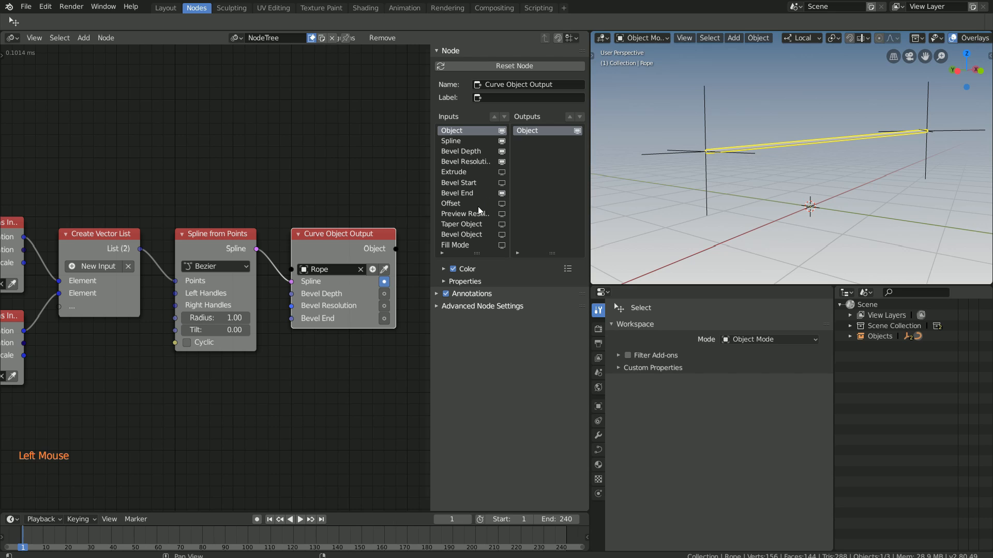
key(n)
click(463, 319)
mouse_move(441, 319)
mouse_down()
mouse_move(366, 319)
mouse_move(449, 318)
mouse_up()
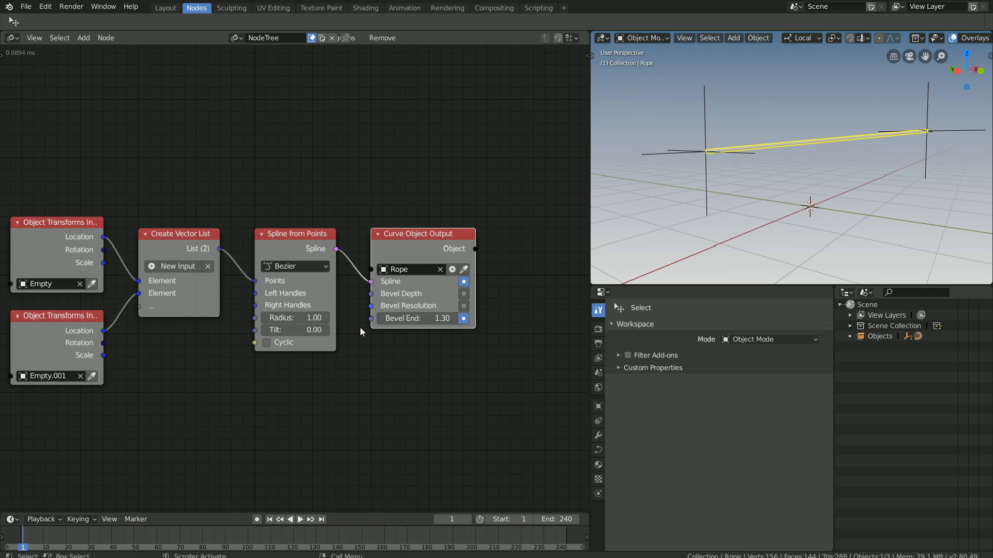
Add a Time Info node below the Create Vector List node and collapse it.
middle_drag(360, 331, 389, 203)
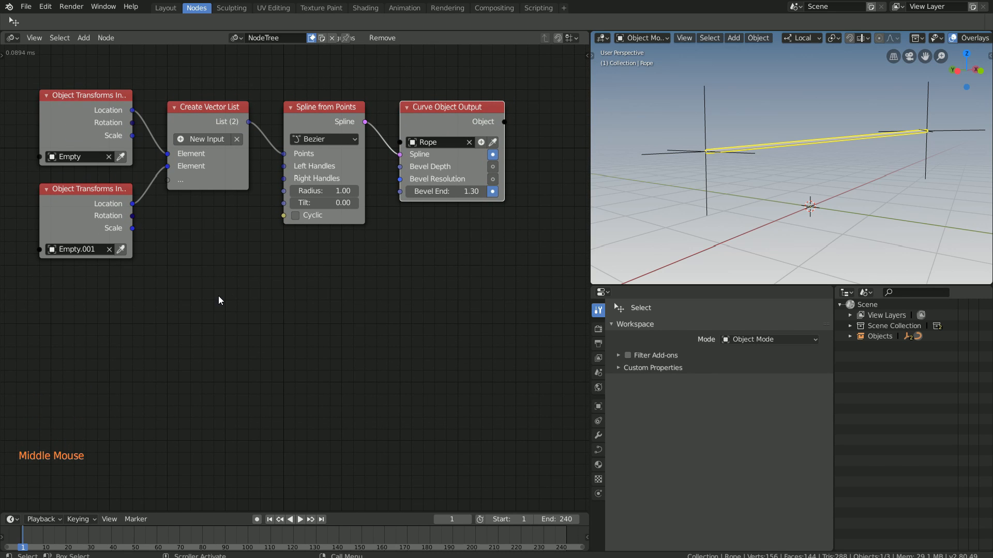
key(shift+a)
mouse_move(227, 370)
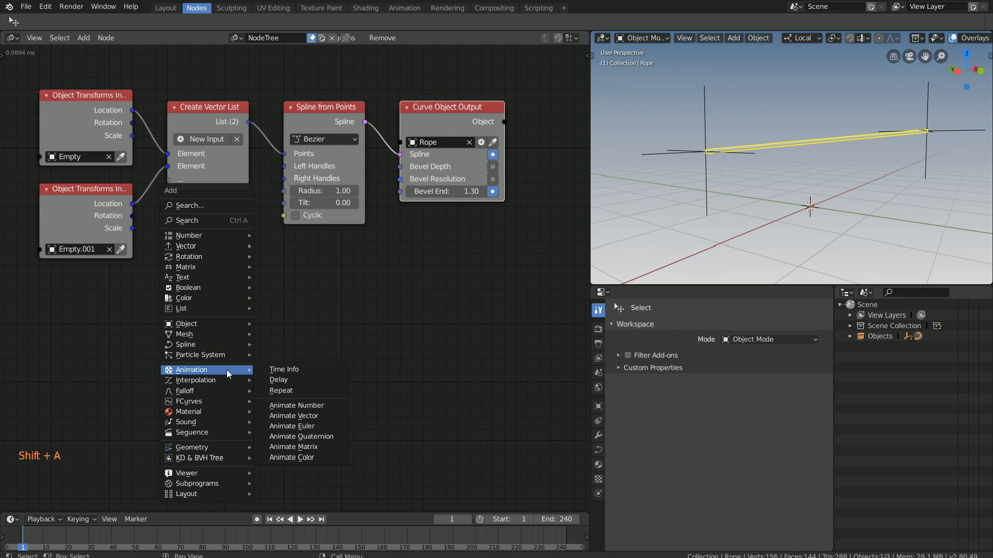
click(284, 369)
key(ctrl)
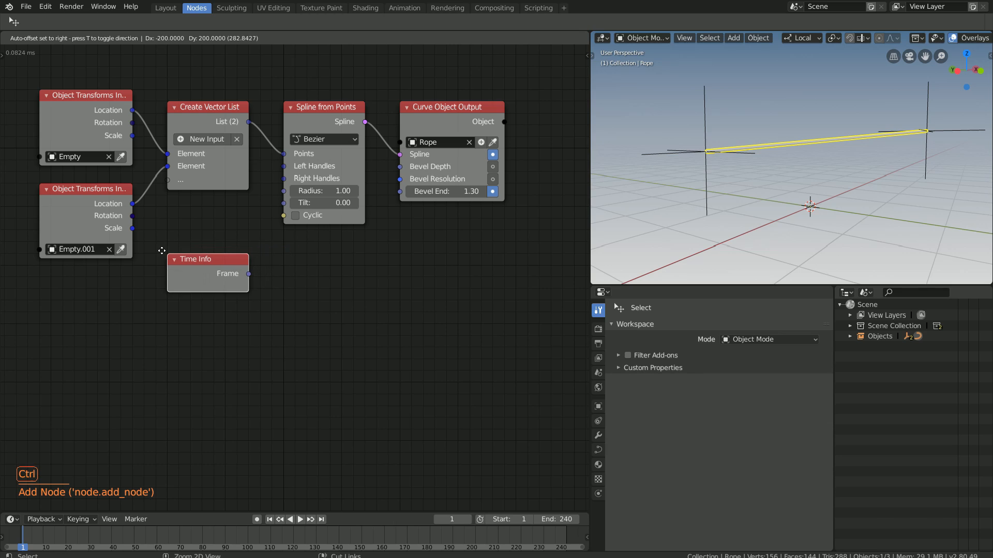
click(162, 251)
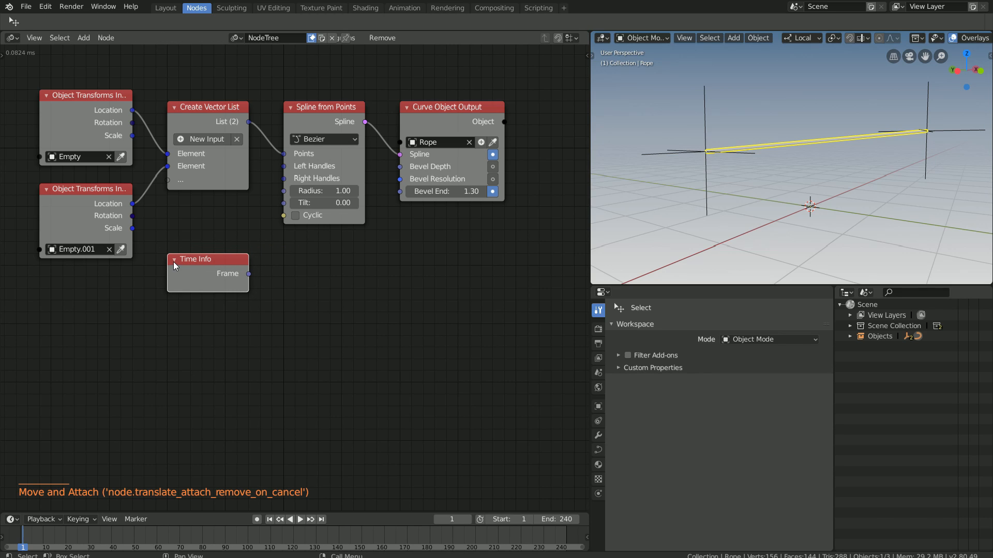
click(173, 259)
click(221, 260)
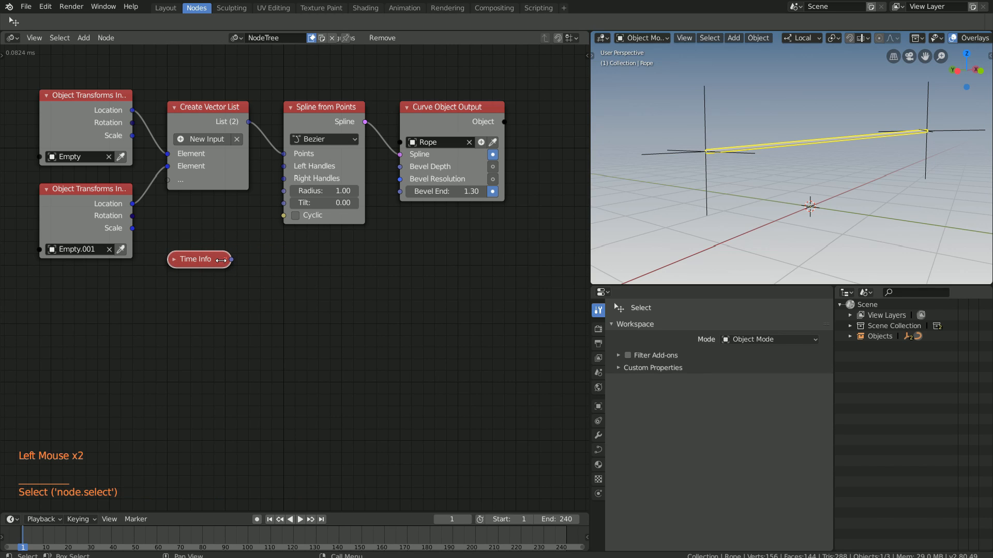
Add a Map Range node beside the Time Info node and link the Time Info output to its Value input.
key(shift+a)
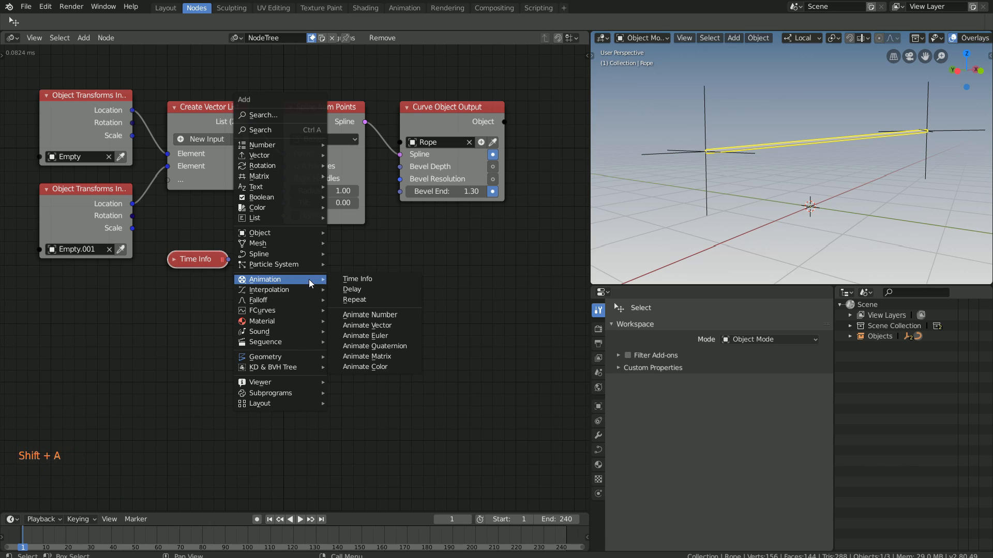
mouse_move(300, 145)
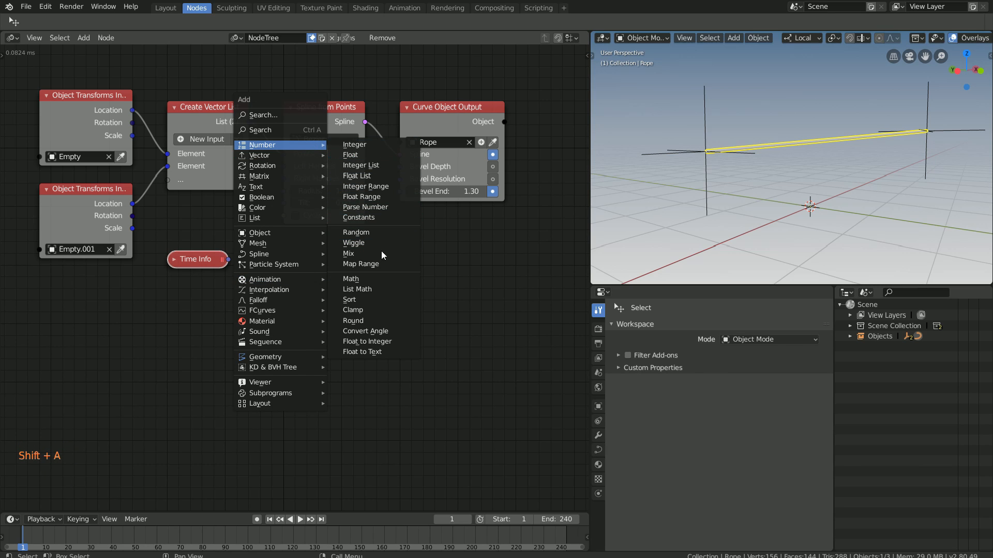
click(360, 264)
click(272, 242)
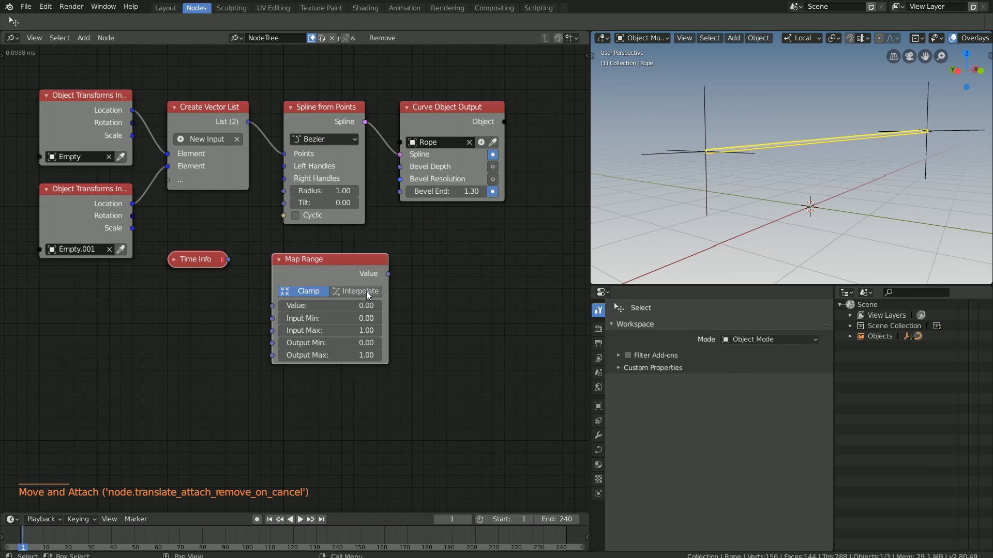
drag(387, 285, 373, 285)
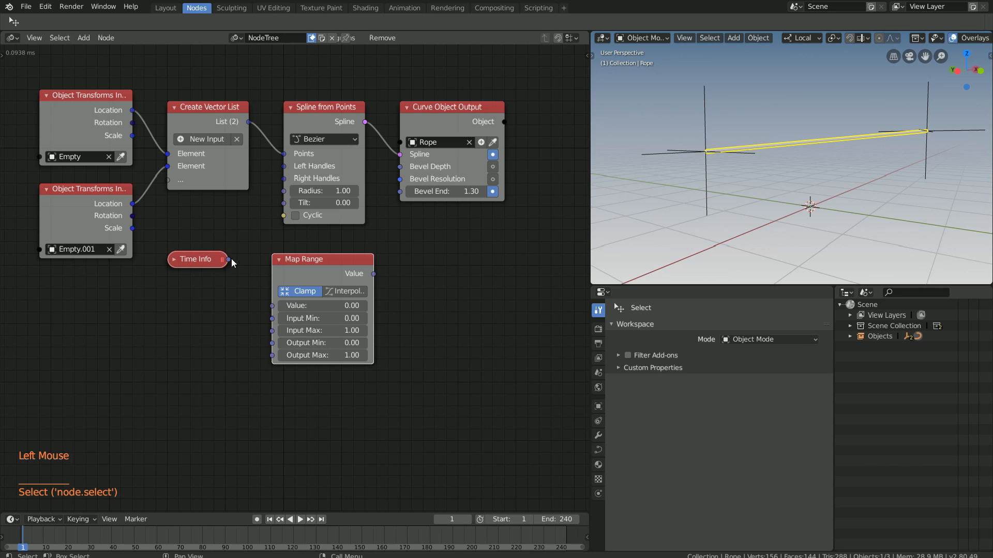
drag(229, 260, 272, 305)
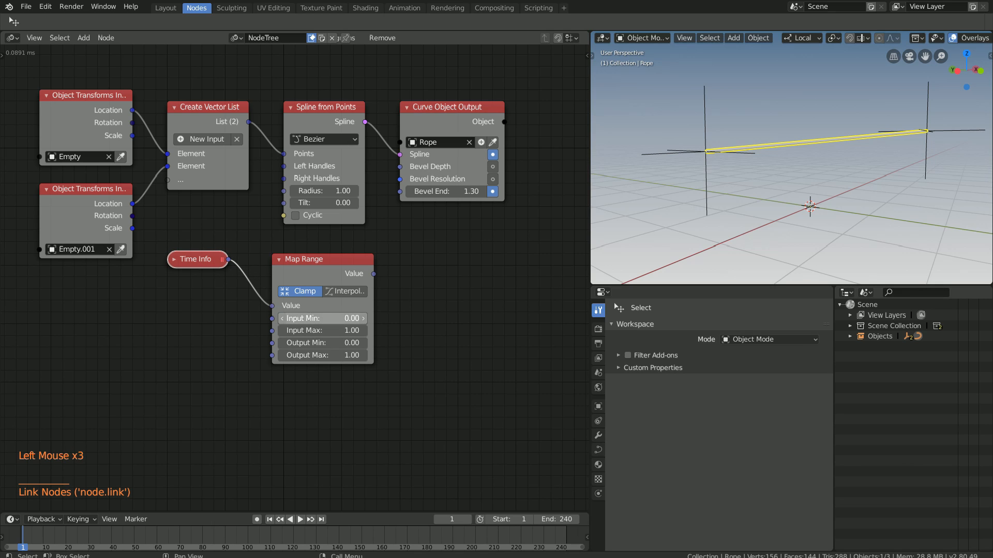
Set Map Range's Input Min to 6 and Input Max to 10, and link its Value output to Bevel End.
text(6)
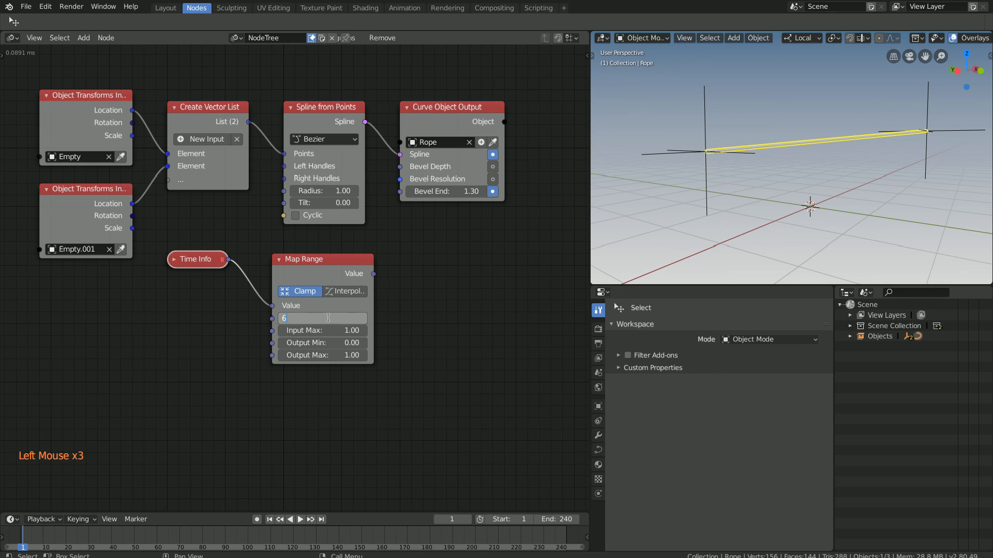
key(Tab)
text(10)
key(Return)
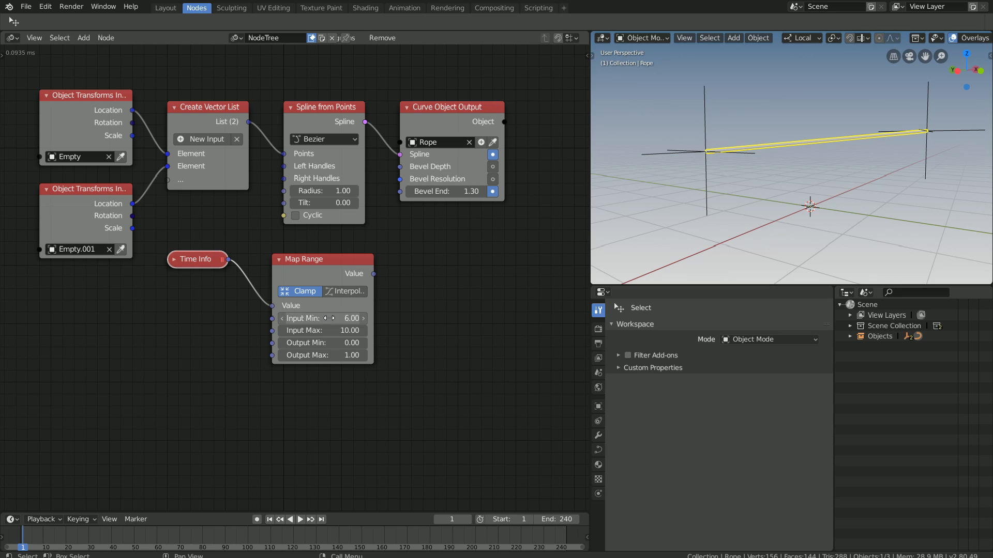
drag(374, 274, 397, 194)
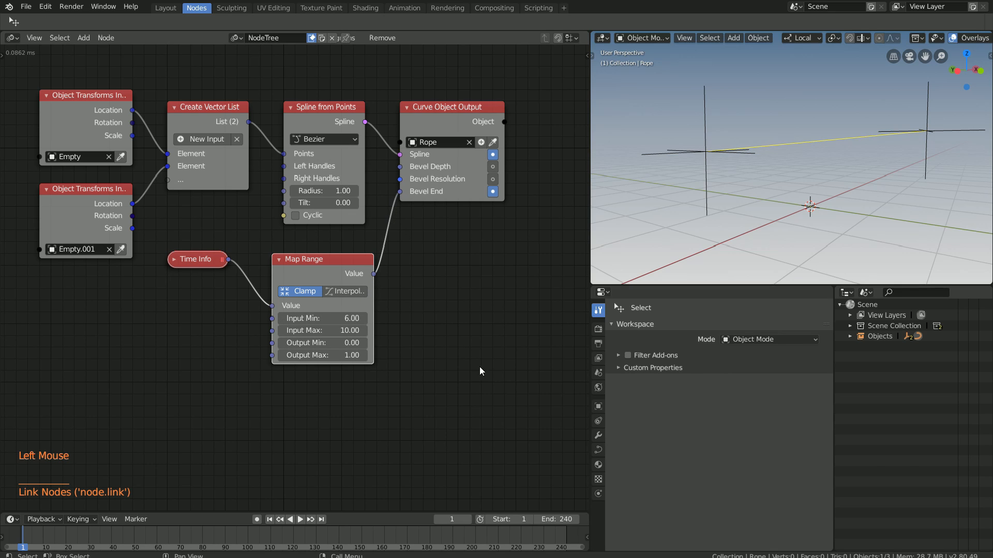
Set the timeline's end frame to 30 and play the animation.
click(561, 520)
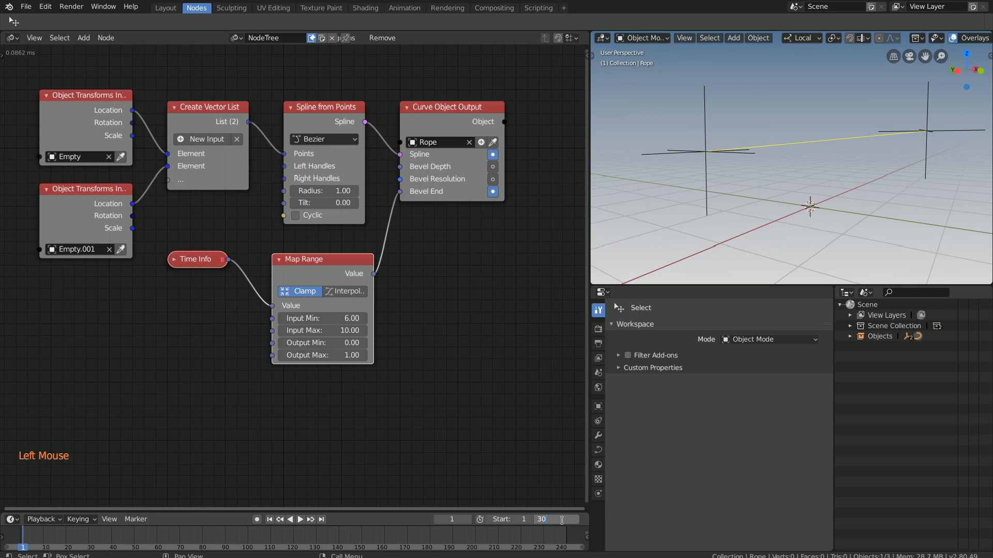
key(Return)
click(304, 519)
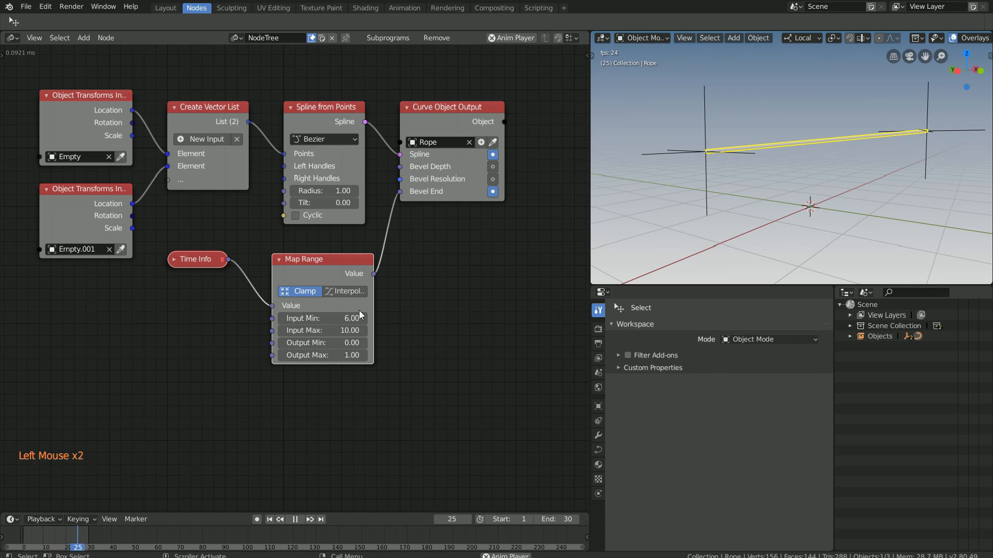
Enable interpolation on the Map Range node and set it to Sinusoidal with both ease in and ease out.
click(347, 292)
click(339, 368)
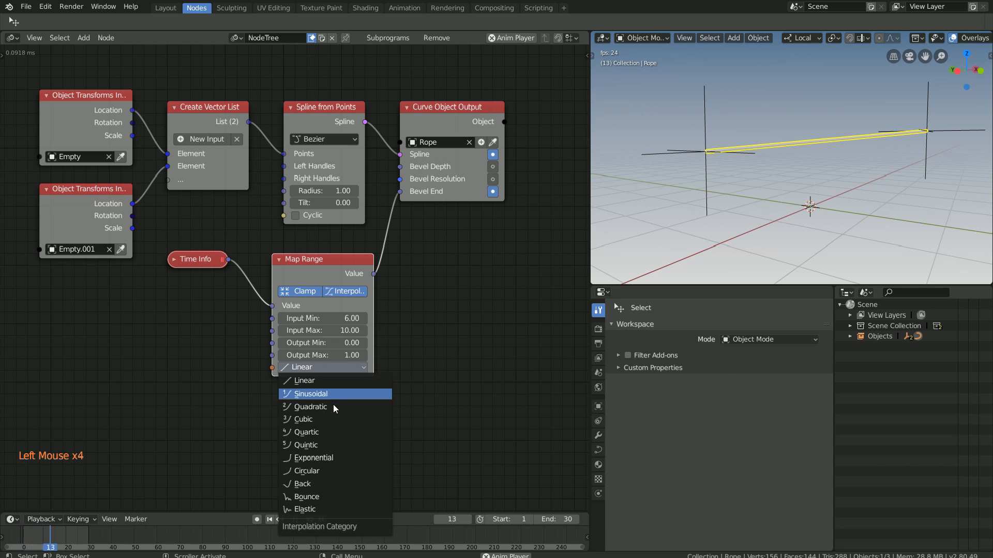
click(327, 394)
click(350, 368)
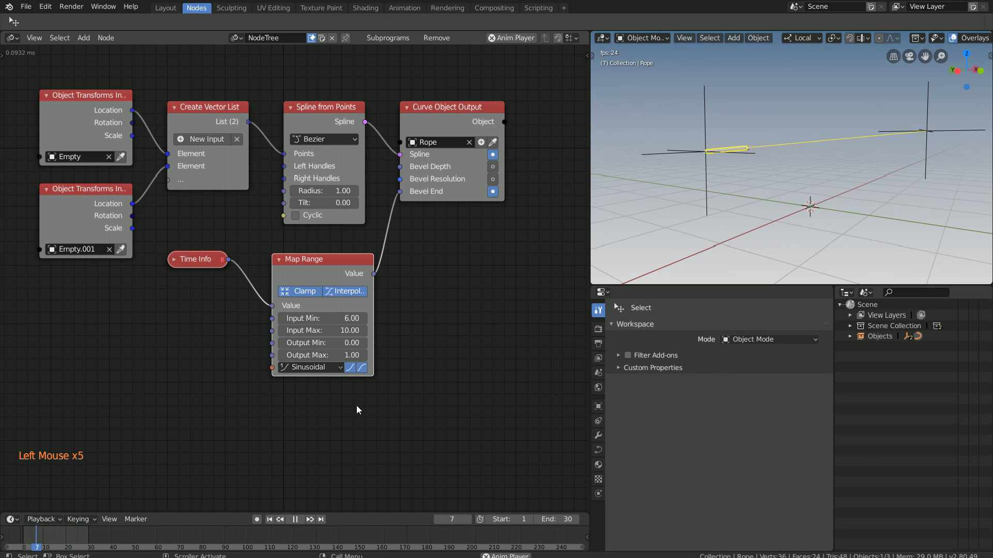
middle_drag(778, 180, 748, 200)
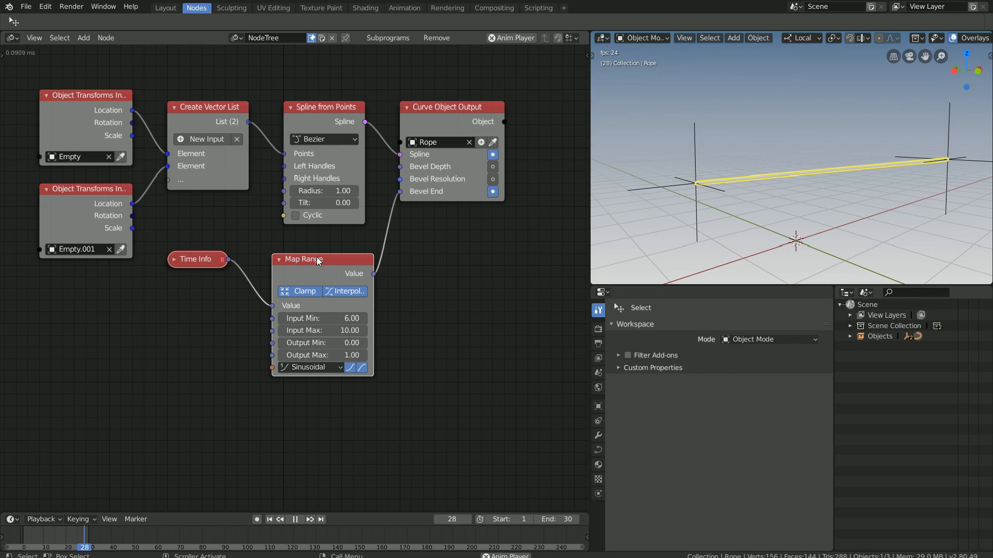
Pause playback, enter Edit Mode on the rope curve, and scale its two inner handles to 0 so they meet midway.
click(295, 519)
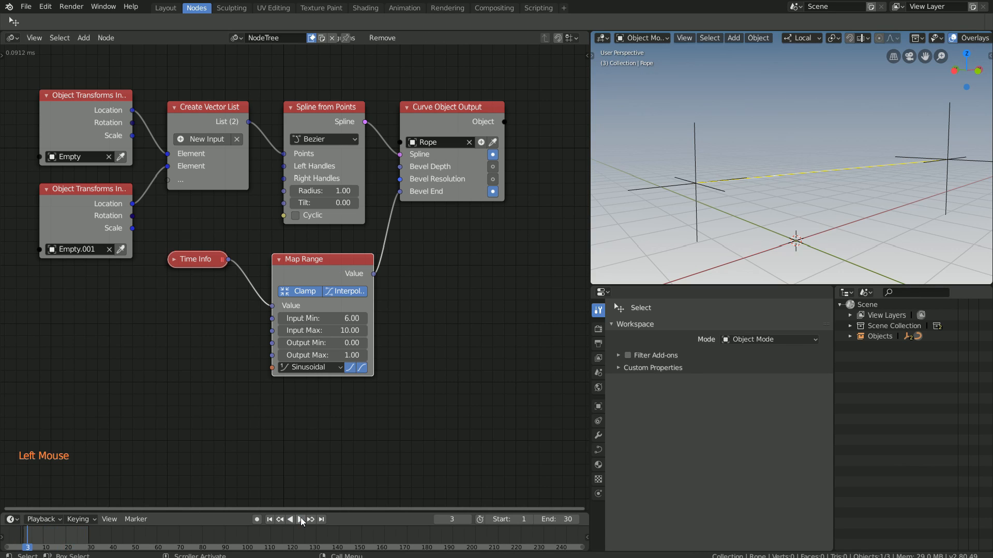
key(Tab)
click(861, 167)
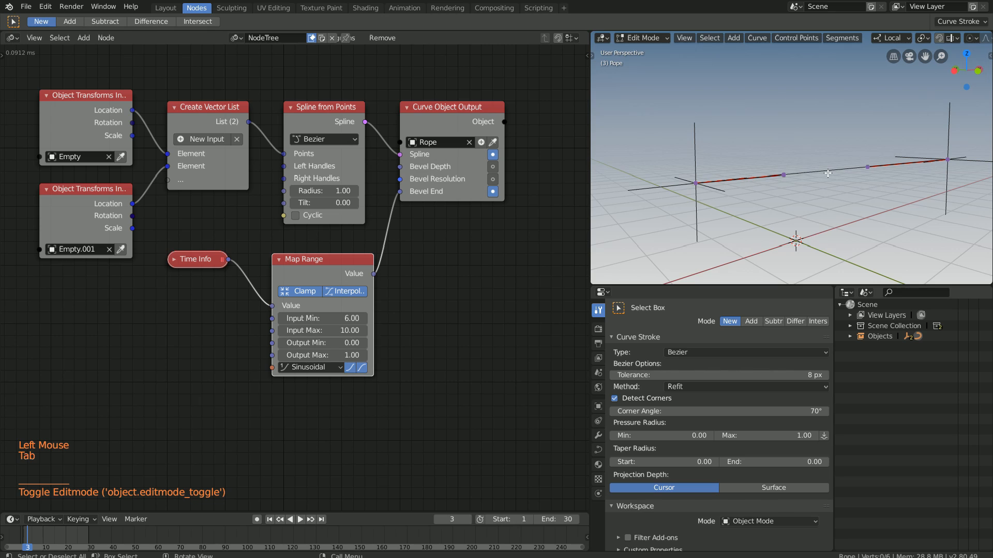
click(784, 175)
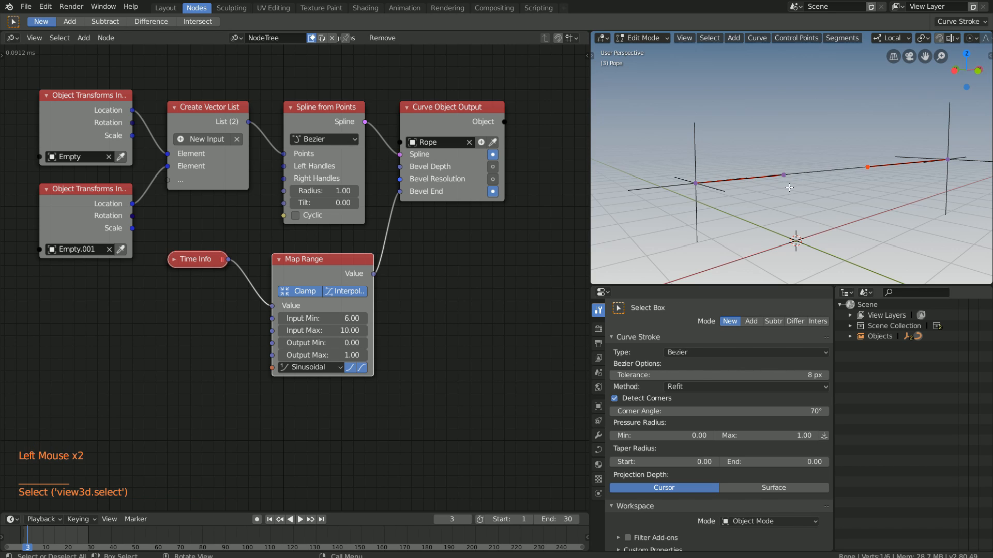
shift+click(785, 177)
key(s)
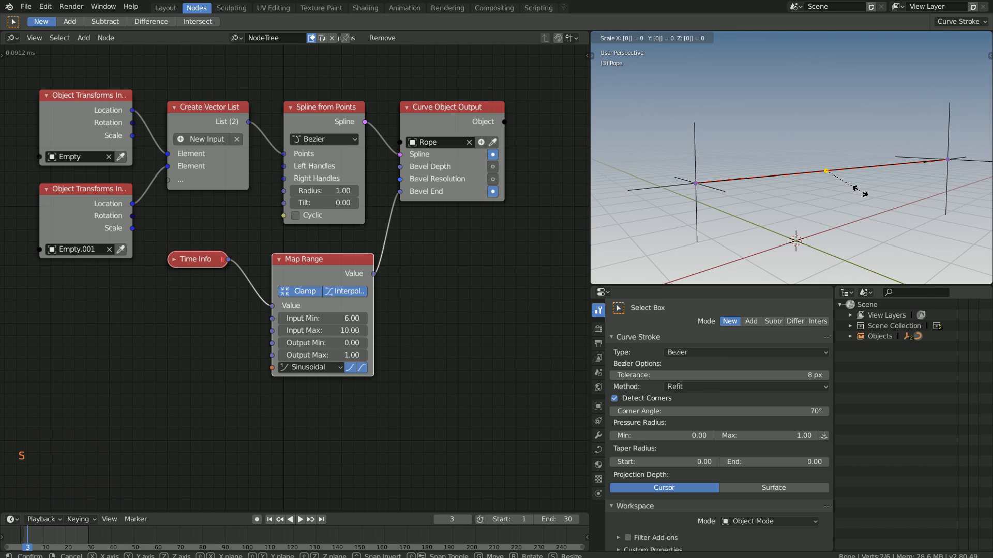
key(Return)
Move the two merged handles down along local Z, leave Edit Mode and play the animation.
key(g)
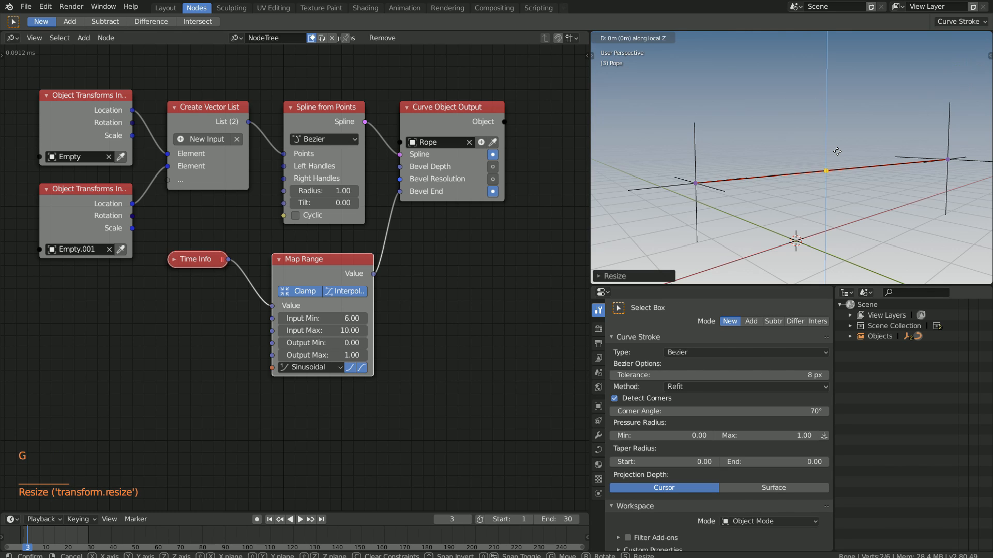
click(847, 189)
key(Tab)
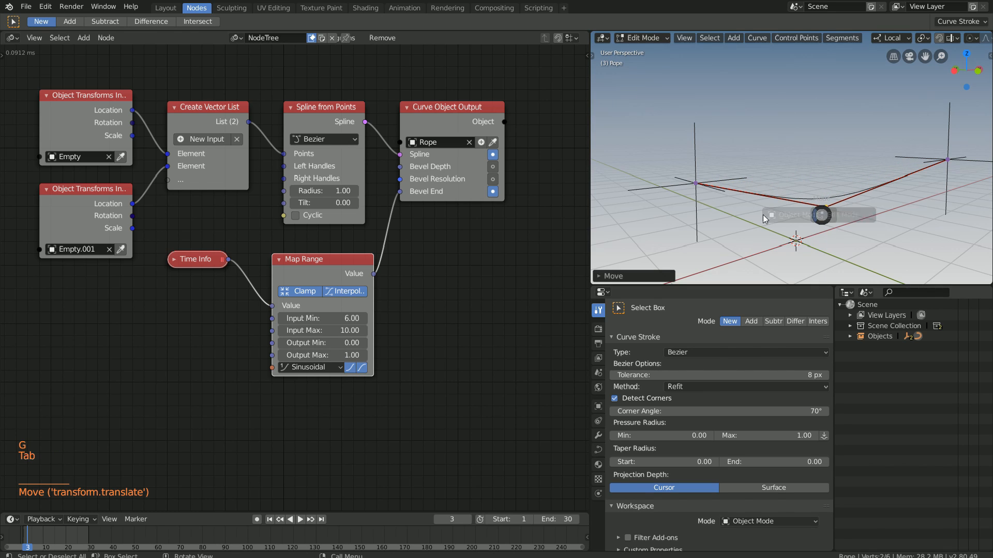
mouse_move(814, 197)
middle_down()
mouse_move(796, 193)
mouse_move(824, 191)
middle_up()
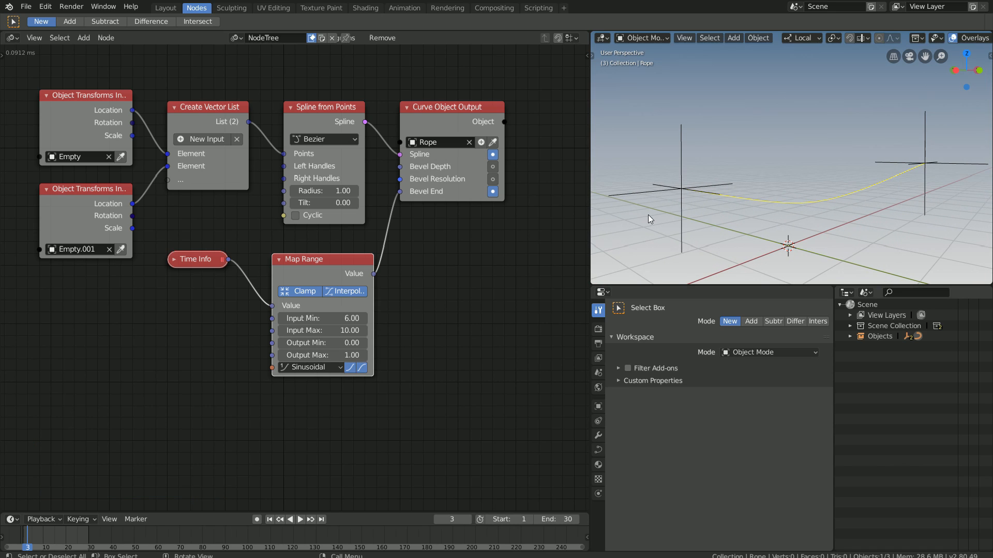
click(301, 519)
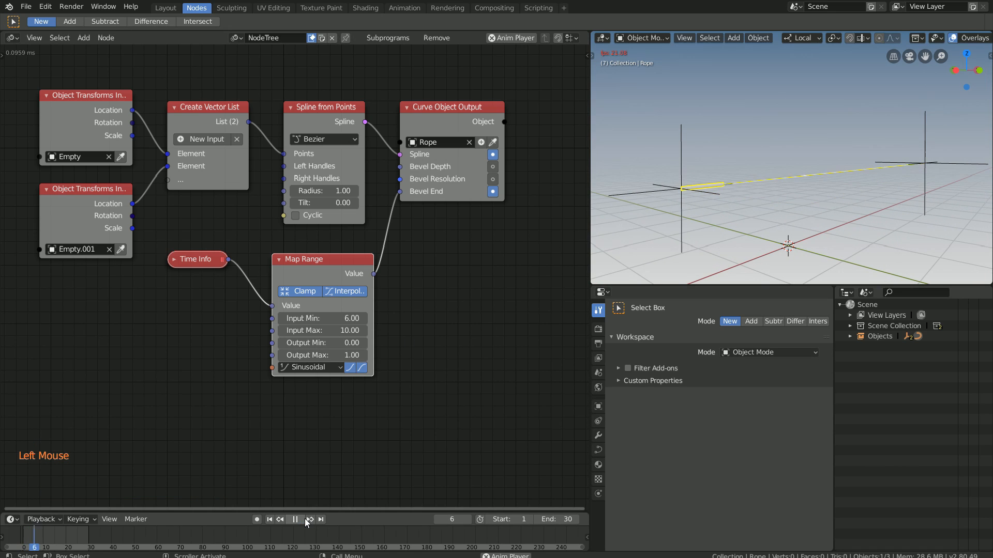
Move the Time Info node down so it lines up with the Map Range node's Value input.
shift+middle_drag(286, 236, 348, 284)
drag(345, 213, 325, 253)
click(258, 309)
key(g)
ctrl+click(284, 355)
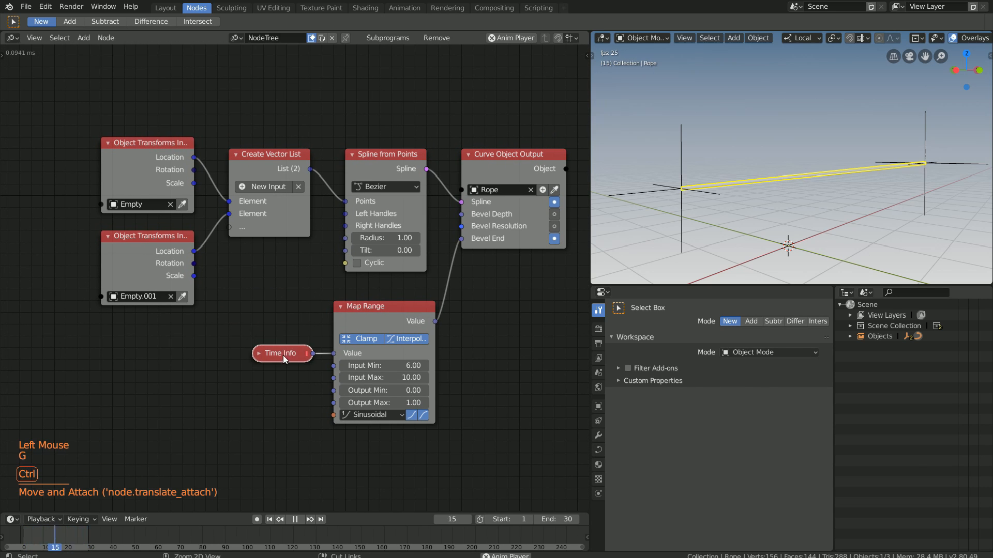
Move both Object Transforms Input nodes and the Create Vector List node left, away from the Spline from Points node.
middle_drag(150, 241, 243, 325)
click(243, 325)
shift+click(253, 233)
shift+click(369, 240)
key(g)
ctrl+click(332, 210)
Move the Create Vector List node up and duplicate it twice, stacking the copies below it.
click(331, 209)
key(g)
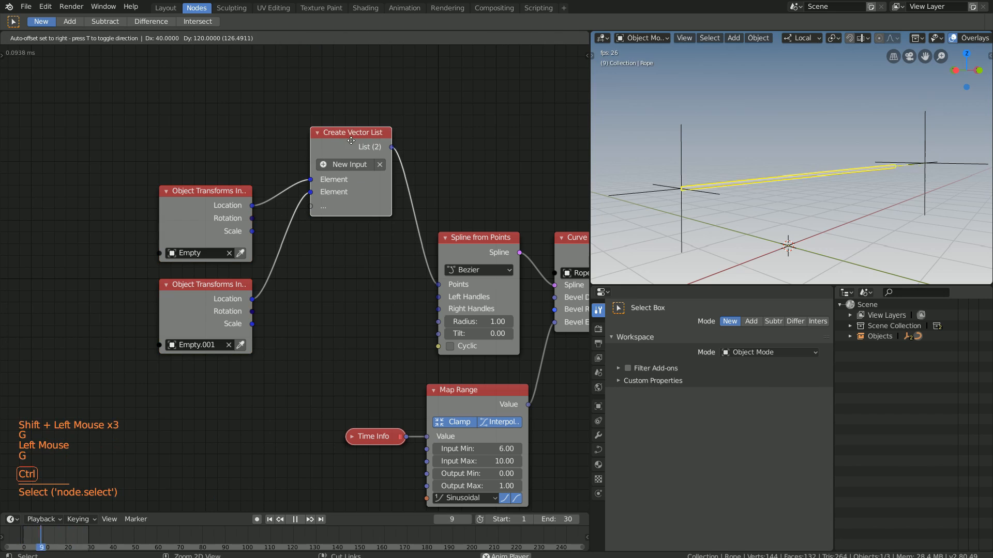
ctrl+click(351, 129)
key(shift+d)
ctrl+click(351, 223)
key(shift+d)
ctrl+click(352, 363)
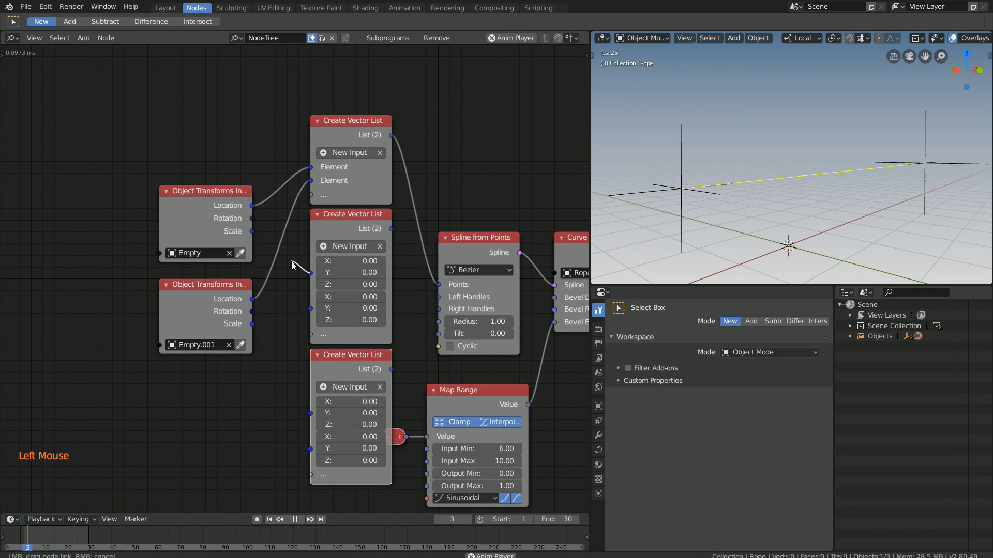
Link Empty's Location to the middle vector list's first element, and the middle and lowest lists to Left Handles and Right Handles.
drag(310, 273, 252, 207)
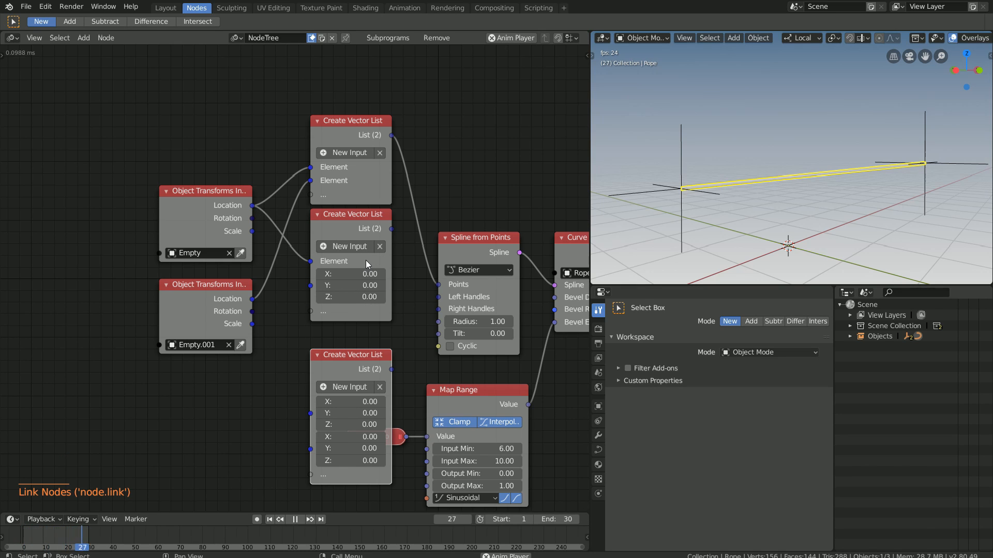
drag(391, 229, 438, 297)
drag(392, 369, 426, 324)
drag(392, 369, 438, 309)
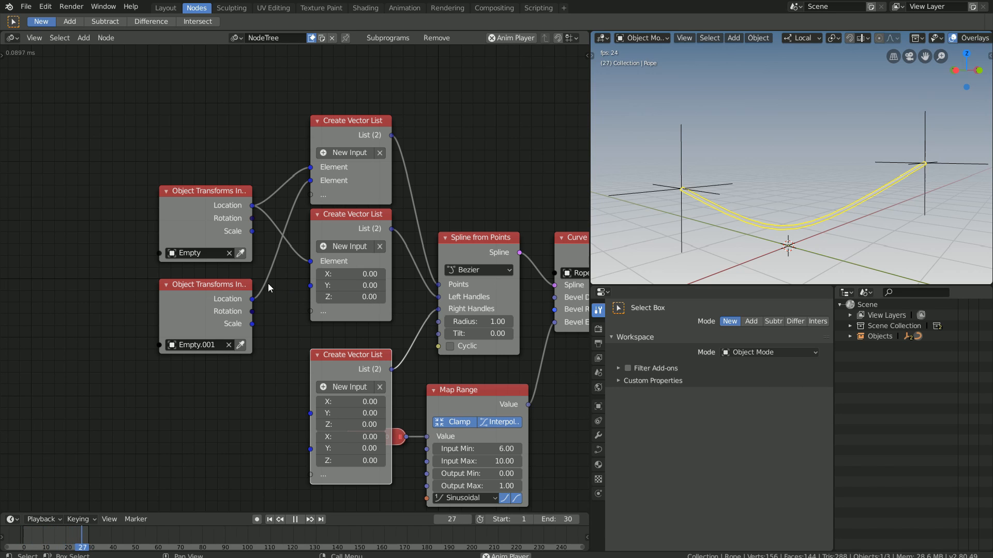
Move both Object Transforms Input nodes left and down to make room before the vector lists.
click(193, 293)
shift+click(197, 214)
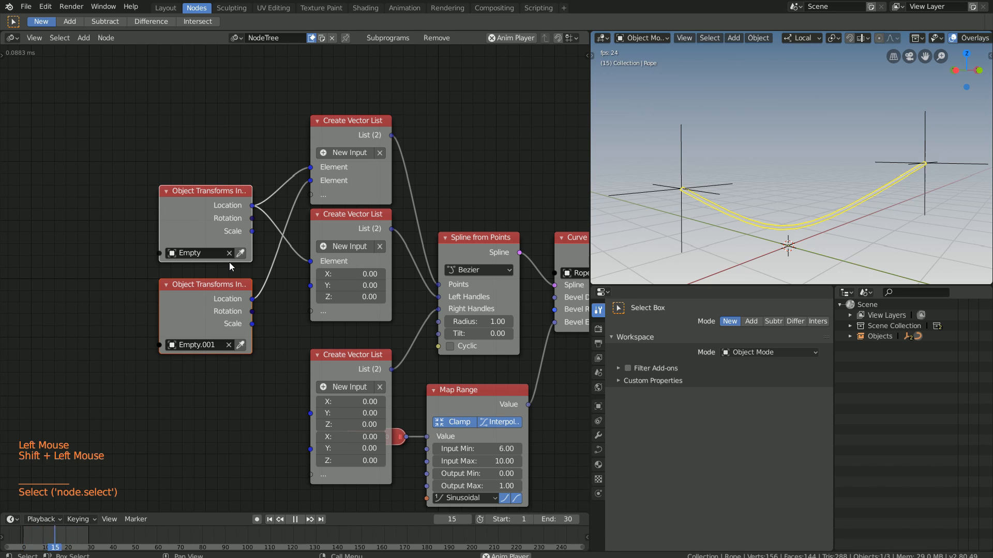
key(g)
click(136, 321)
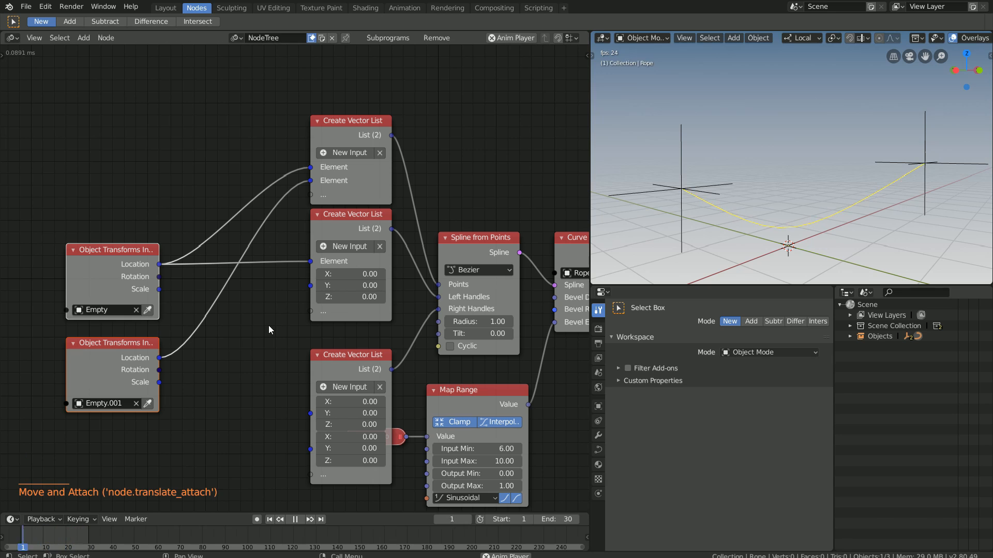
Add a Mix Vectors node and link both empties' Location outputs to its A and B inputs.
key(shift+a)
mouse_move(204, 301)
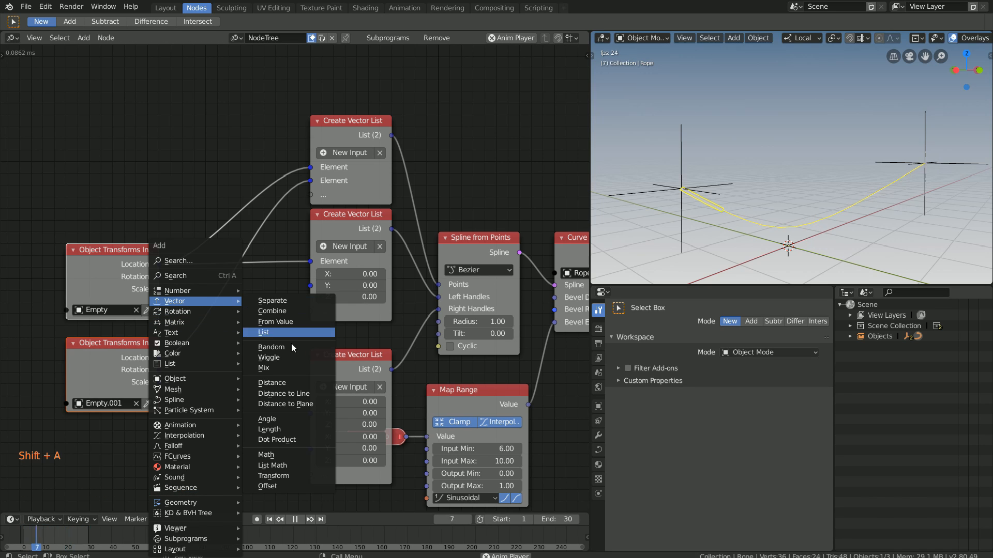
click(264, 367)
click(197, 331)
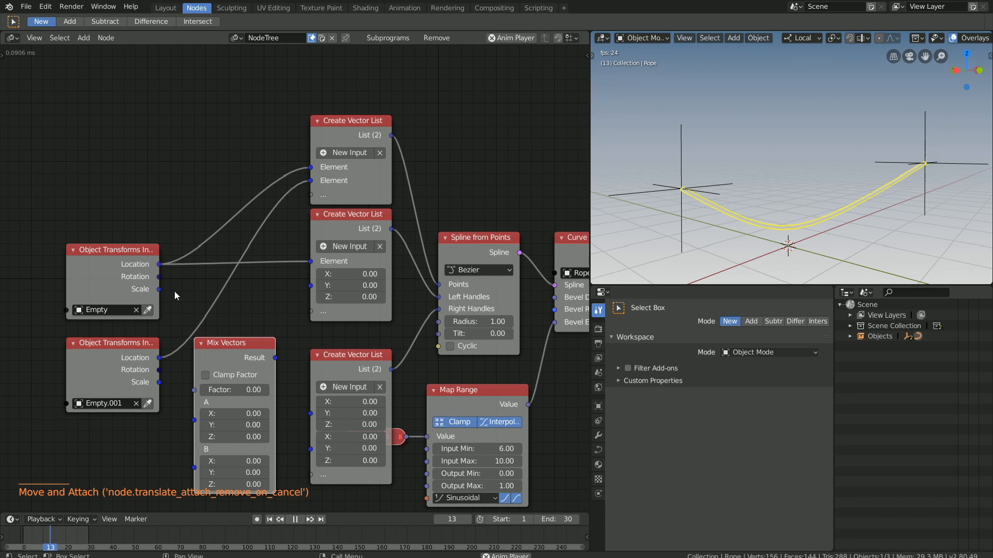
drag(159, 264, 193, 468)
drag(159, 358, 194, 402)
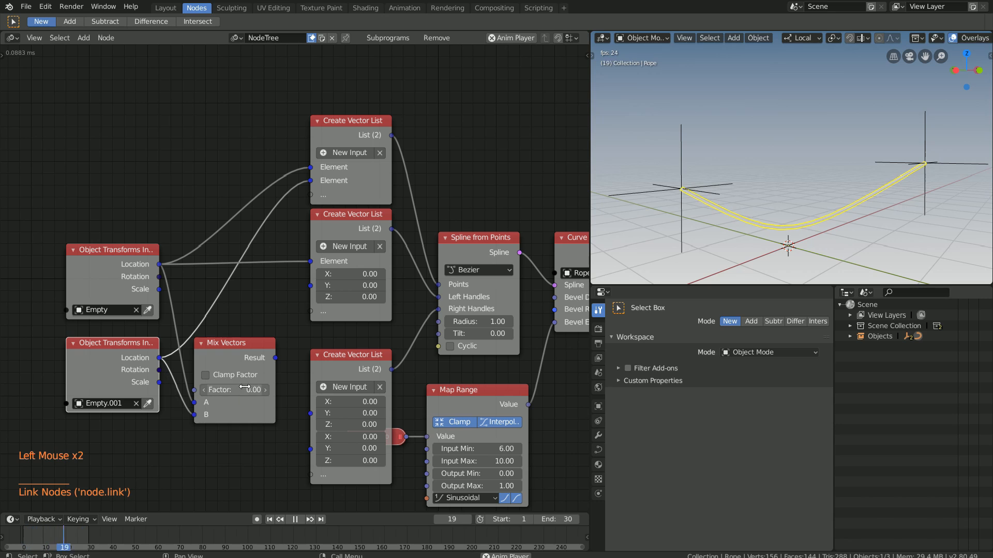
Set the Mix Vectors factor to 0.5 and link its Result to the second element of the middle Create Vector List.
click(245, 387)
text(0.5)
key(Return)
drag(275, 358, 320, 285)
Move the Mix Vectors node up and link its Result to the first element of the lowest Create Vector List.
click(234, 347)
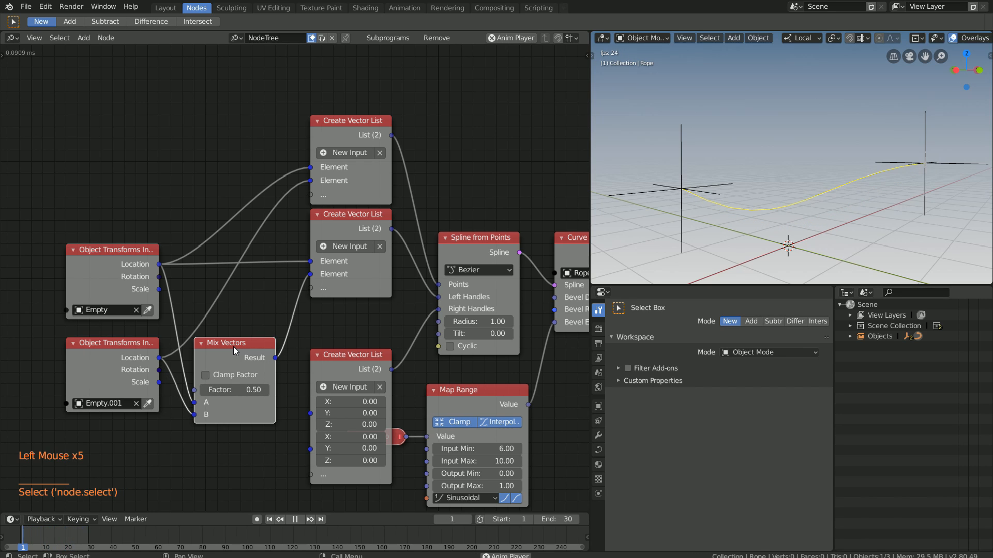
key(g)
key(ctrl)
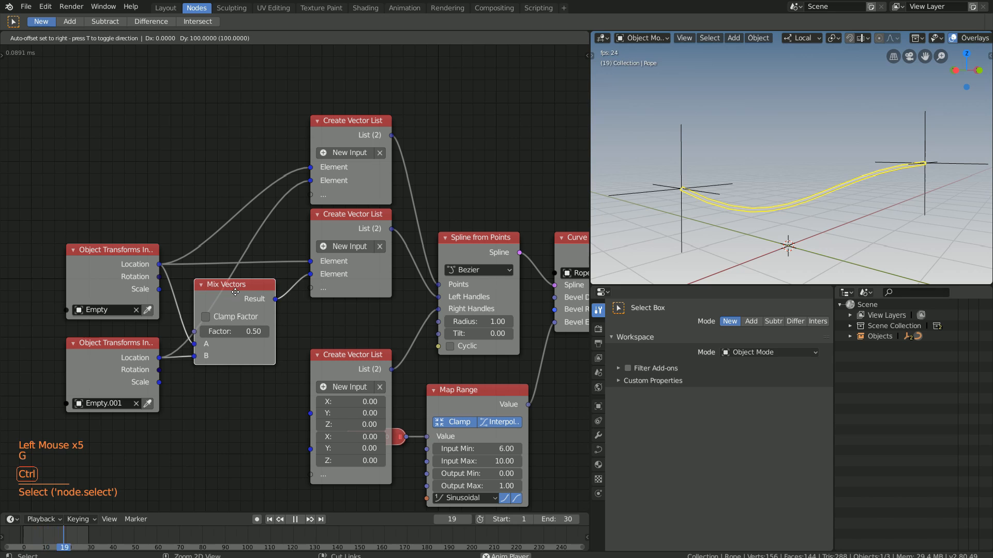
click(236, 296)
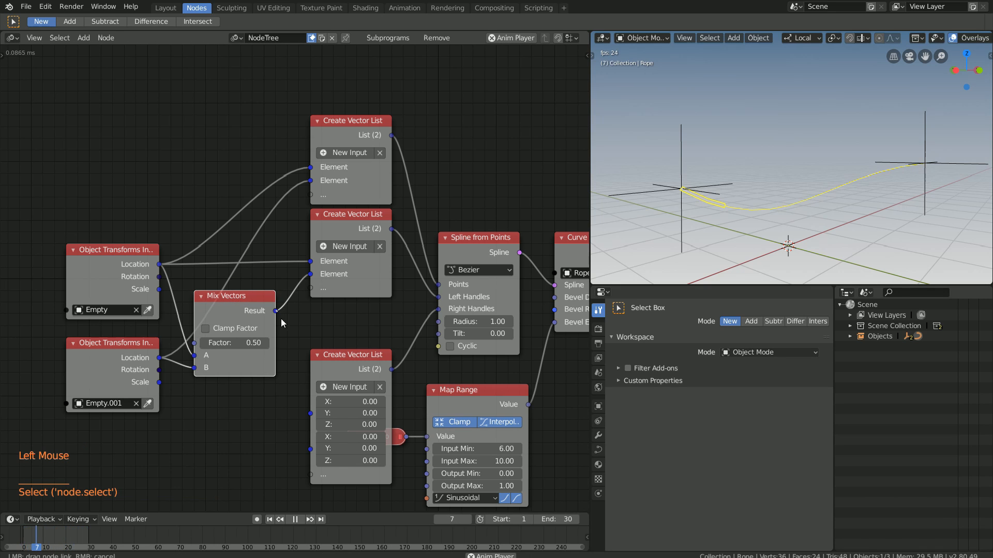
drag(275, 310, 310, 414)
click(344, 365)
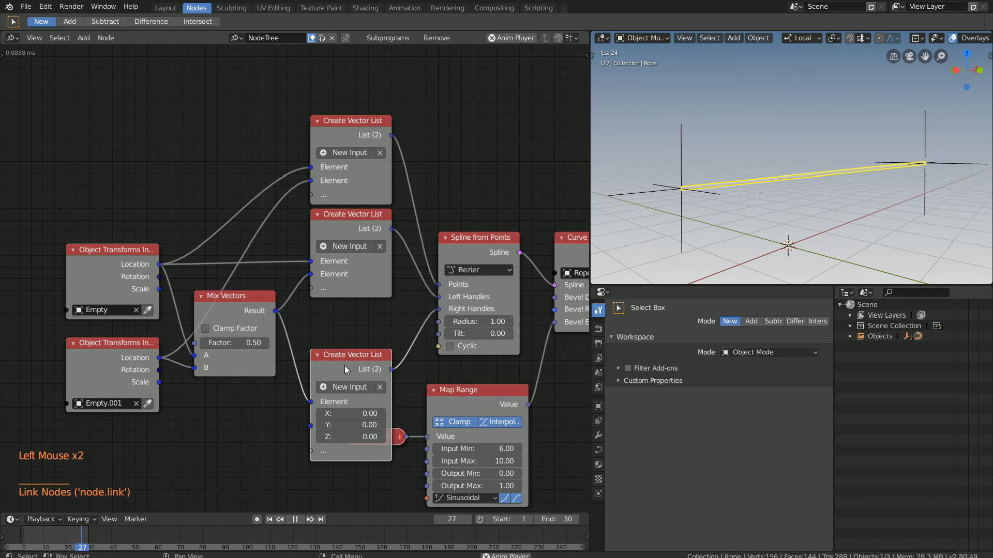
Move the lowest Create Vector List up beneath the middle one and link the Empty.001 Location output to its second element.
key(g)
key(ctrl)
click(346, 319)
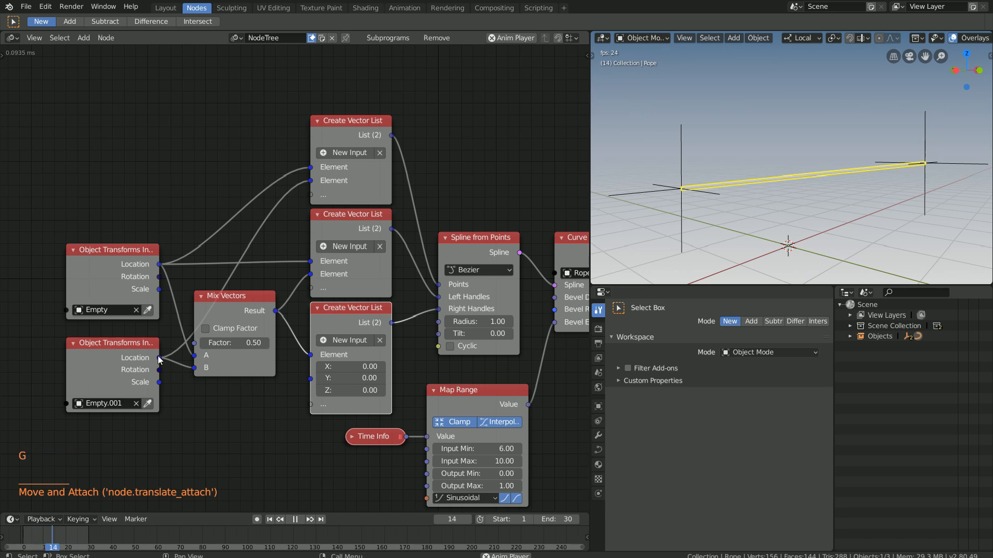
drag(159, 358, 342, 377)
Add reroutes on both empties' Location links and place them just before the Create Vector List nodes.
shift+right_drag(193, 238, 224, 266)
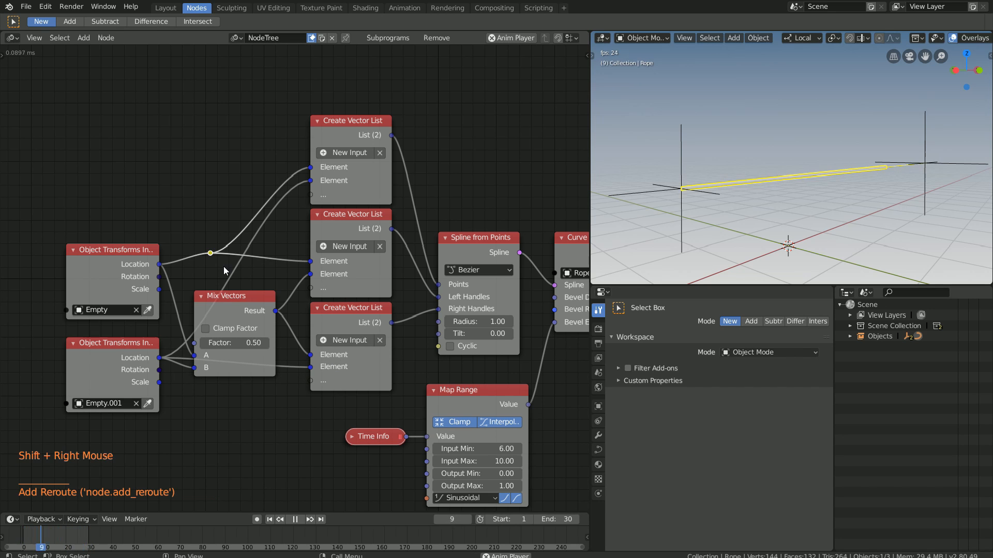
key(g)
click(299, 222)
shift+right_drag(269, 385, 236, 249)
key(g)
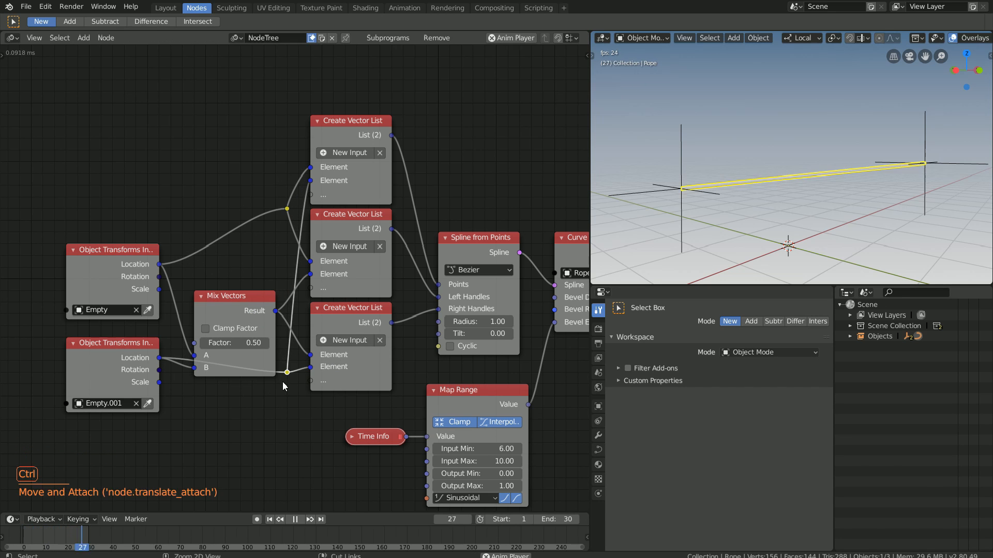
click(286, 385)
Move the Mix Vectors node and both Object Transforms Input nodes left to free space before the vector lists.
drag(208, 329, 207, 305)
middle_drag(123, 271, 213, 265)
click(213, 264)
shift+click(206, 346)
key(g)
click(137, 347)
click(331, 269)
key(g)
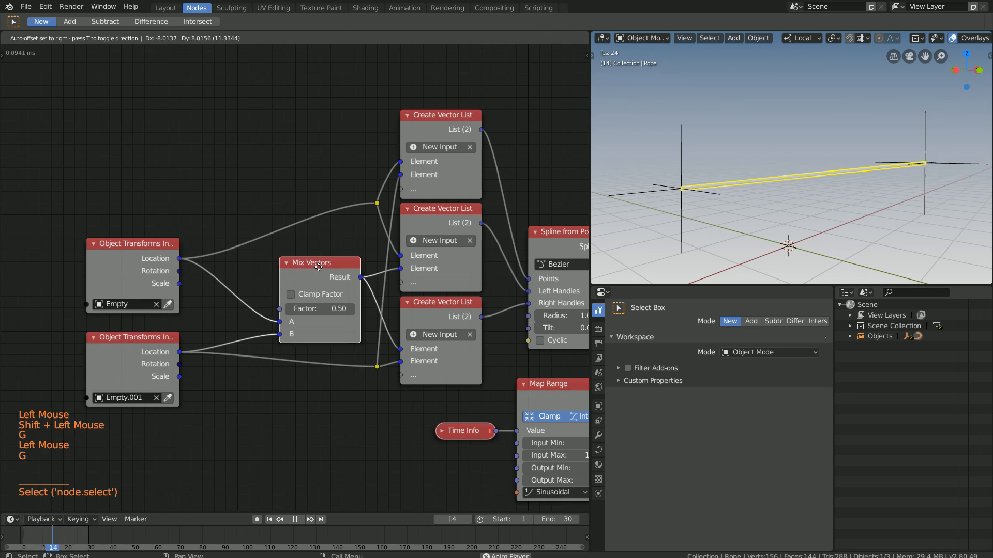
click(322, 269)
key(g)
key(g)
shift+click(39, 261)
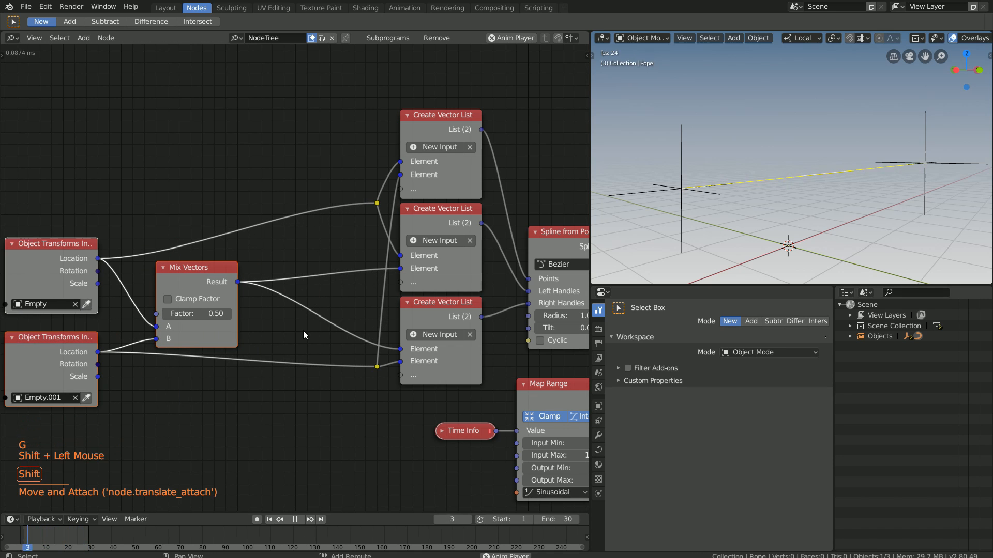
Add a reroute on the Mix Vectors Result links and insert a Vector Math node set to Add before it.
shift+right_drag(303, 330, 309, 266)
key(g)
click(371, 303)
key(shift+a)
mouse_move(254, 311)
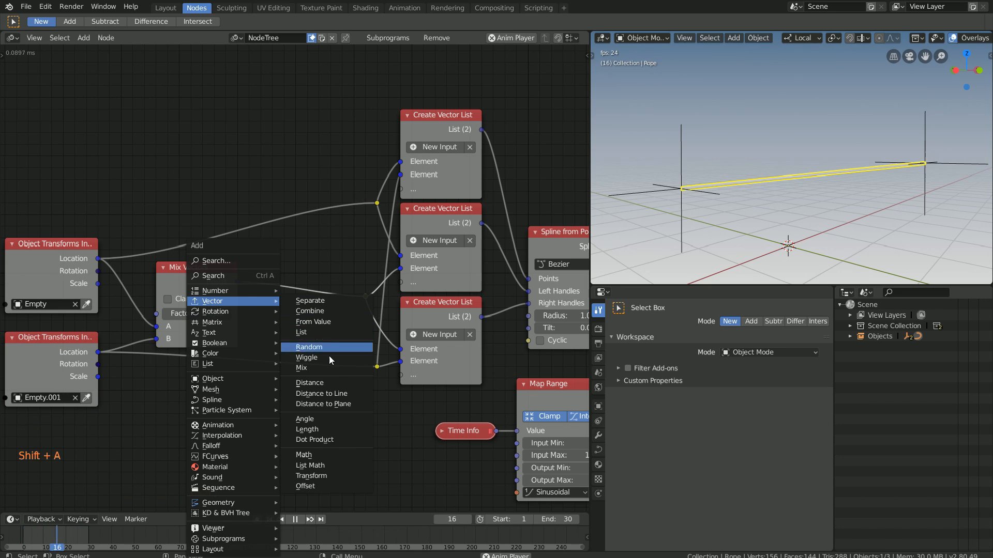
click(323, 453)
click(264, 231)
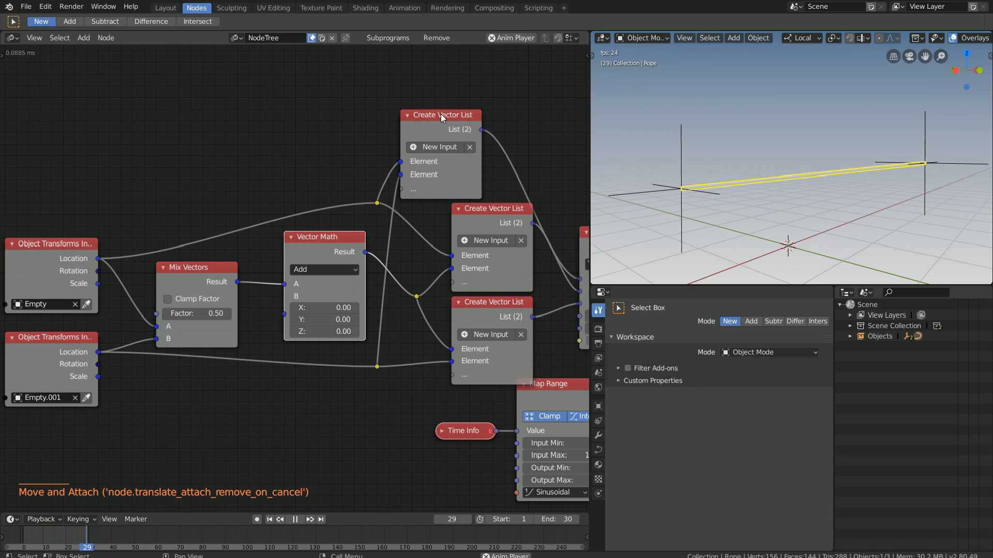
Move the top Create Vector List right in line with the others and set the Vector Math B input's Z to -1.05.
click(441, 113)
key(g)
click(487, 114)
mouse_move(337, 332)
mouse_down()
mouse_move(310, 331)
mouse_move(337, 334)
mouse_up()
middle_drag(747, 168, 755, 174)
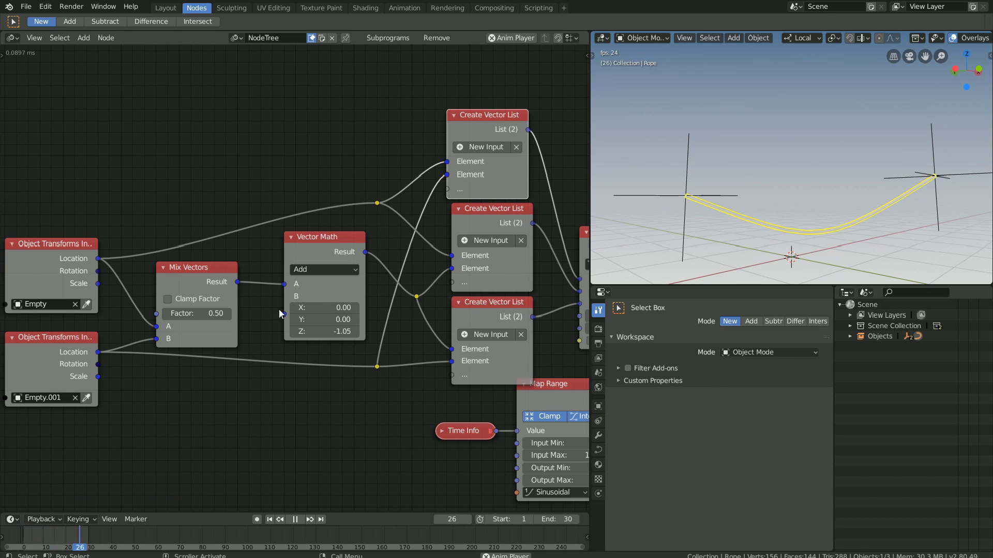
Duplicate the Time Info and Map Range nodes below the Object Transforms nodes and set the copy's Output Max to -1.
middle_drag(303, 296, 313, 200)
click(555, 287)
shift+click(484, 335)
key(shift+d)
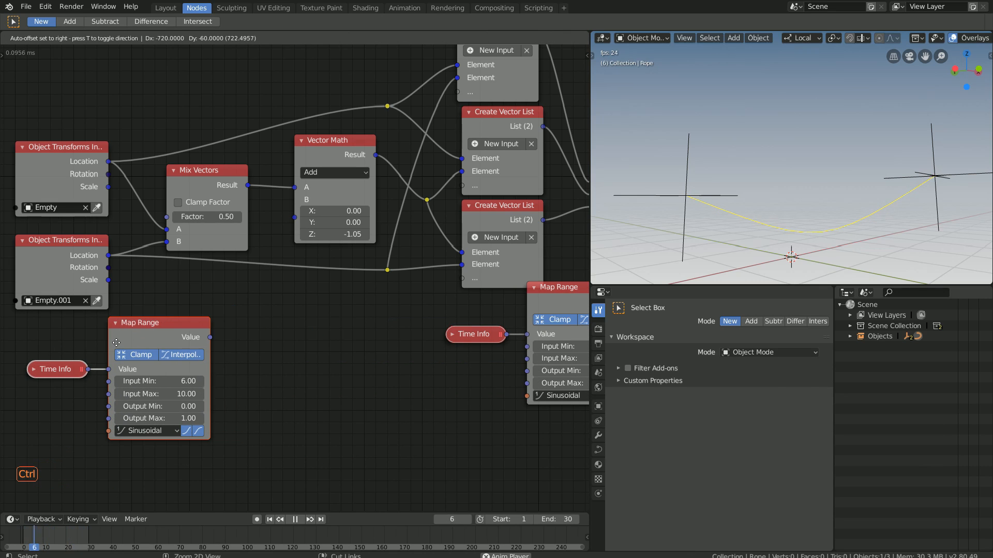
click(117, 344)
click(180, 418)
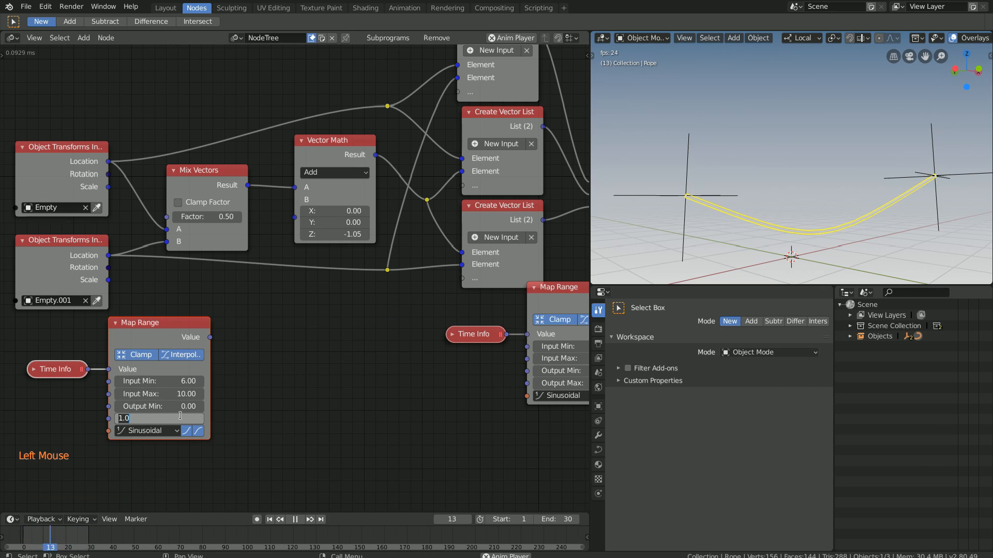
text(-1)
key(Return)
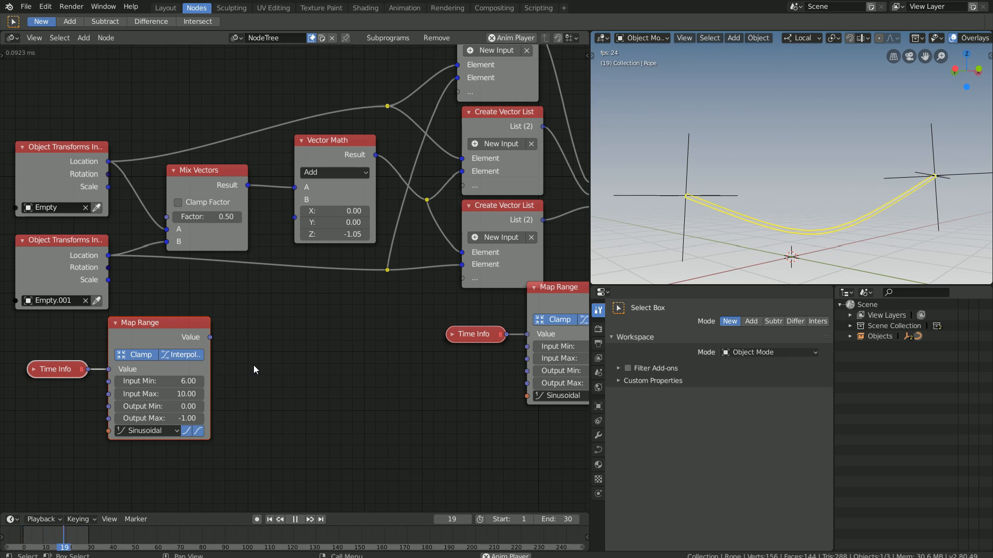
Add a Combine Vector node, link the new Map Range Value to its Z, and link its Vector to Vector Math input B.
key(shift+a)
mouse_move(255, 300)
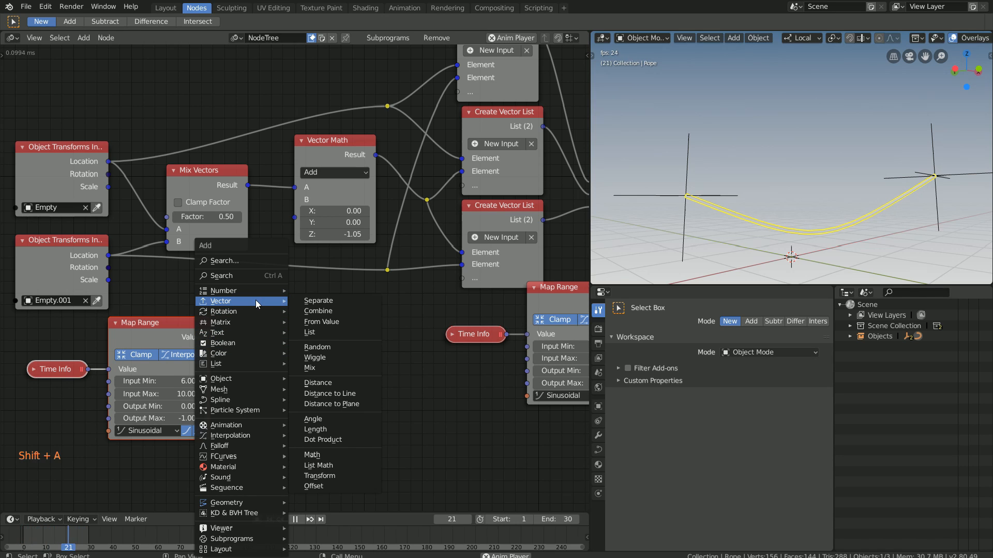
click(318, 311)
click(205, 337)
drag(210, 337, 236, 371)
drag(317, 325, 294, 200)
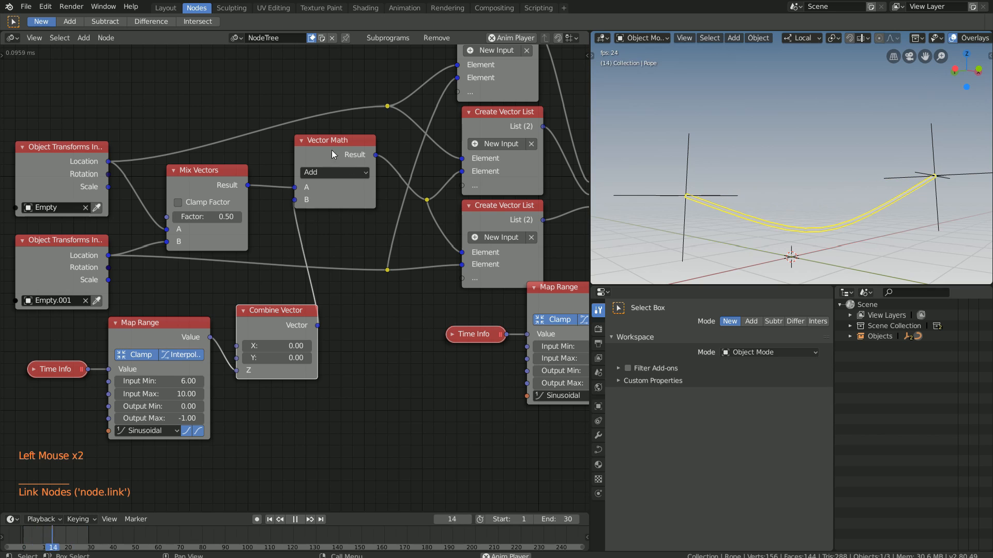
Move the original Time Info and Map Range nodes closer beneath the Create Vector List nodes.
middle_drag(427, 290, 395, 253)
scroll(395, 253, down, 1)
middle_drag(395, 253, 393, 238)
click(491, 238)
shift+click(428, 280)
key(g)
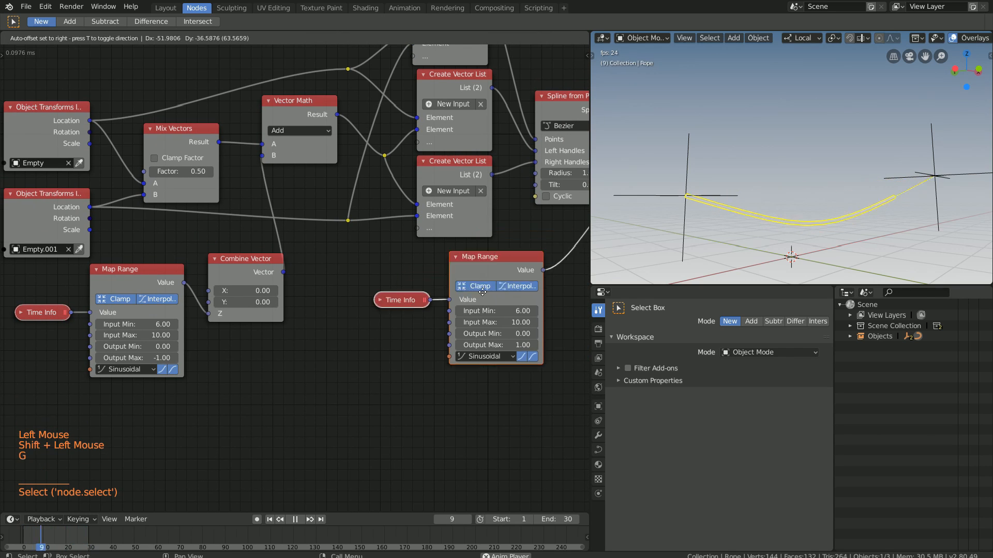
click(305, 386)
Add an Integer Input of 10 and link it to the copied Map Range's Input Min and the original Map Range's Input Max.
middle_drag(306, 386, 379, 344)
key(shift+a)
click(224, 299)
click(49, 356)
drag(89, 359, 163, 281)
drag(88, 359, 497, 282)
Add a Math node subtracting 4 from the integer, collapse it, and connect it to the original Map Range's Input Min.
key(shift+a)
click(331, 313)
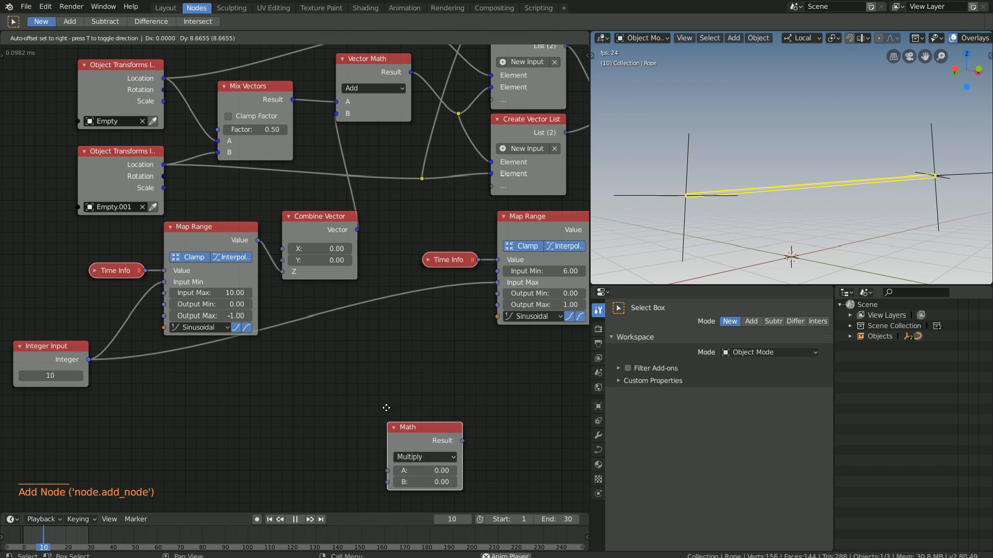
click(404, 356)
drag(88, 360, 380, 379)
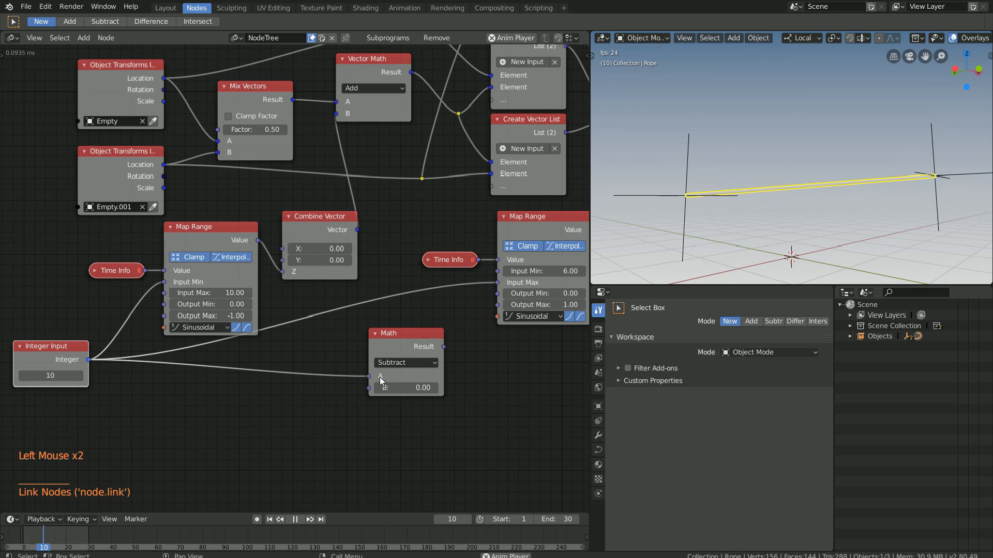
click(375, 334)
drag(398, 336, 448, 282)
Duplicate the Math node, make it add 14 to the integer, and link its result to the copied Map Range's Input Max.
middle_drag(208, 360, 276, 361)
scroll(276, 360, down, 1)
key(shift+d)
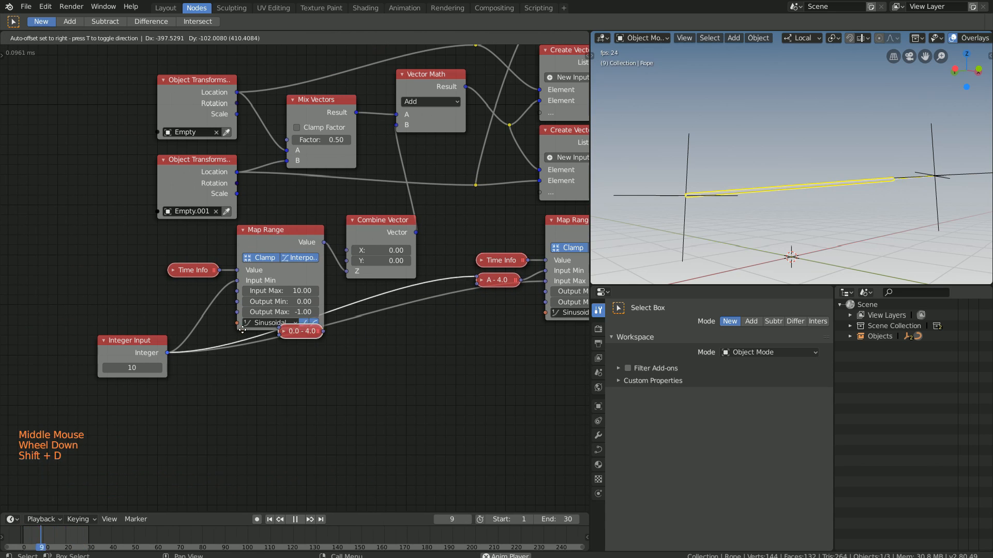
click(145, 302)
click(150, 303)
text(14)
click(197, 309)
key(h)
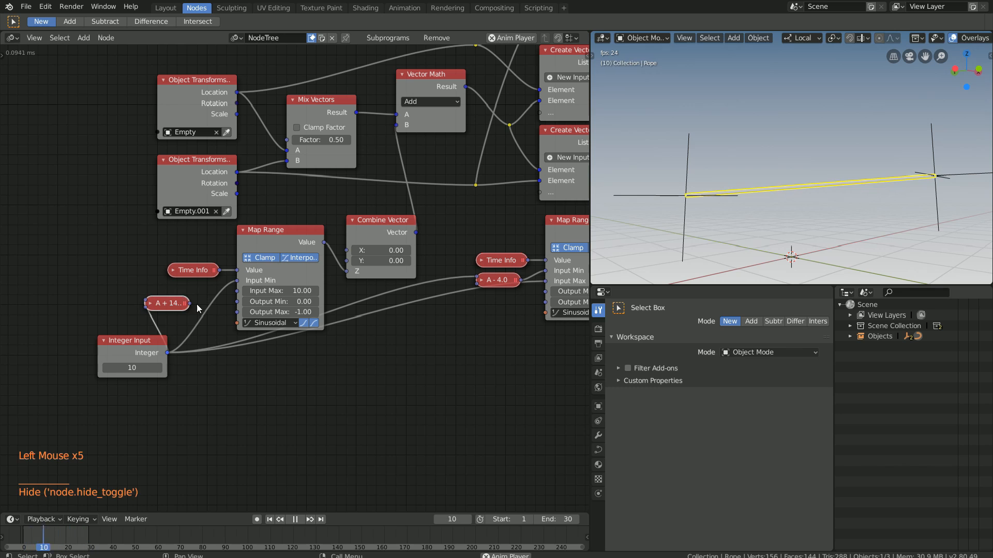
drag(238, 293, 238, 291)
drag(184, 303, 195, 303)
Move the Integer Input node left and add a reroute on its links just before the A + 14 node.
middle_drag(164, 324, 206, 325)
drag(195, 341, 120, 360)
drag(212, 304, 221, 312)
middle_drag(169, 332, 158, 300)
shift+right_drag(158, 296, 179, 318)
key(g)
click(189, 266)
Add a reroute on the integer's links to the original Map Range, place it beside the A - 4 node, and reposition the Integer Input.
shift+right_drag(248, 297, 256, 329)
middle_drag(383, 320, 229, 357)
key(g)
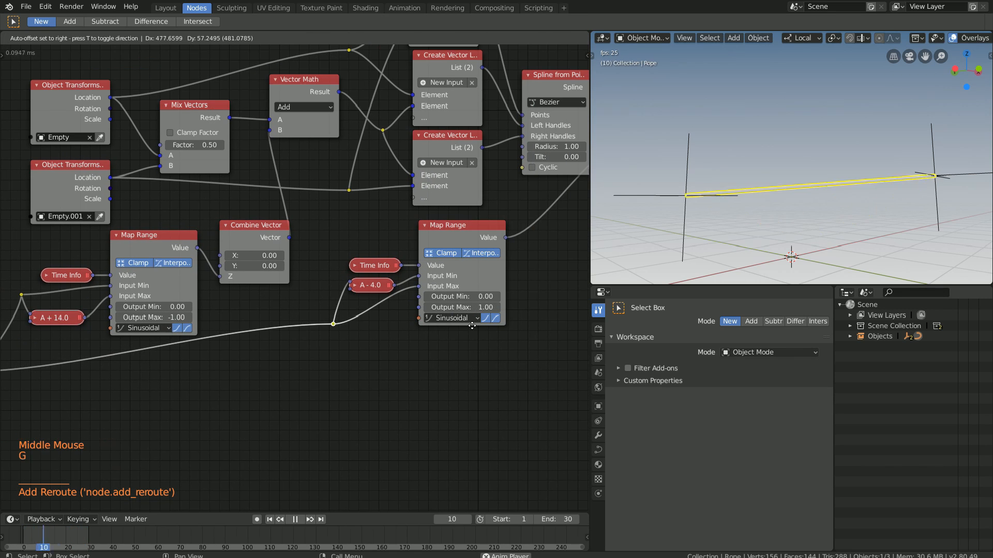
click(473, 324)
middle_drag(392, 332, 456, 326)
click(39, 357)
key(g)
click(95, 362)
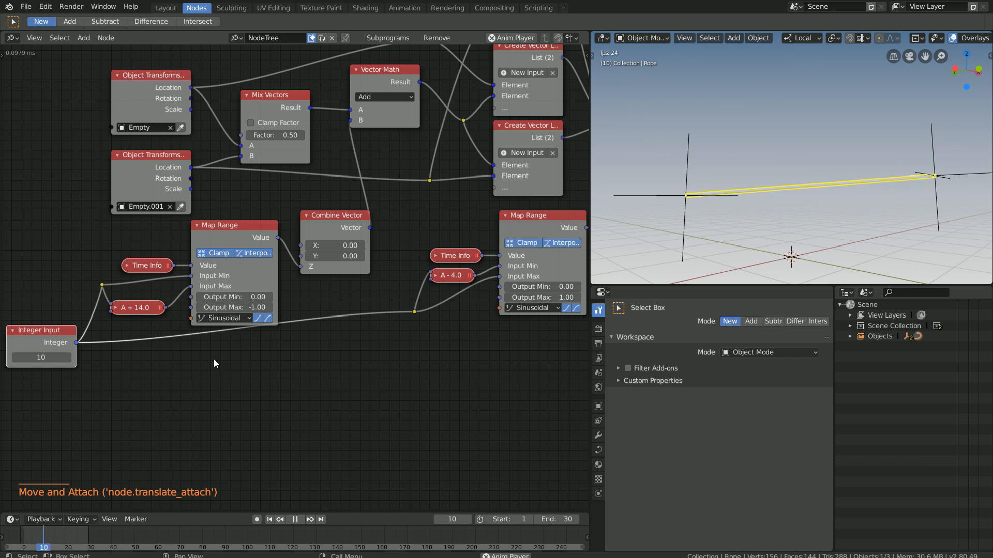
Raise the Mix Vectors factor to 1.19.
middle_drag(384, 318, 362, 335)
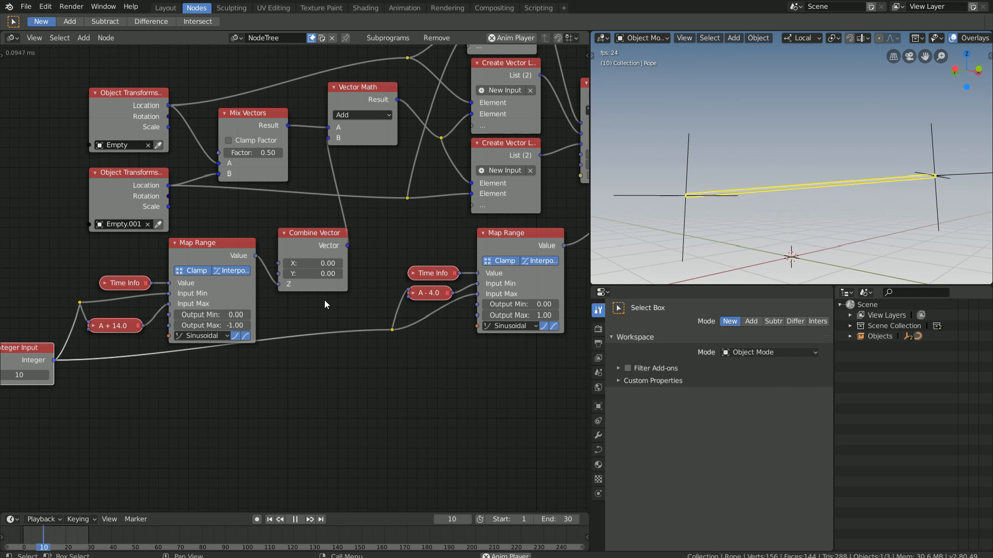
middle_drag(281, 163, 299, 204)
drag(280, 194, 318, 194)
Duplicate the Time Info, A + 14 and Map Range nodes and place the copies in front of the Object Transforms nodes.
middle_drag(245, 286, 351, 310)
click(166, 378)
shift+click(177, 333)
shift+click(252, 305)
key(shift+d)
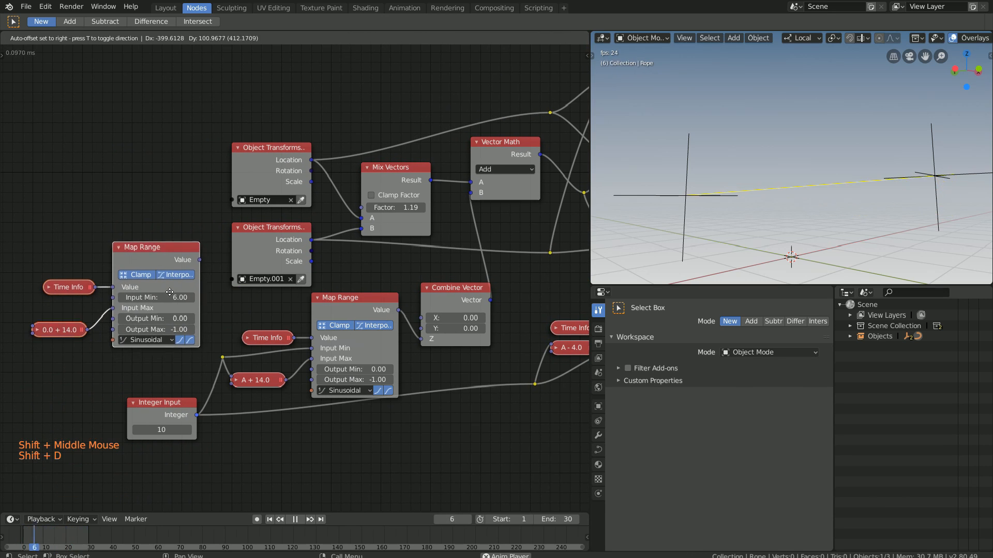
click(138, 279)
Move the Integer Input and its reroute left, and link the reroute to the new A + 14 node and Map Range Input Min.
middle_drag(136, 304, 221, 354)
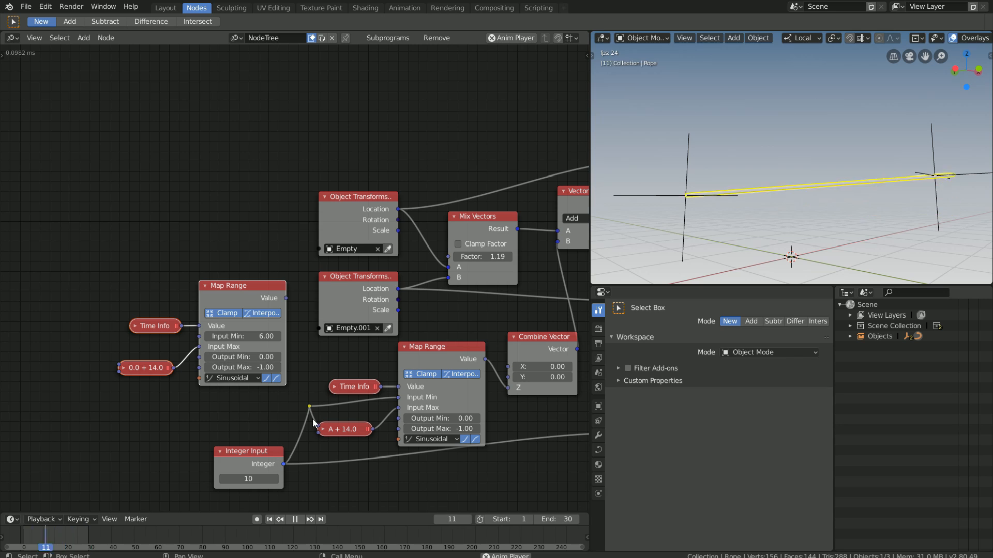
drag(309, 406, 118, 364)
drag(243, 455, 52, 463)
drag(309, 406, 106, 404)
middle_drag(201, 369, 210, 366)
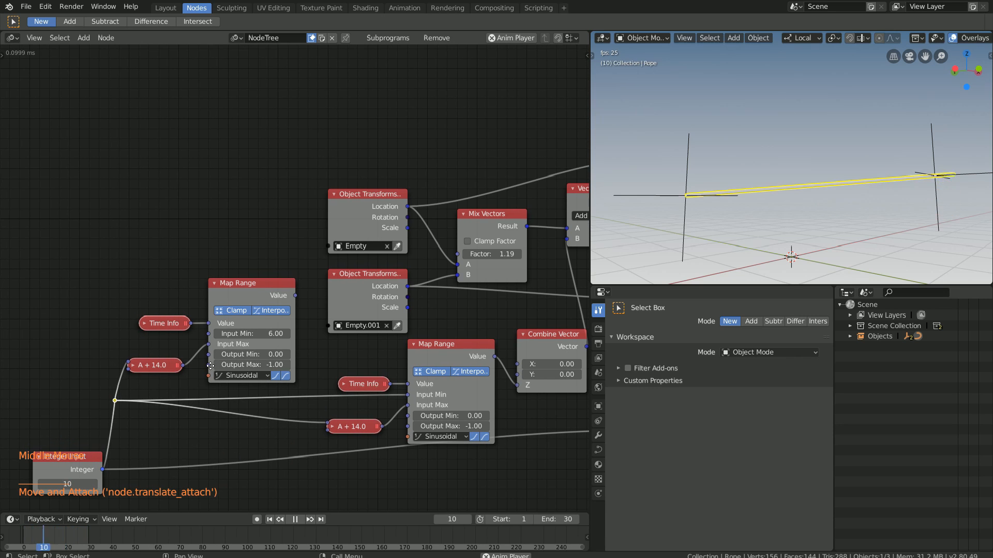
drag(115, 401, 209, 334)
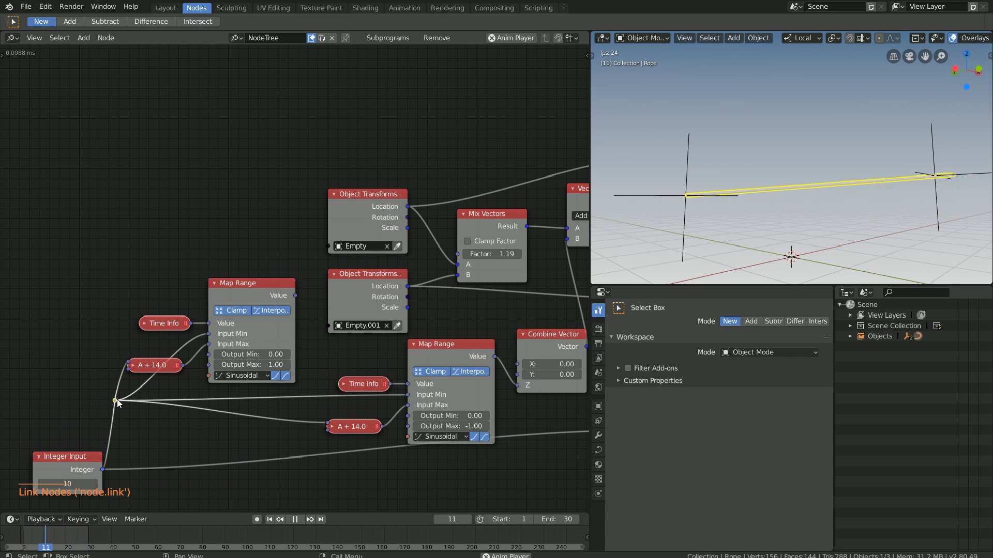
Return the reroute to the lower A + 14 node, link the Integer Input directly to the upper copies, and add a reroute there.
key(g)
click(311, 412)
drag(102, 470, 129, 362)
drag(102, 469, 209, 334)
key(g)
mouse_move(165, 416)
shift+right_down()
mouse_move(103, 424)
mouse_move(171, 477)
shift+right_up()
click(115, 345)
Gather the integer links at a reroute beside the Integer Input and route the long link beneath the lower Map Range.
middle_drag(145, 466, 200, 420)
drag(121, 410, 53, 406)
click(189, 408)
key(g)
click(136, 403)
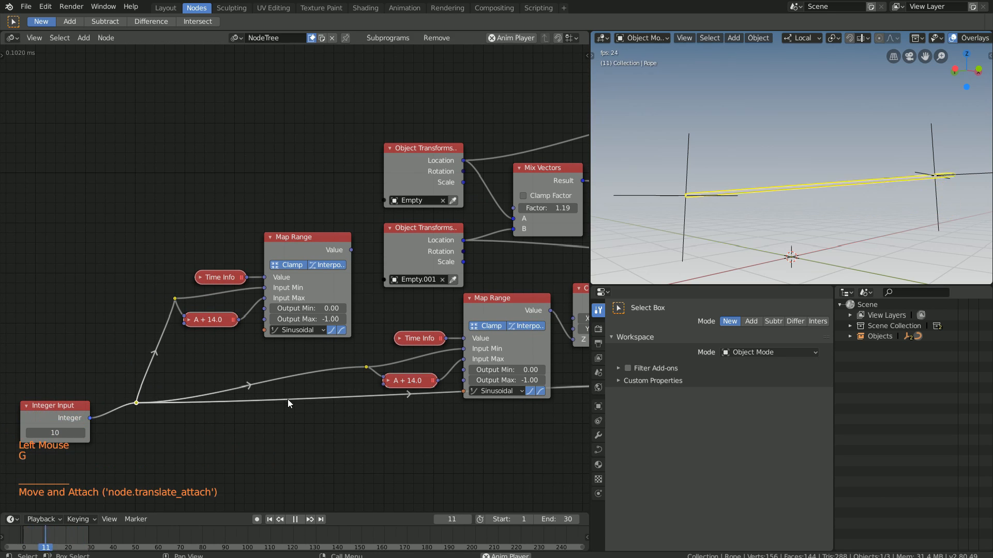
shift+right_drag(288, 414, 282, 389)
key(g)
Set the upper Map Range's Output Min to 0.5 and Output Max to 1.2, and link its Value to the Mix Vectors Factor.
click(325, 319)
double_click(327, 304)
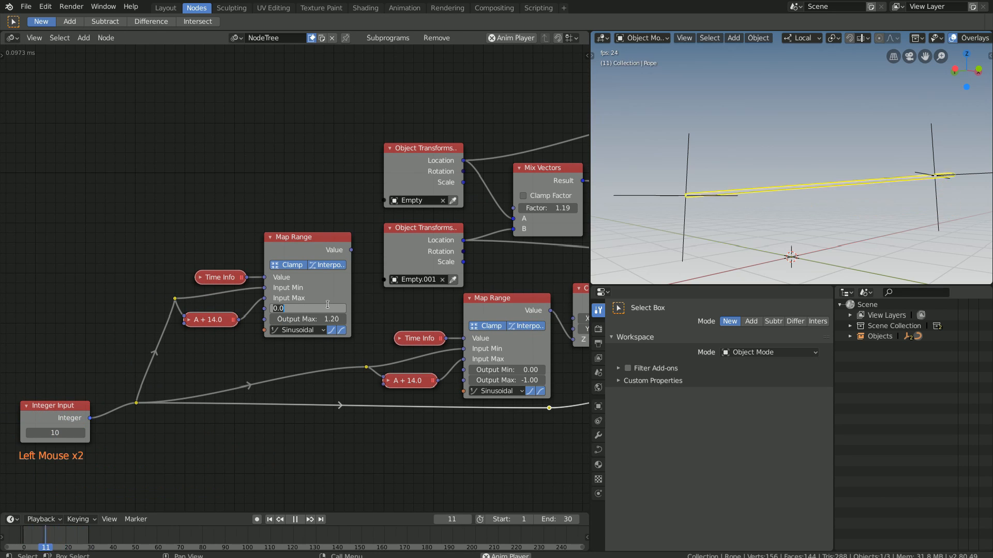
drag(351, 249, 513, 207)
middle_drag(359, 334, 379, 315)
Set the upper Map Range's interpolation to Back.
click(286, 362)
click(282, 460)
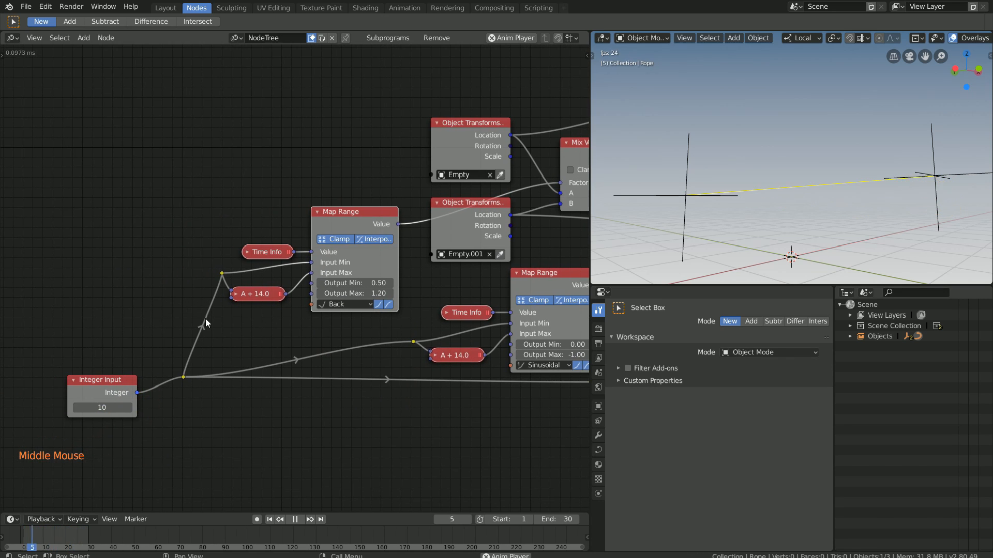
click(105, 281)
Add a Curve Interpolation node above the Integer Input and link it to the upper Map Range's interpolation input.
key(shift+a)
mouse_move(75, 407)
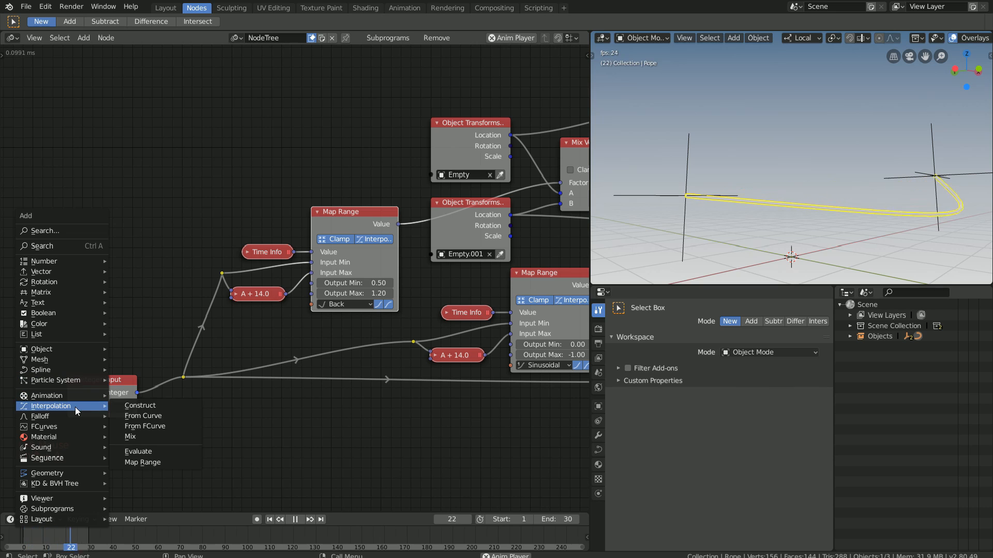
click(149, 417)
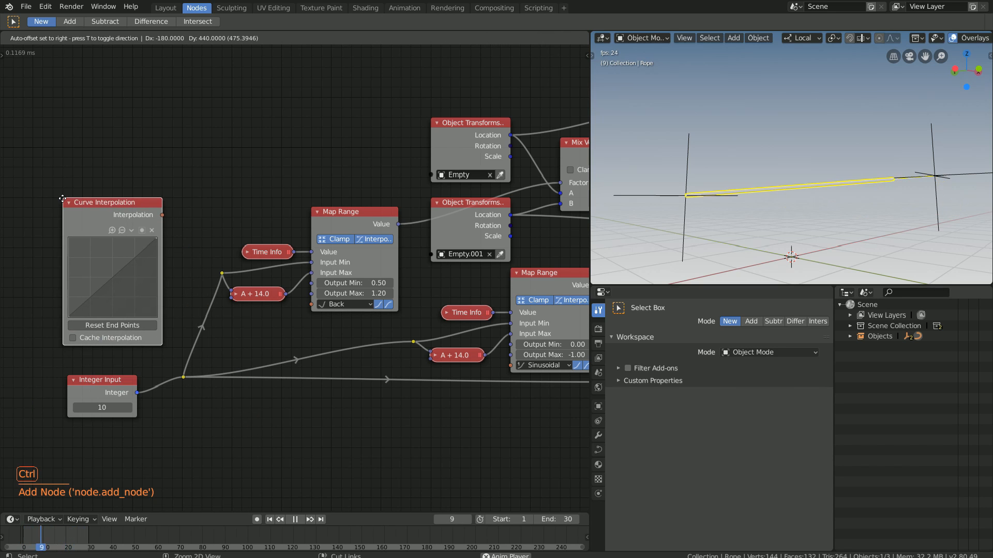
click(115, 263)
drag(159, 214, 311, 304)
Add a point to the interpolation curve and place it at X 0.16, Y 1.
middle_drag(312, 304, 509, 299)
scroll(509, 300, up, 3)
click(220, 267)
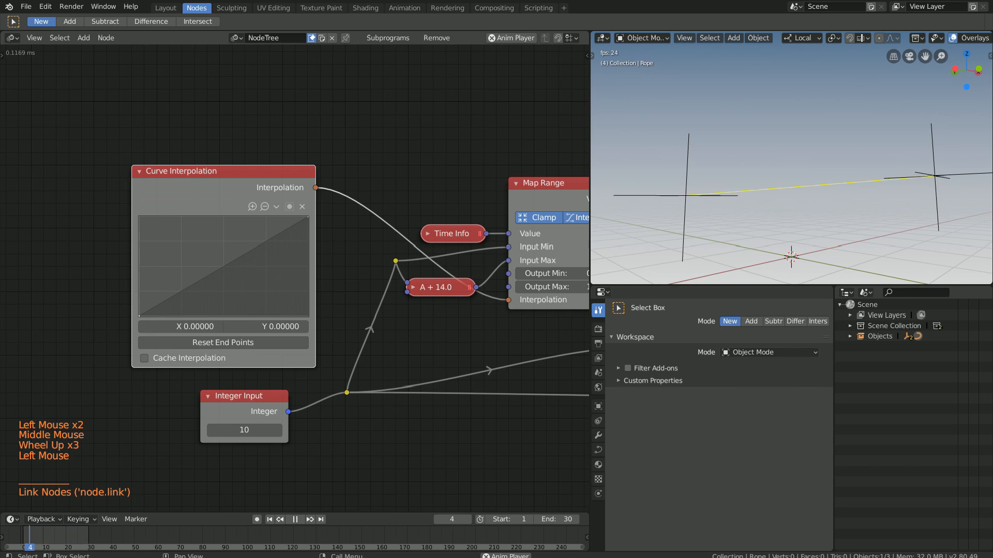
click(195, 327)
text(.16)
key(Tab)
text(1)
key(Return)
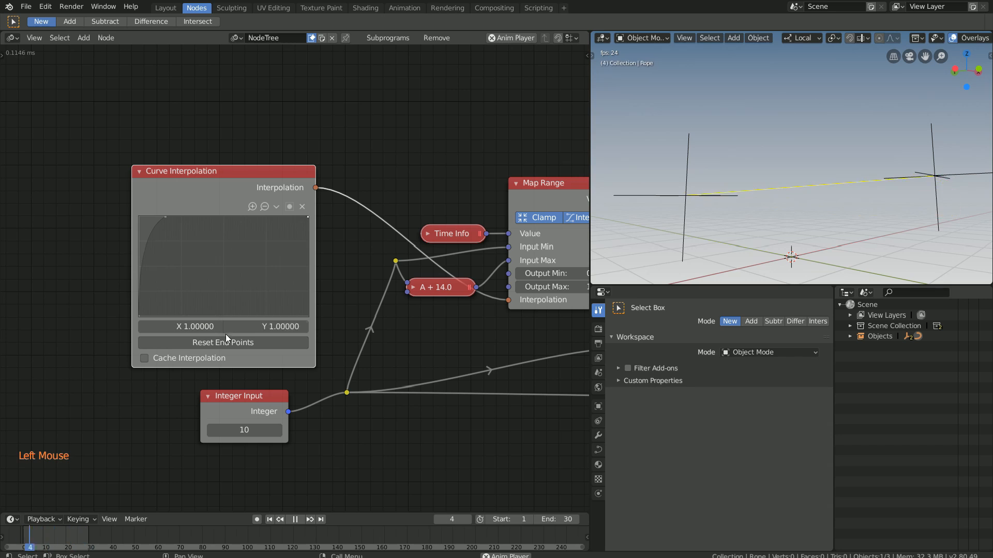
Shape the rest of the curve as a damped wave settling at Y 0, with a dip at about X 0.53, Y -0.09.
drag(265, 327, 162, 326)
drag(240, 229, 230, 287)
drag(272, 274, 272, 224)
drag(231, 237, 231, 277)
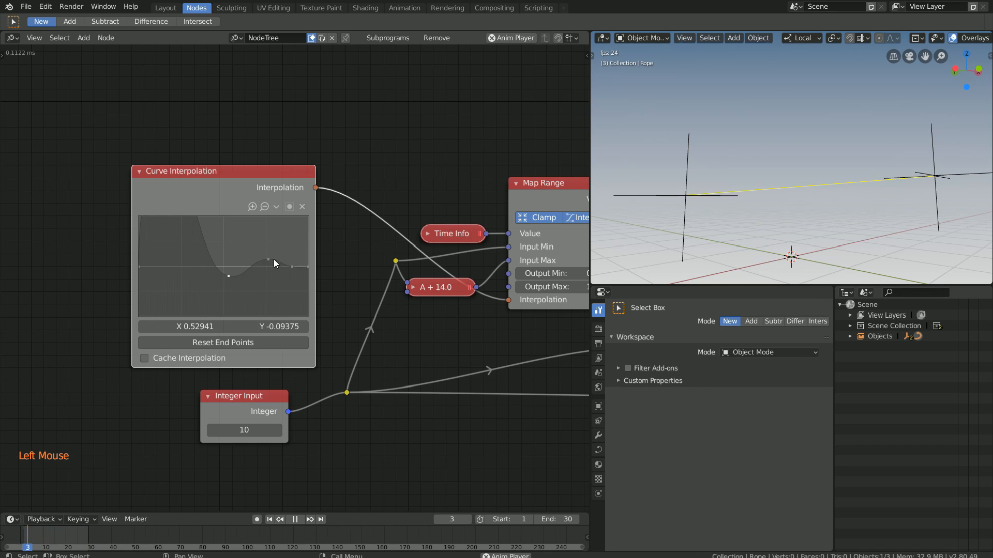
Set the lower Map Range's interpolation to Back with ease-out only.
middle_drag(450, 341, 248, 338)
scroll(290, 339, down, 1)
middle_drag(361, 331, 98, 322)
click(310, 381)
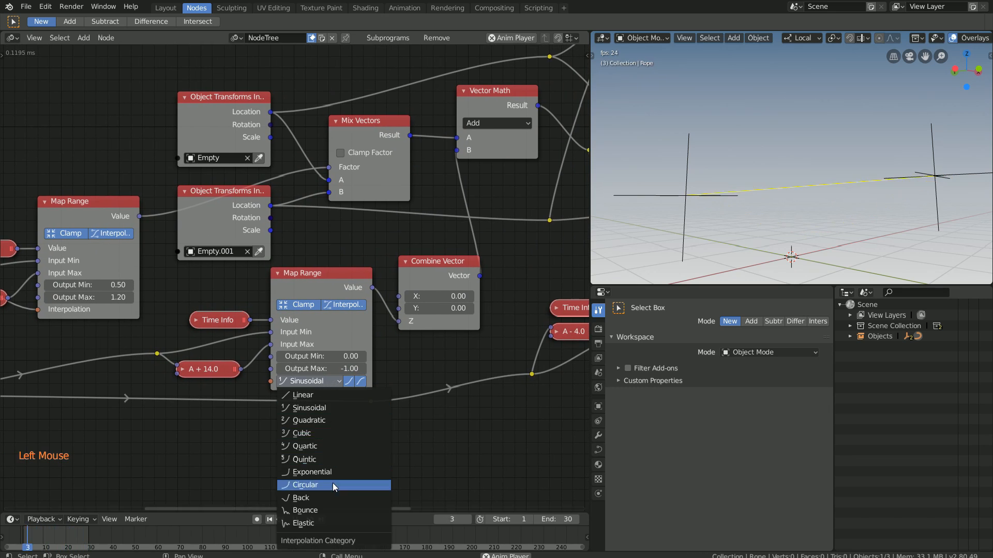
click(333, 482)
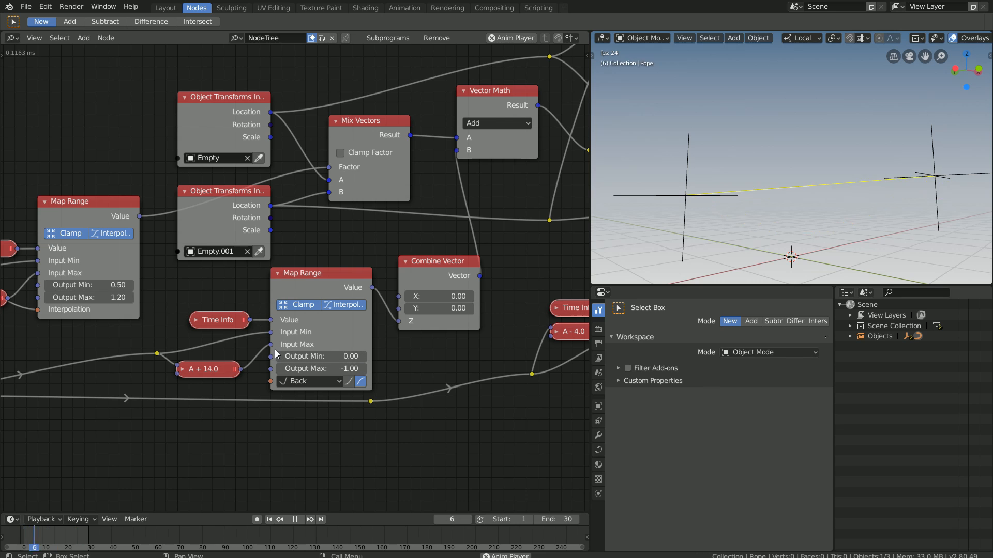
Duplicate the Empty.001 object five times in succession, scattering the copies upward in an alternating side-to-side pattern.
scroll(284, 346, down, 5)
middle_drag(312, 333, 393, 326)
click(933, 176)
scroll(879, 191, down, 3)
shift+middle_drag(811, 202, 910, 201)
key(shift+d)
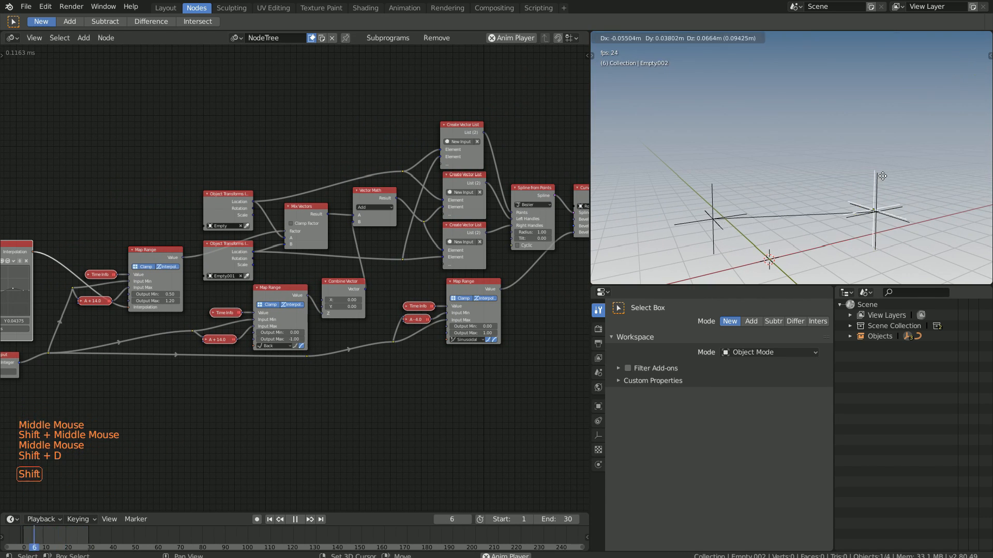
click(686, 155)
key(shift+d)
click(743, 80)
key(shift+d)
click(954, 152)
key(shift+d)
click(757, 145)
key(shift+d)
click(933, 62)
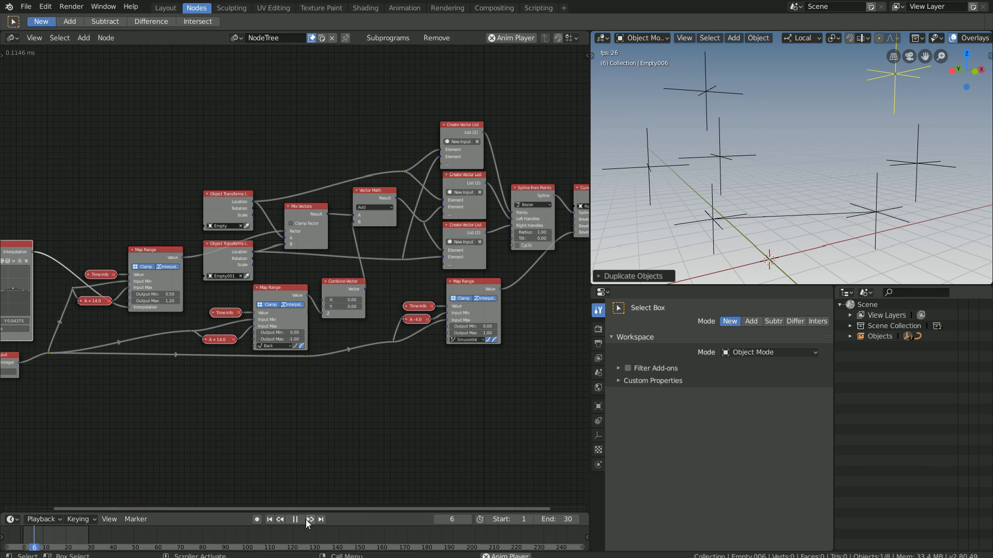
Add a Collection Info node in the empty space below the Integer Input and set its collection to Points.
shift+middle_drag(41, 420, 113, 318)
scroll(113, 317, up, 1)
scroll(112, 317, up, 1)
key(shift+a)
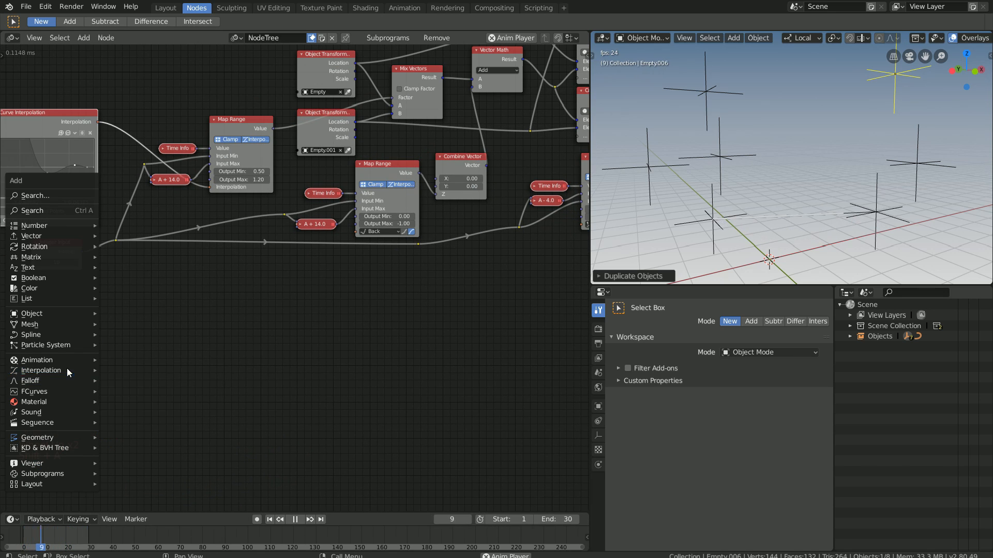
mouse_move(56, 314)
click(137, 334)
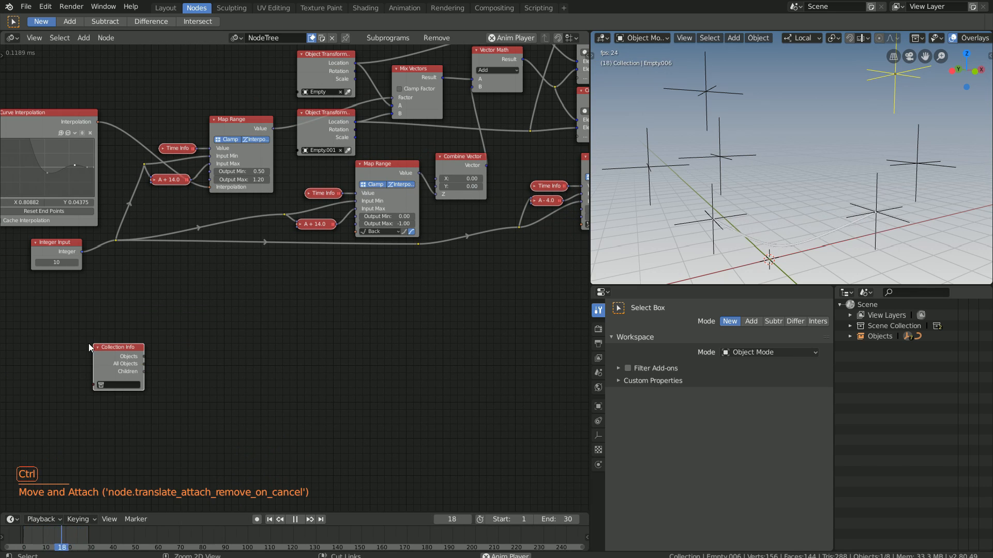
scroll(116, 377, up, 5)
click(116, 379)
click(124, 405)
Add an Object Transforms Input node beside Collection Info and link the collection's Objects output to its object input.
key(shift+a)
mouse_move(218, 346)
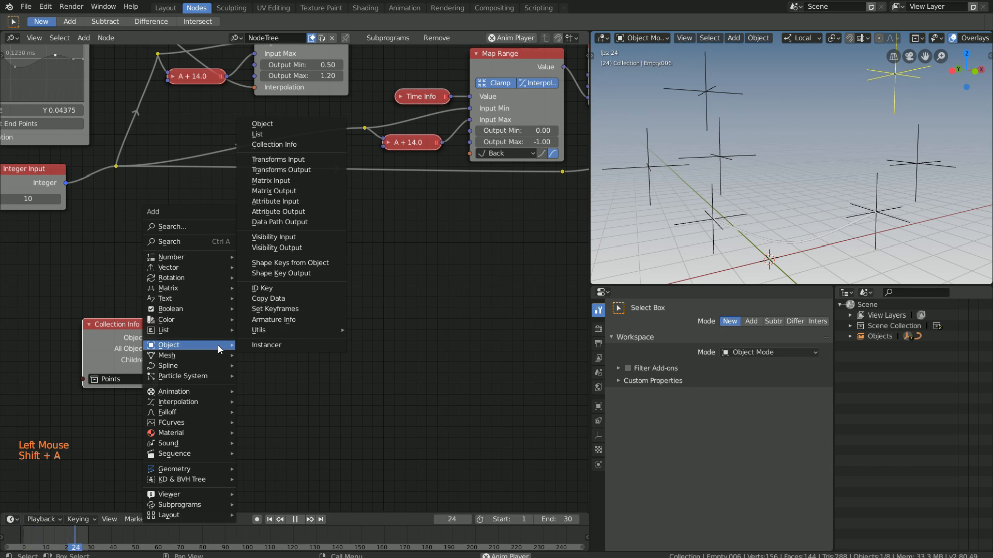
click(277, 159)
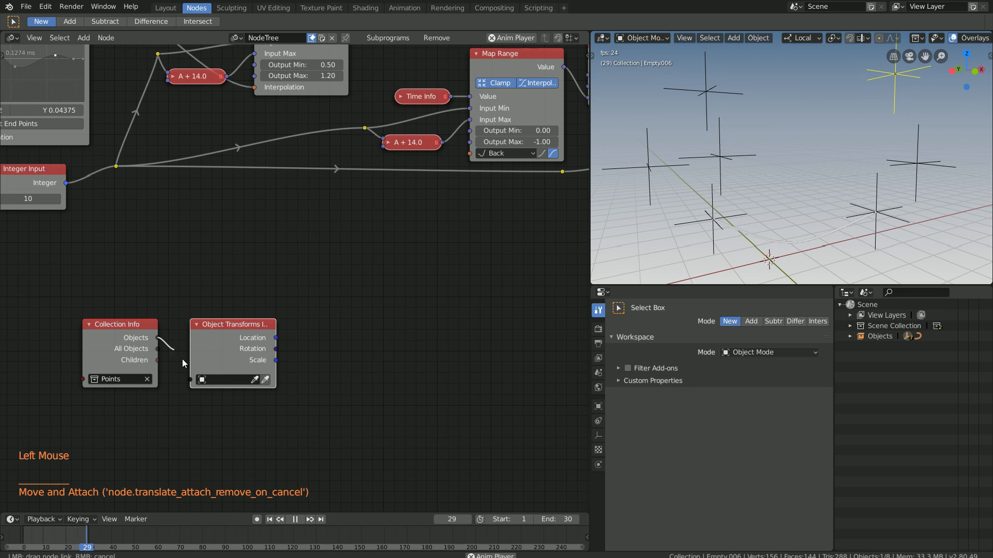
drag(184, 363, 191, 379)
drag(275, 337, 353, 334)
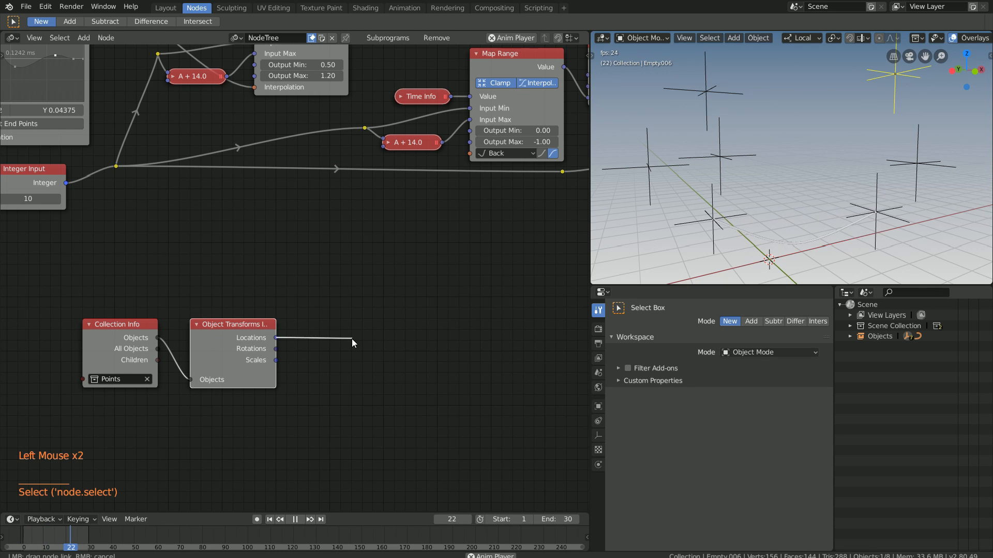
middle_drag(346, 362, 292, 359)
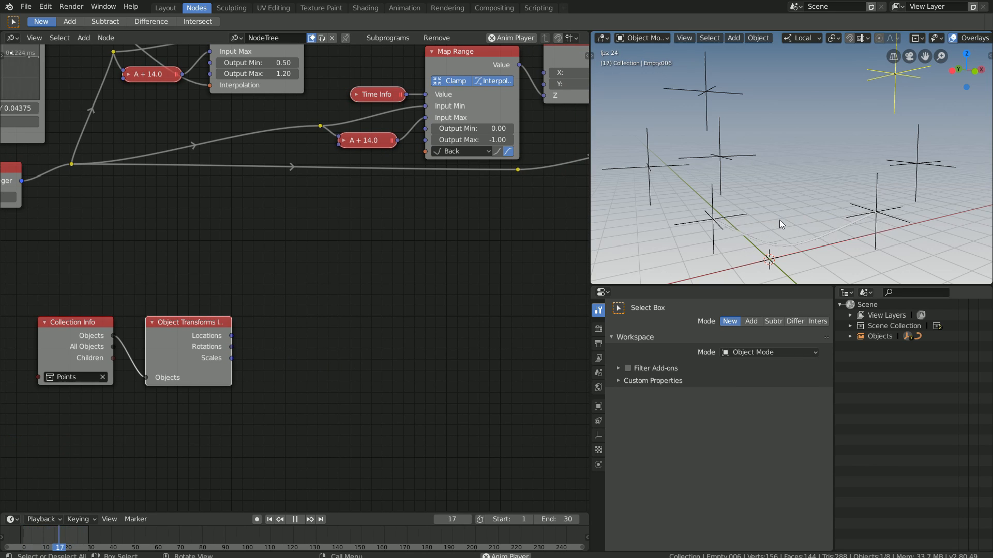
click(767, 231)
click(768, 231)
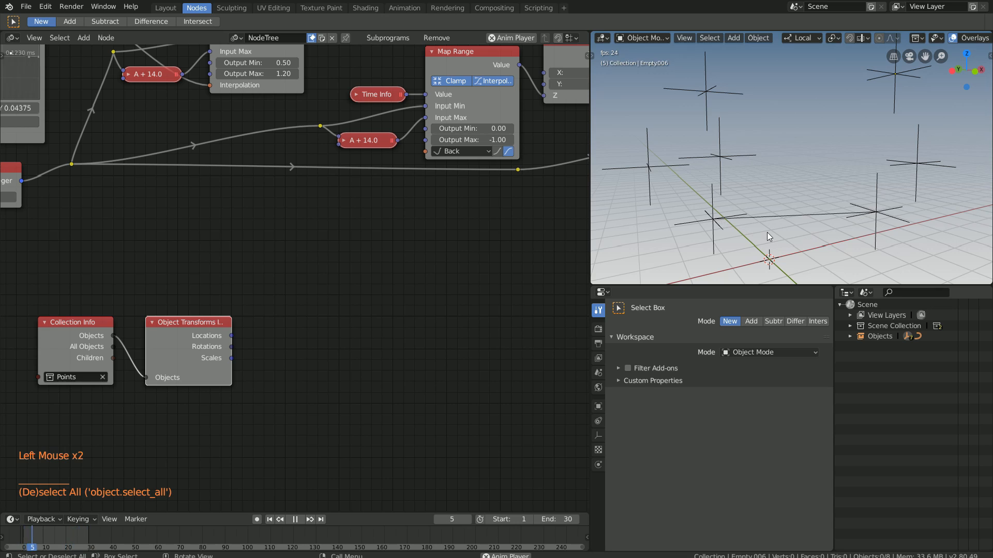
click(767, 232)
click(752, 234)
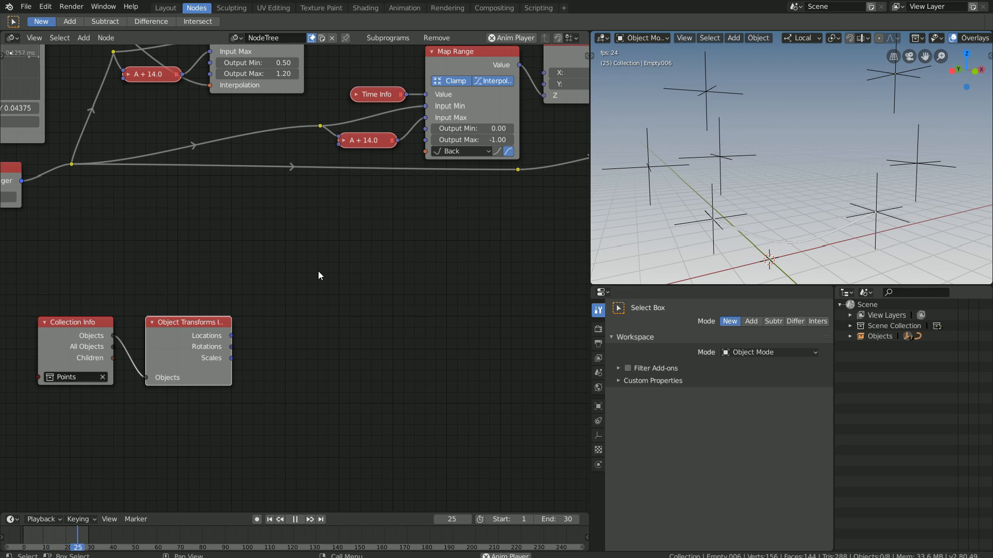
Add an Object Instancer node beyond the new transforms node, with Deep Copy enabled and Rope as its source object.
key(shift+a)
mouse_move(319, 275)
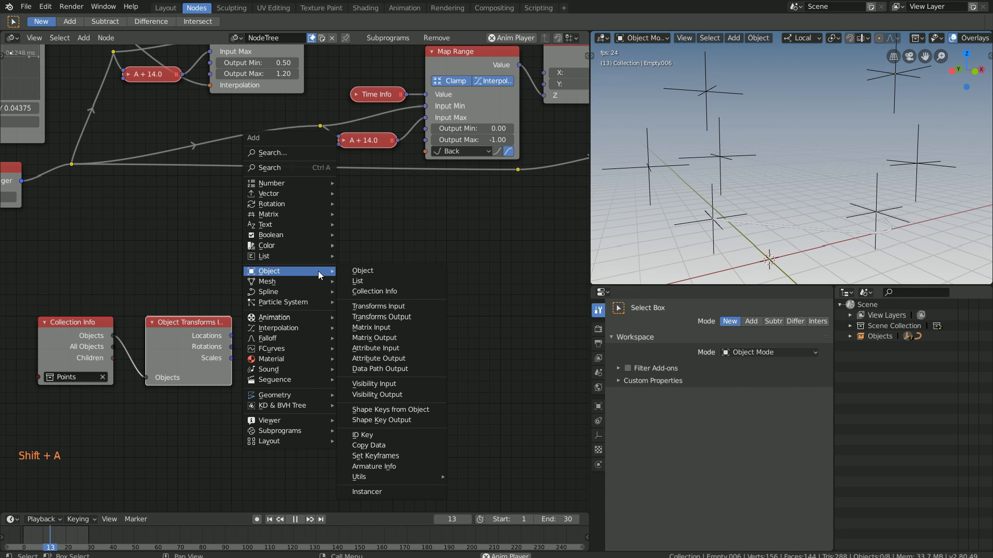
click(367, 492)
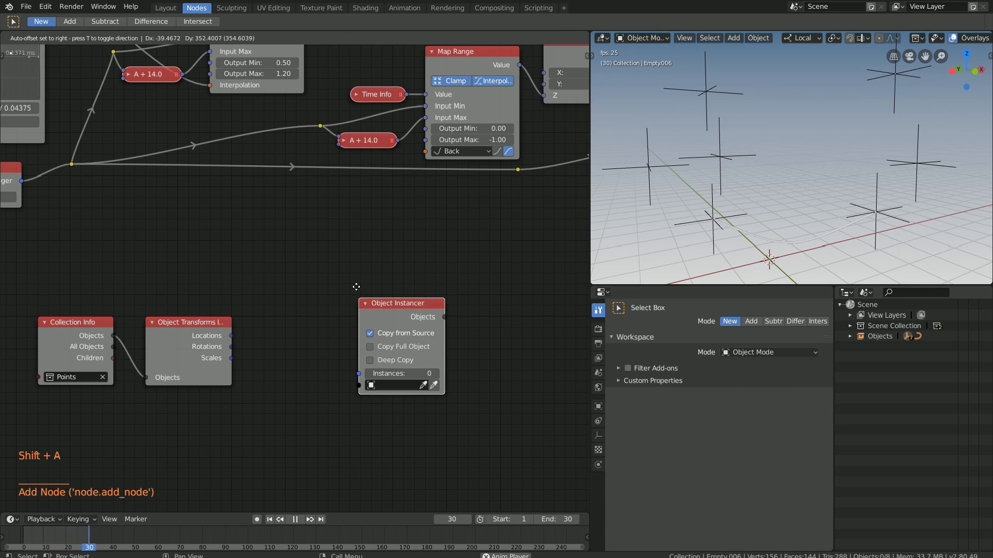
ctrl+click(327, 247)
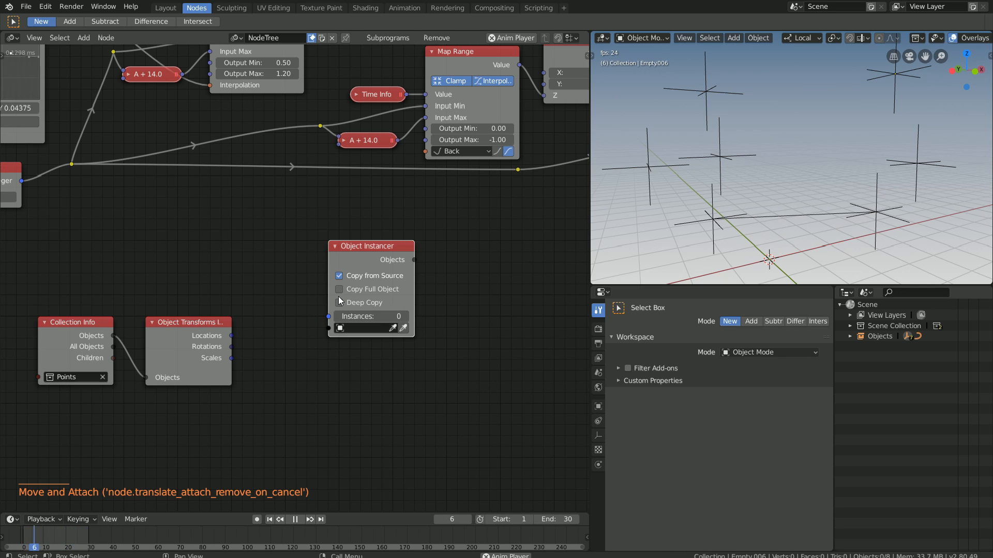
drag(364, 331, 363, 417)
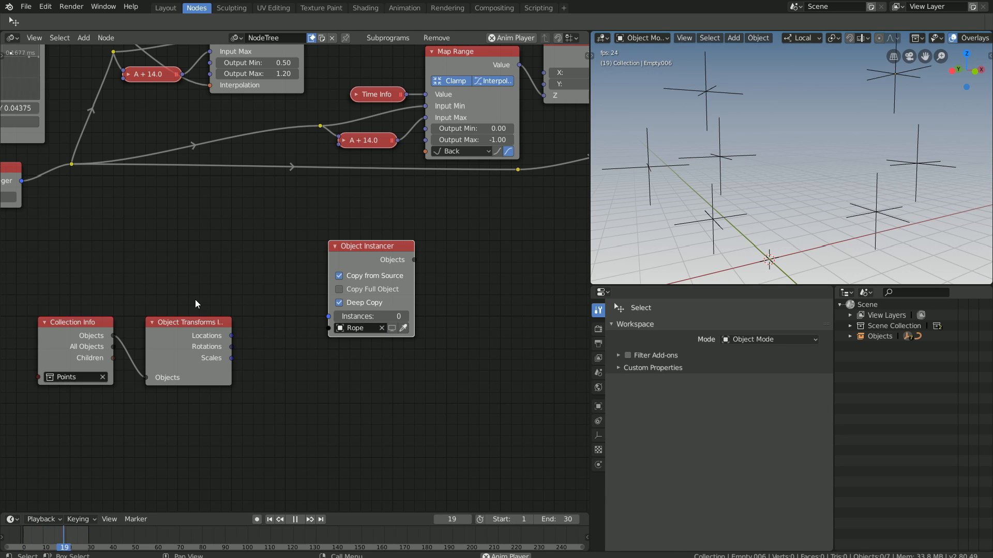
Add a Get List Length node above the new transforms node and link the Locations output to its List input.
scroll(223, 333, up, 1)
click(231, 335)
key(shift+a)
mouse_move(182, 281)
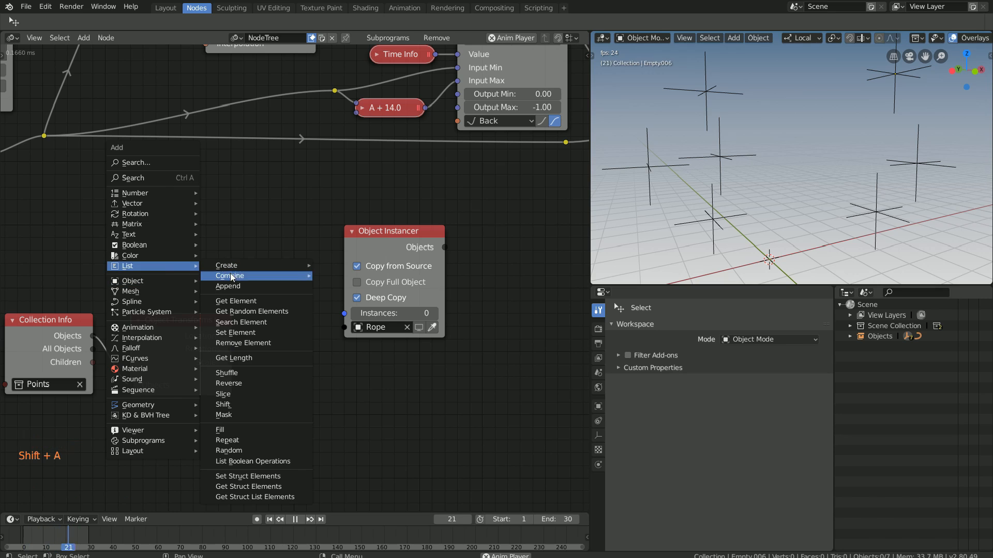
click(250, 358)
click(192, 258)
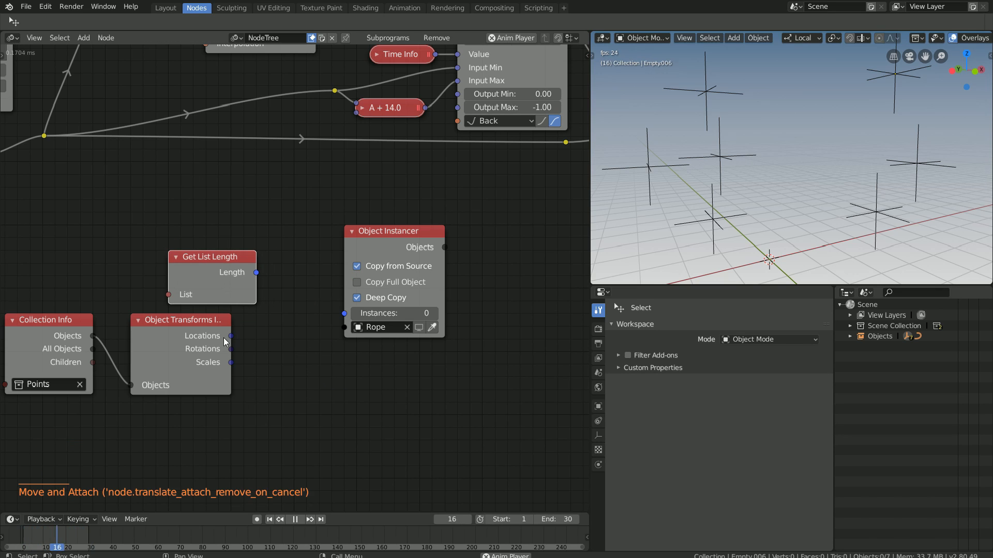
drag(231, 336, 235, 291)
Add a Math node before the Object Instancer, feed it the list length, and set it to subtract 1.
drag(401, 234, 479, 234)
key(shift+a)
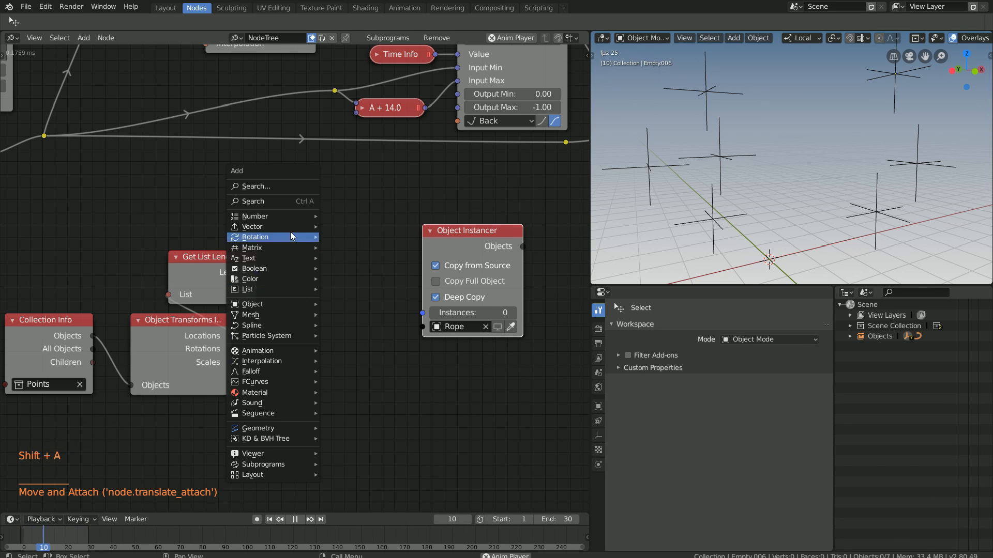
mouse_move(283, 215)
click(366, 347)
click(300, 251)
drag(257, 272, 300, 305)
click(335, 293)
click(332, 316)
click(341, 318)
text(1)
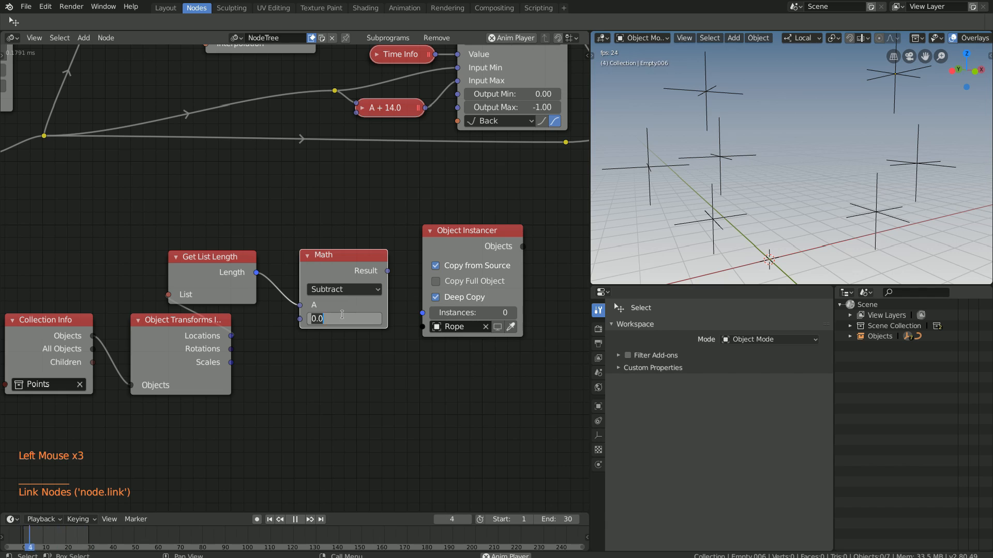
key(Return)
Collapse the Math node, link its result to the Object Instancer's Instances input, and place it just below the link line.
click(307, 256)
drag(422, 315, 423, 314)
drag(321, 258, 332, 286)
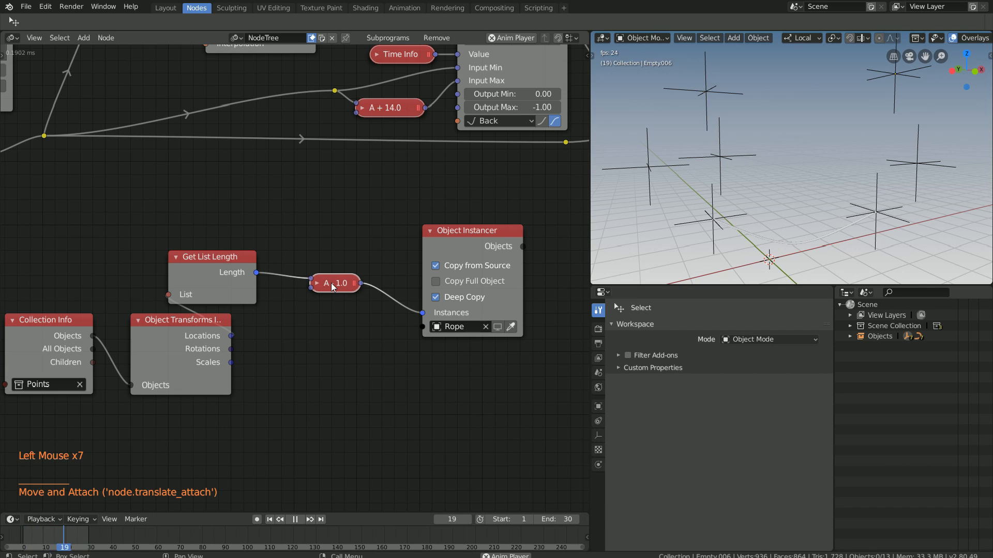
key(g)
click(352, 309)
Space out the node chain by moving Get List Length closer to the Math node and Collection Info and its transforms node further back.
middle_drag(217, 270, 243, 268)
click(243, 268)
key(g)
click(294, 268)
click(188, 324)
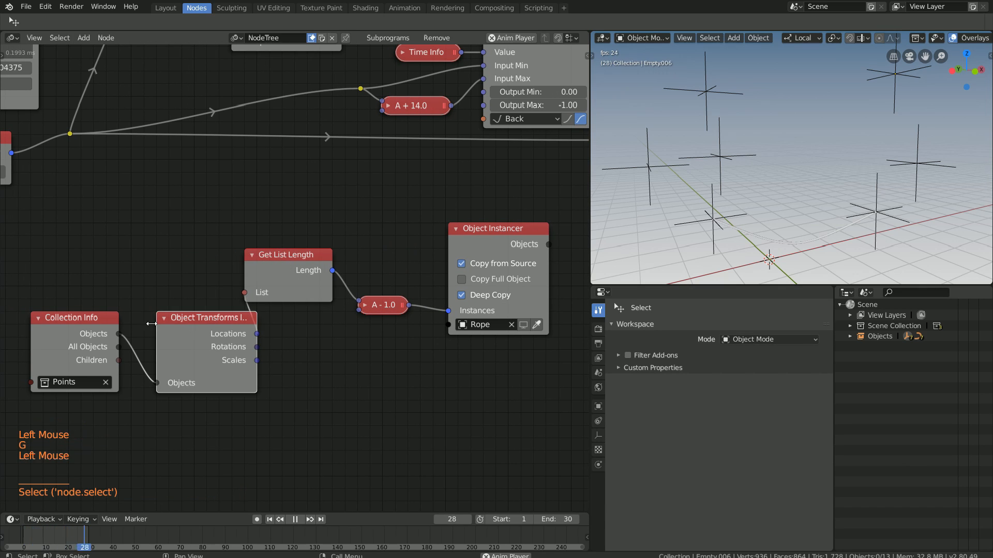
shift+click(98, 324)
key(g)
click(47, 325)
Add a Loop Input node above the Spline from Points and Curve Object Output nodes.
middle_drag(270, 317, 288, 299)
middle_drag(421, 393, 396, 374)
scroll(397, 374, down, 2)
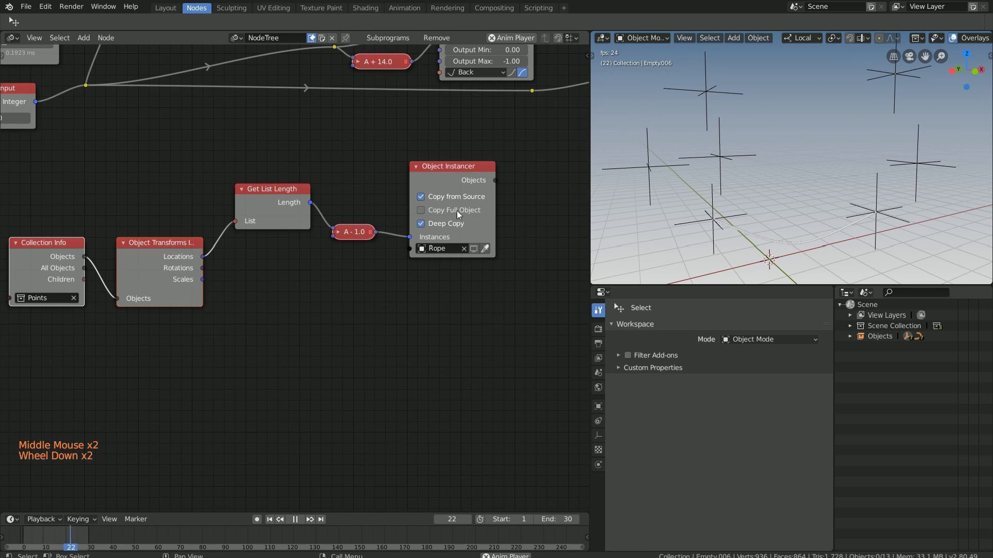
middle_drag(475, 126, 103, 499)
scroll(486, 165, down, 4)
middle_drag(496, 160, 258, 262)
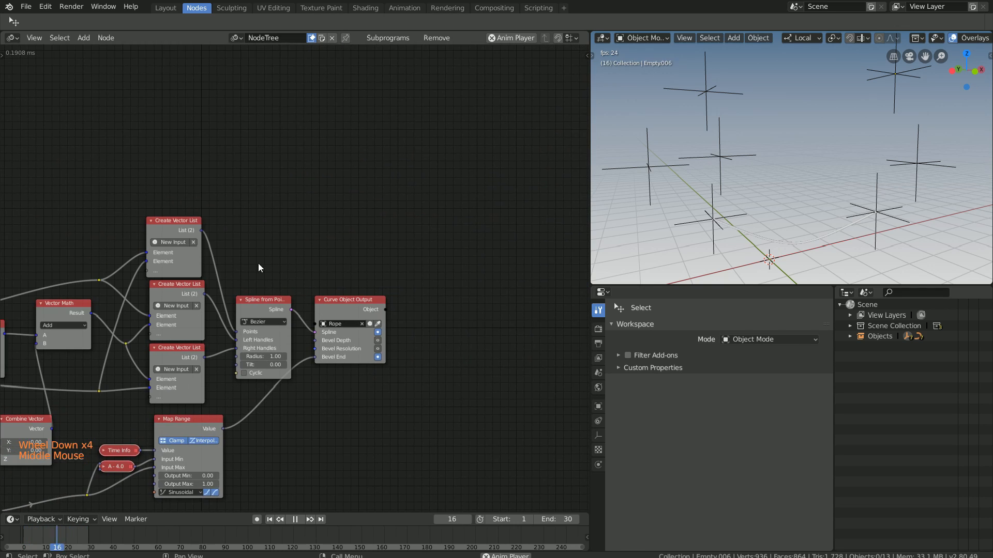
scroll(243, 196, up, 3)
click(258, 147)
key(shift+a)
mouse_move(274, 392)
click(301, 426)
click(240, 116)
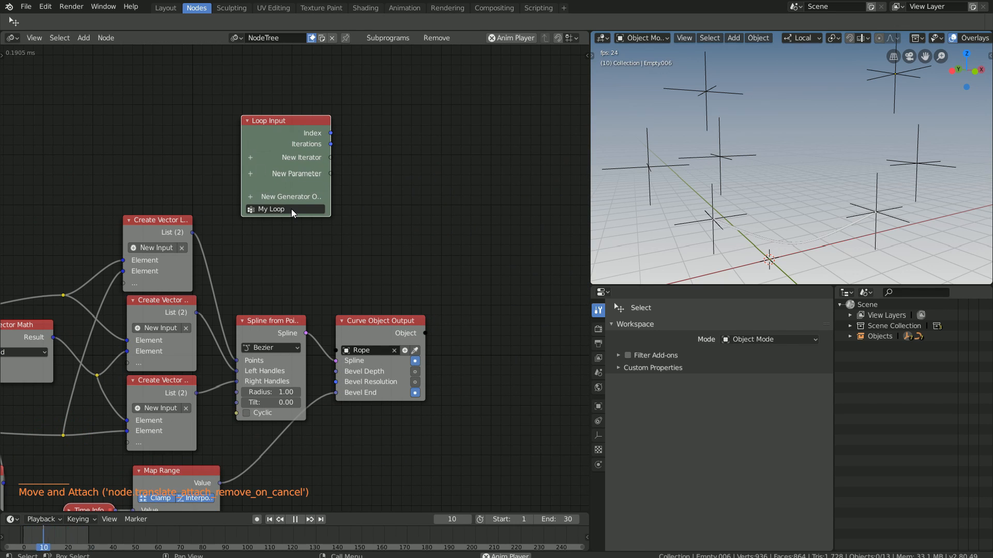
Add an Object iterator to the loop and name it RopeSegments.
click(250, 155)
text(obj)
key(Return)
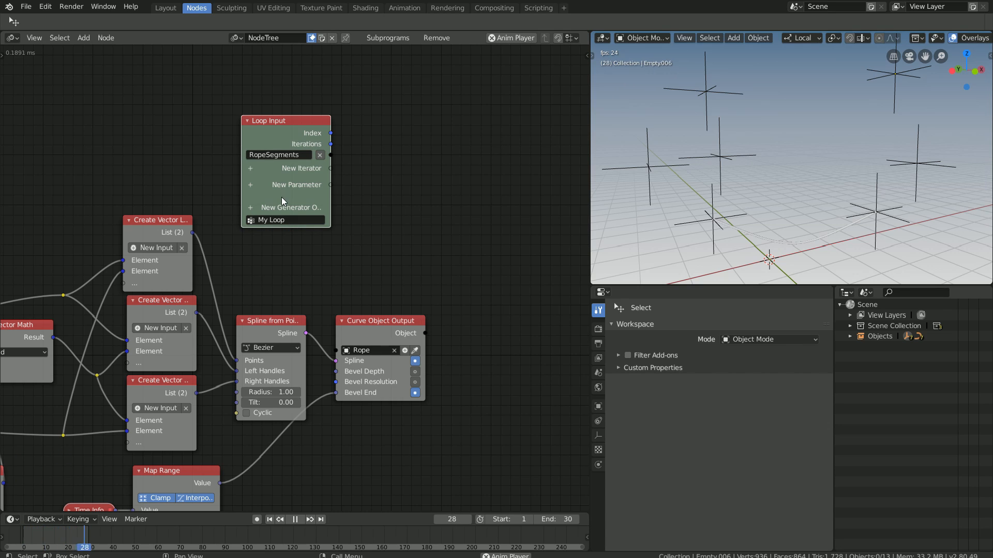
Name the loop Ropes and link its RopeSegments output to the Curve Object Output's Object input.
click(290, 220)
drag(334, 355, 340, 352)
middle_drag(340, 353, 457, 269)
scroll(382, 301, down, 4)
scroll(442, 276, down, 1)
scroll(442, 276, down, 2)
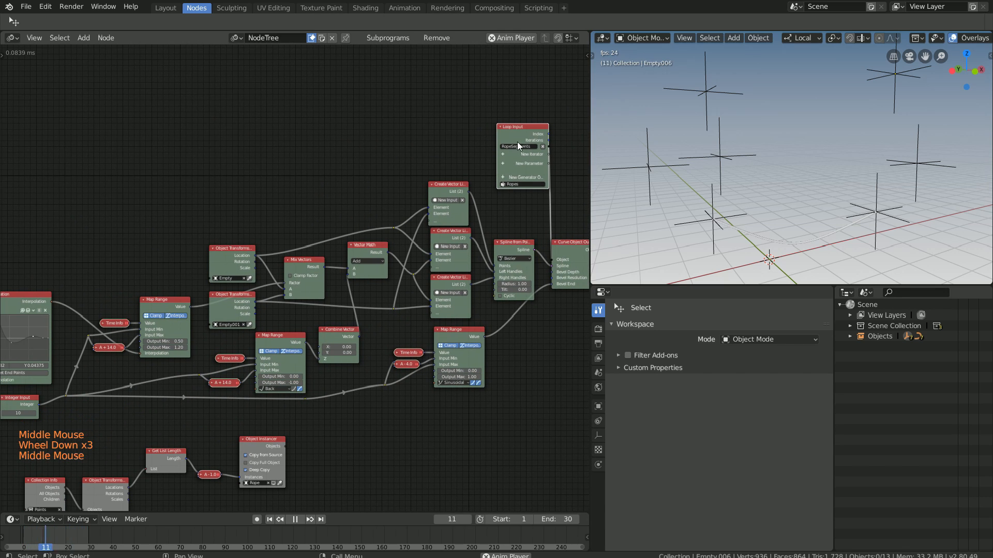
Add an Invoke Subprogram node for the Ropes loop and link the Object Instancer's Objects output to RopeSegments List.
middle_drag(535, 362, 507, 262)
scroll(284, 373, up, 5)
key(shift+a)
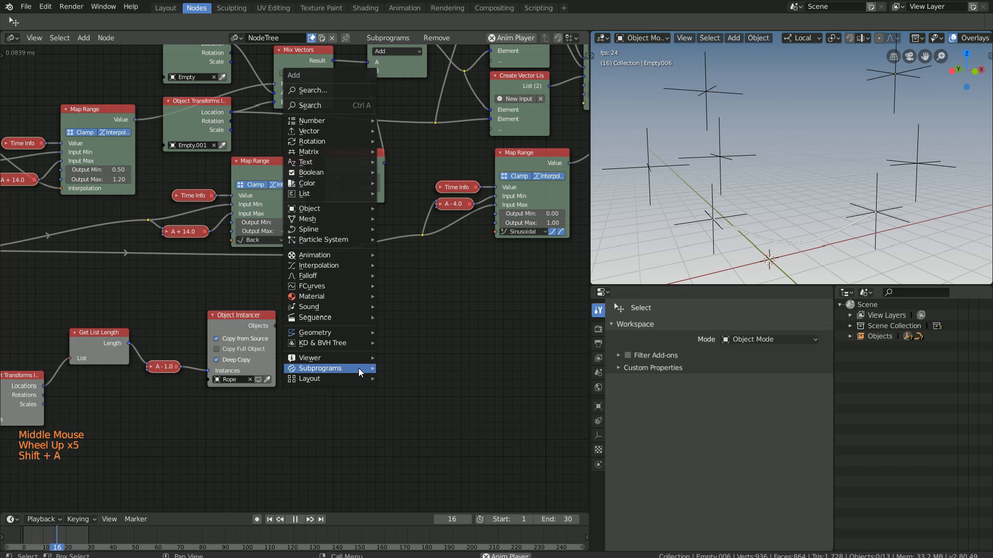
mouse_move(354, 368)
click(434, 378)
click(318, 318)
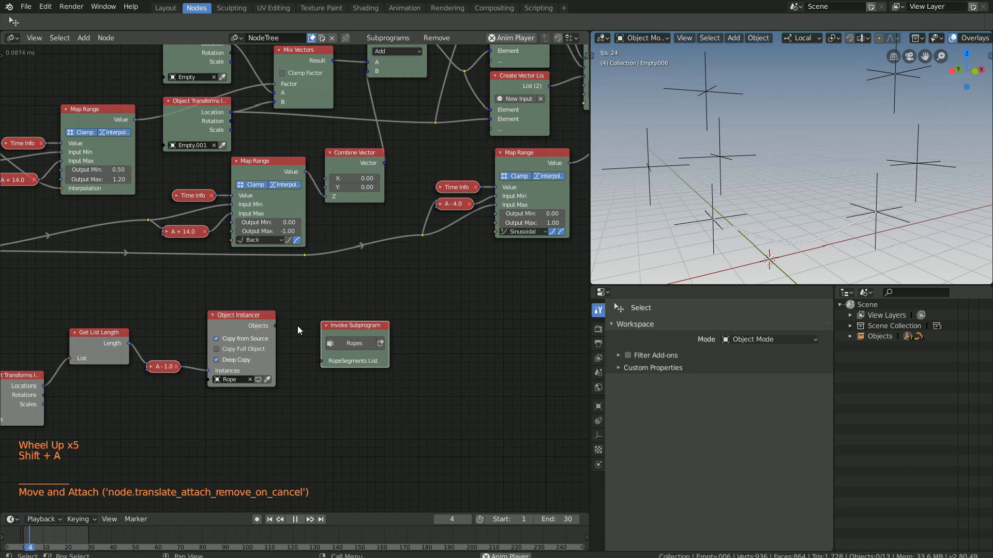
drag(300, 339, 327, 361)
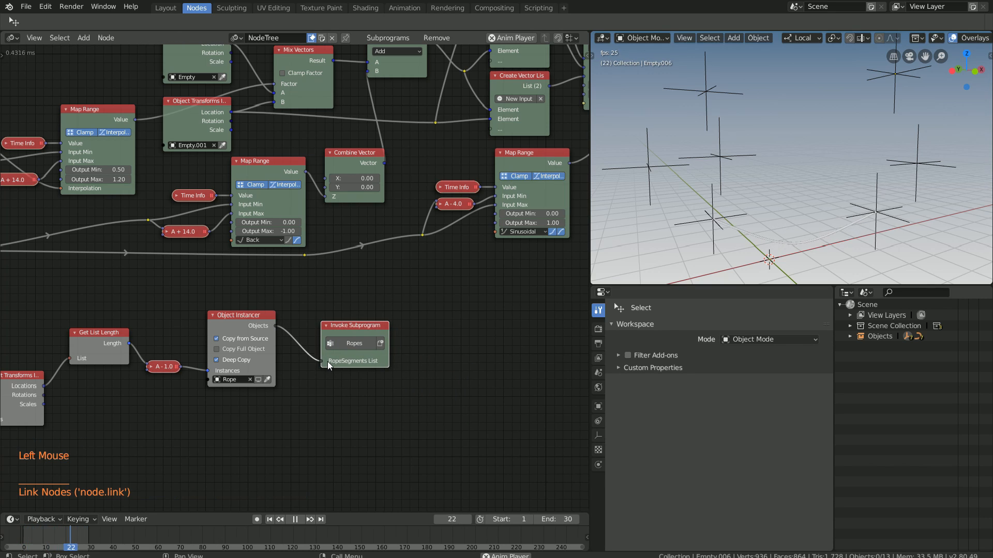
Examine the scene's object list for the generated rope instances, selecting instance_asmrp_1.
click(849, 336)
click(895, 441)
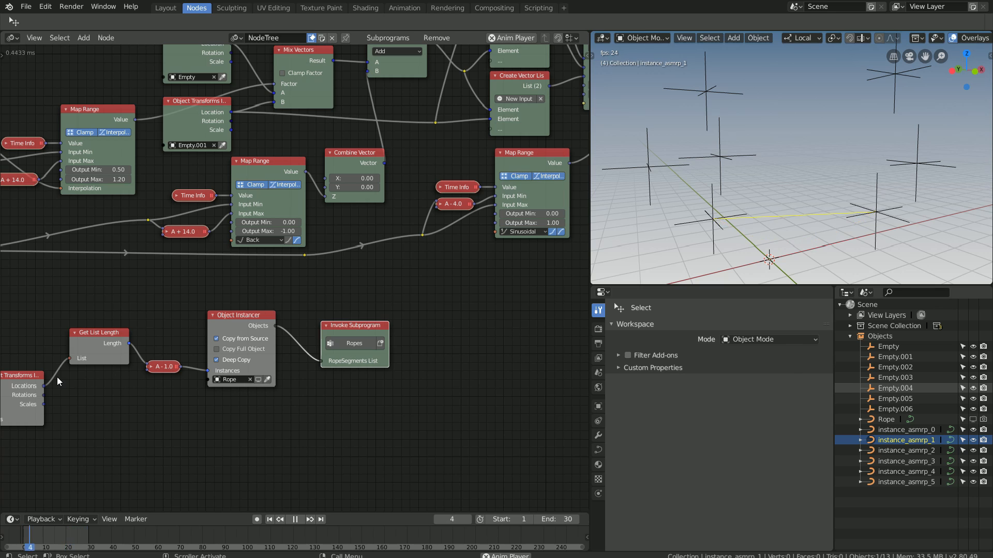
middle_drag(57, 381, 147, 377)
click(135, 377)
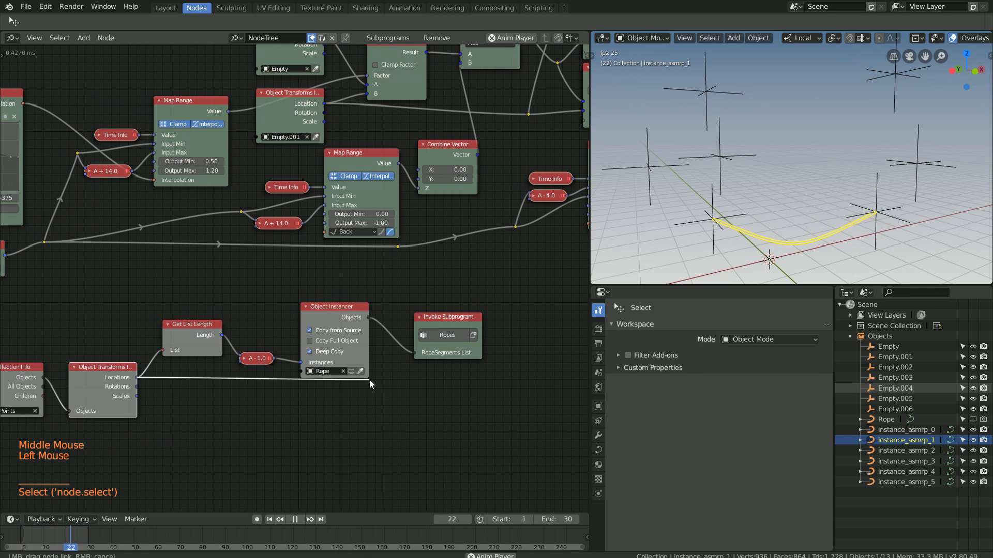
drag(369, 379, 370, 391)
Add a Vector List parameter to the Ropes Loop Input node.
middle_drag(397, 282, 161, 504)
middle_drag(493, 117, 389, 232)
scroll(389, 231, up, 5)
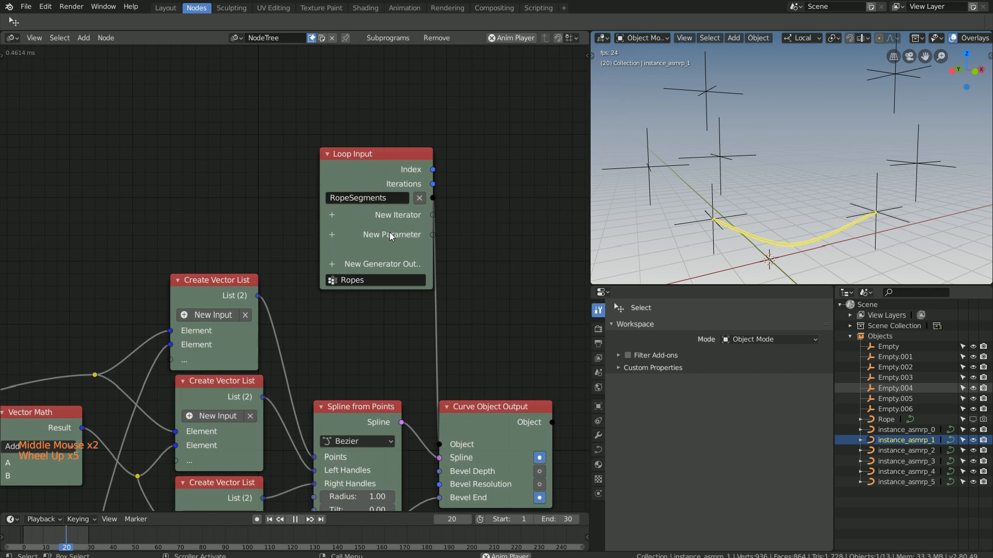
scroll(390, 233, up, 2)
click(365, 235)
text(vecto)
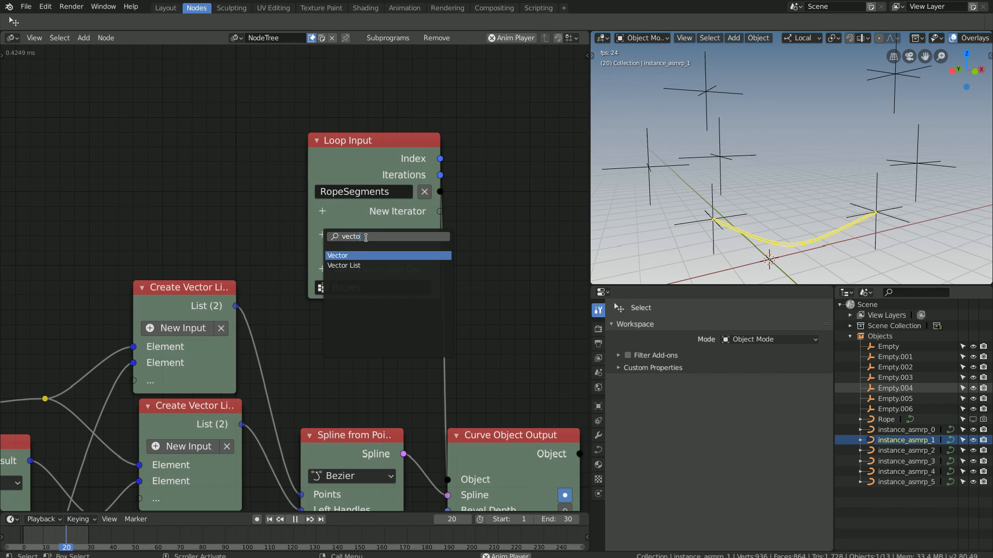
click(365, 266)
Move the Loop Input node to the start of the rope network, beside the Empty and Empty.001 transforms nodes.
scroll(476, 239, down, 4)
click(390, 175)
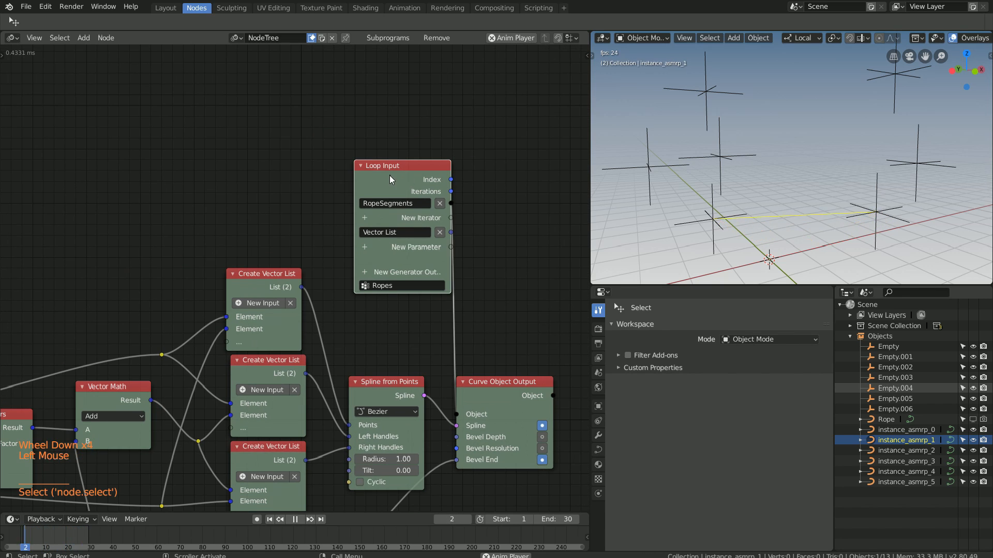
scroll(324, 262, down, 7)
middle_drag(403, 236, 517, 239)
click(93, 320)
Add reroute points to the Location links coming out of the Empty and Empty.001 Object Transforms nodes.
scroll(158, 374, up, 10)
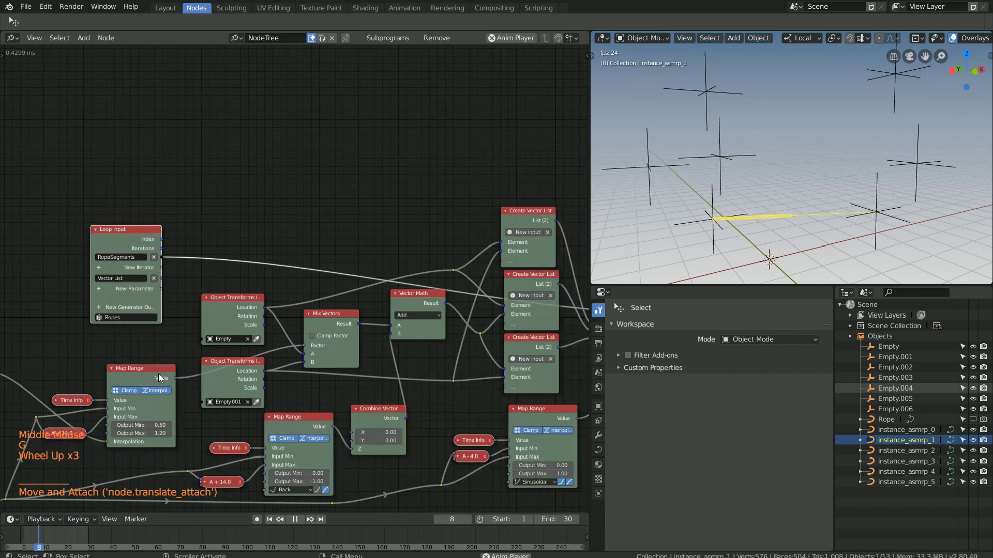
click(279, 250)
shift+click(265, 369)
middle_drag(266, 369, 284, 338)
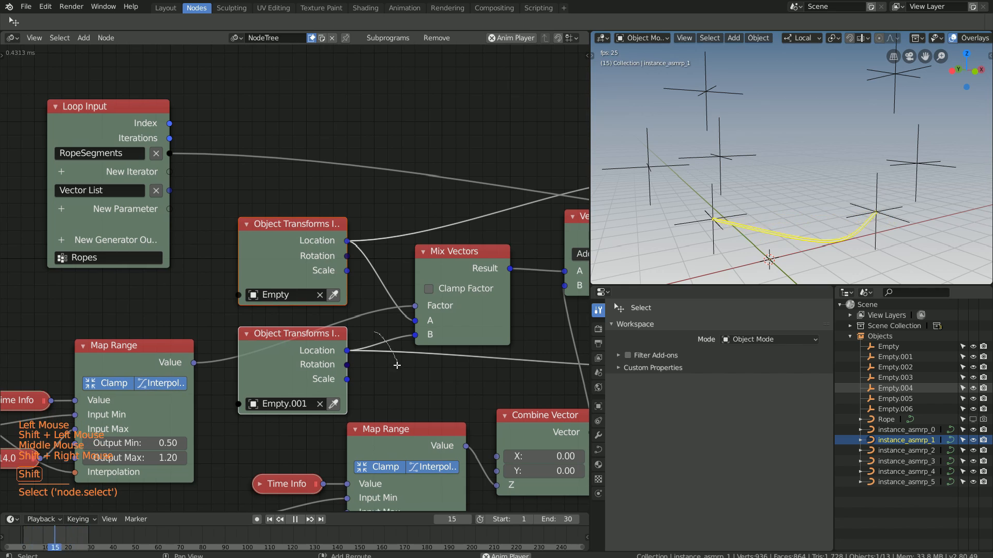
shift+right_drag(397, 365, 387, 333)
shift+right_drag(383, 229, 388, 287)
key(g)
click(388, 198)
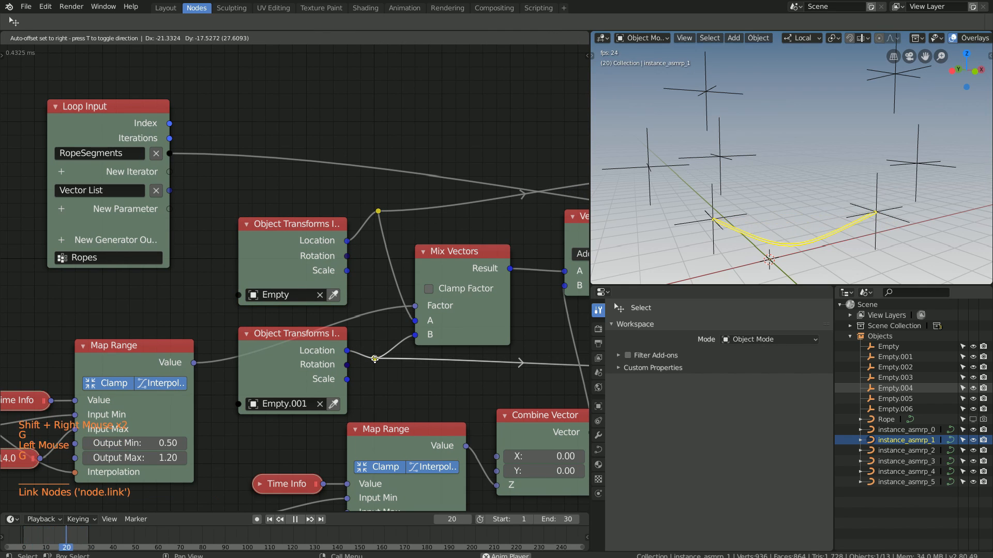
Delete the Object Transforms Input nodes for Empty.001 and Empty.
click(290, 345)
key(x)
click(292, 234)
key(x)
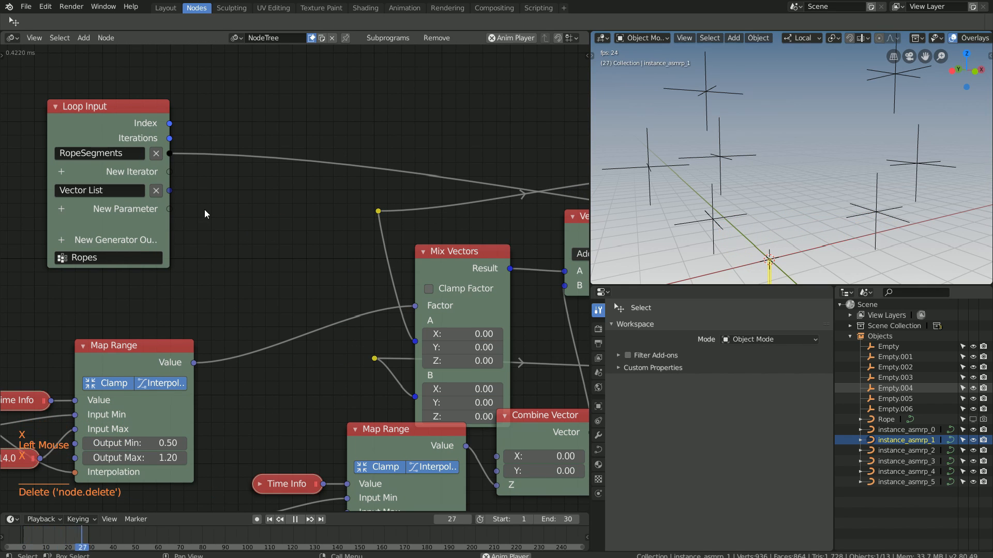
Add a Get List Element node beside the Loop Input and place a duplicate of it below.
key(shift+a)
mouse_move(176, 130)
click(271, 168)
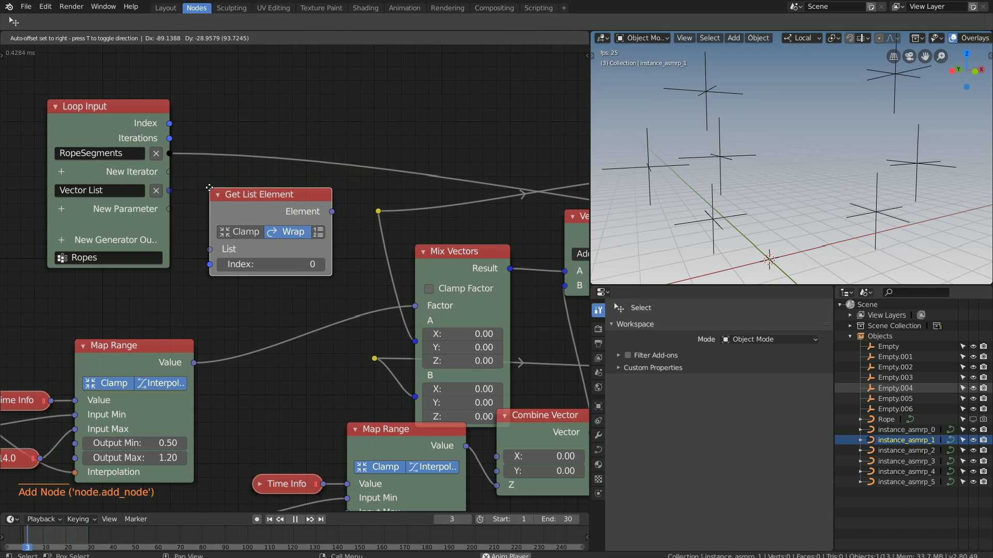
click(210, 188)
key(shift+d)
click(278, 388)
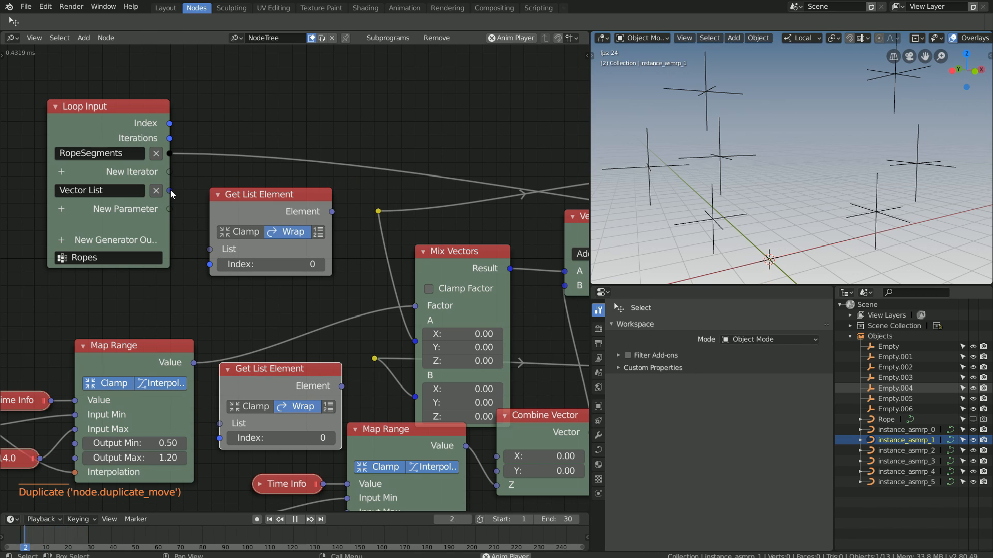
Link Loop Input's Vector List through both Get List Element nodes to the two reroutes, setting the lower node's index to 1.
drag(169, 191, 210, 250)
drag(221, 423, 220, 423)
drag(283, 381, 288, 332)
drag(346, 336, 375, 359)
drag(332, 211, 378, 211)
drag(263, 205, 282, 205)
click(336, 389)
drag(298, 330, 309, 323)
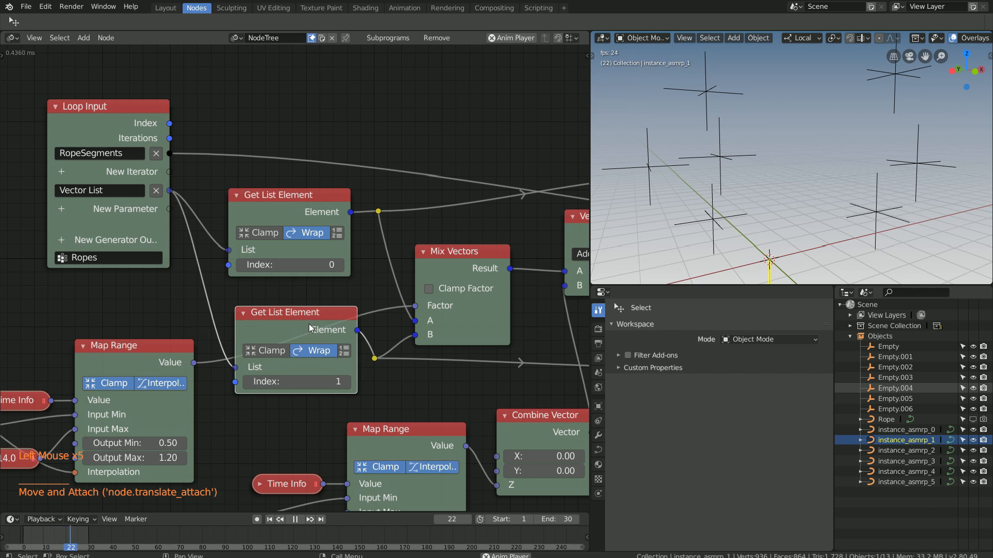
Link Loop Input's Index to both Get List Element index inputs and tidy the Index and Vector List links with reroutes.
middle_drag(286, 292, 394, 307)
drag(250, 128, 207, 134)
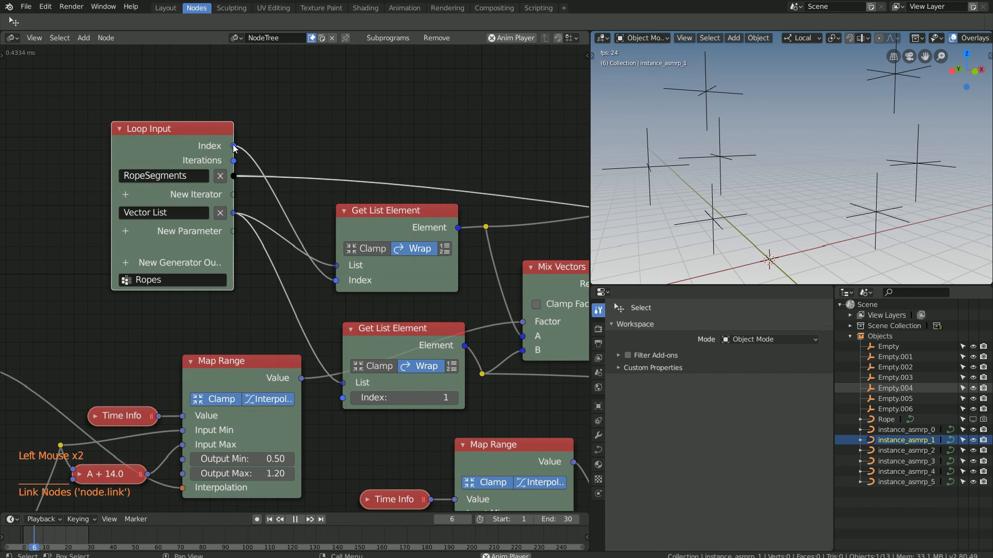
key(g)
shift+right_drag(263, 258, 264, 215)
click(315, 258)
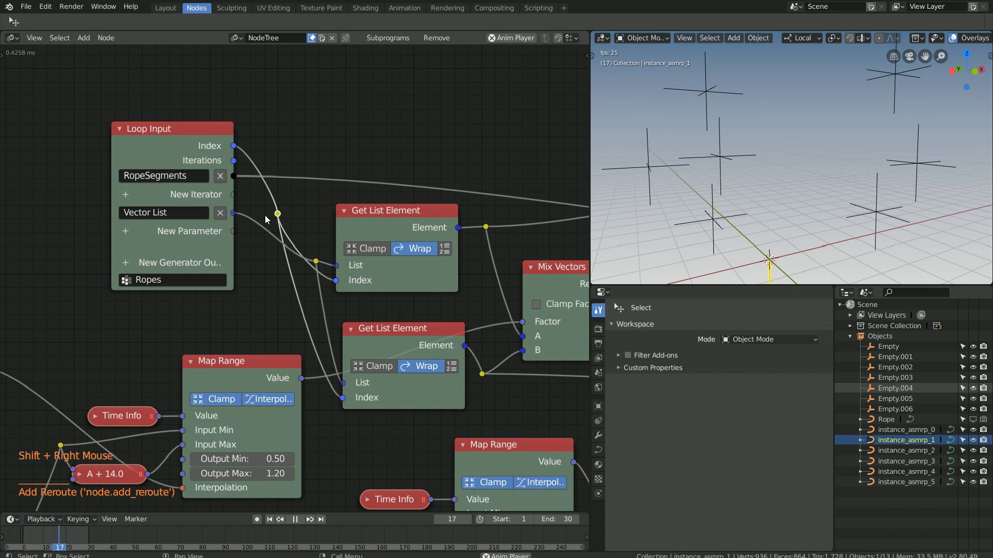
key(g)
click(250, 290)
Insert a collapsed Math node adding 1.0 to the Index link feeding the lower Get List Element node.
middle_drag(249, 289, 316, 235)
drag(234, 95, 131, 111)
key(shift+a)
click(176, 418)
key(shift+d)
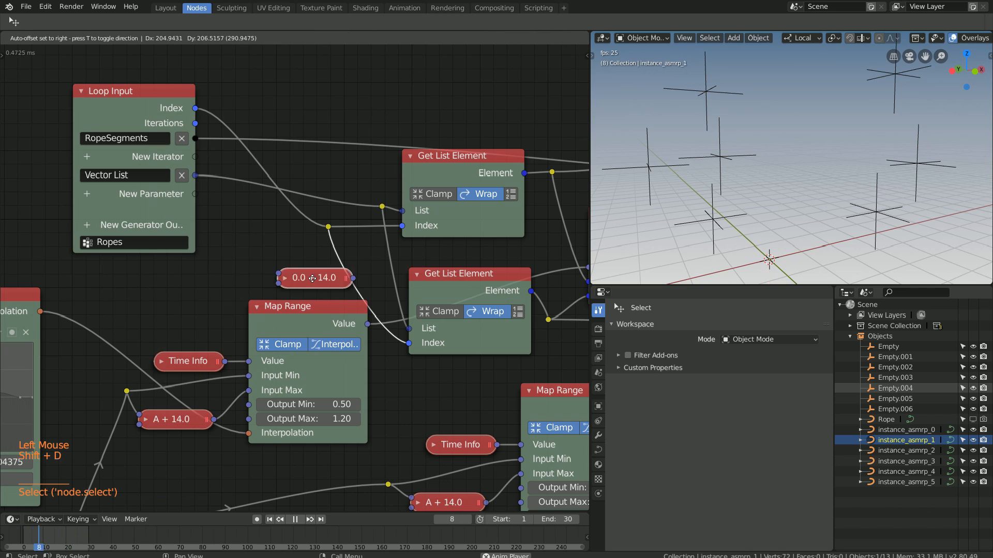
click(345, 275)
click(397, 270)
click(396, 268)
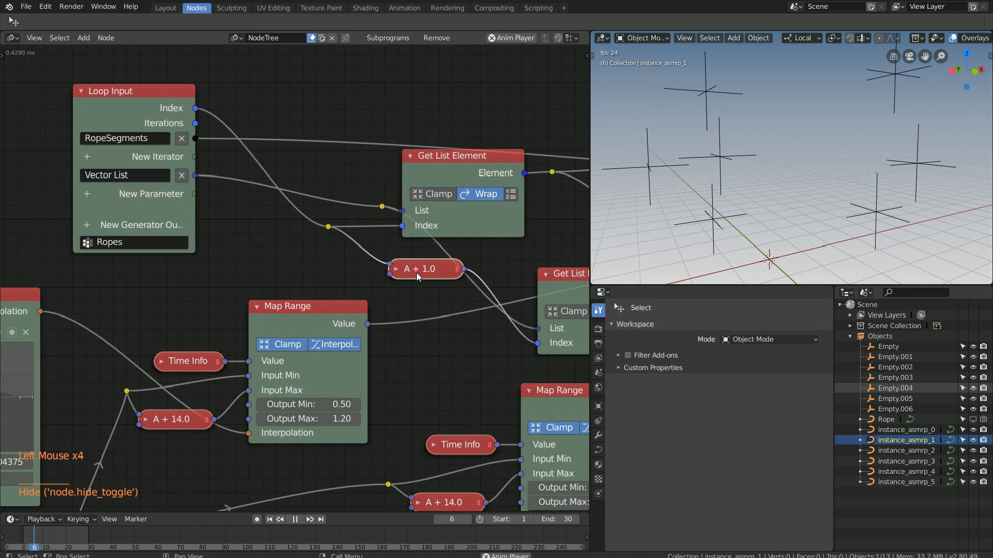
Position the second Get List Element node beneath the first and space out the reroutes before Mix Vectors.
key(g)
click(556, 279)
key(g)
middle_drag(517, 289, 286, 287)
click(435, 300)
scroll(375, 299, down, 3)
shift+middle_drag(468, 305, 290, 348)
click(235, 349)
click(135, 228)
key(g)
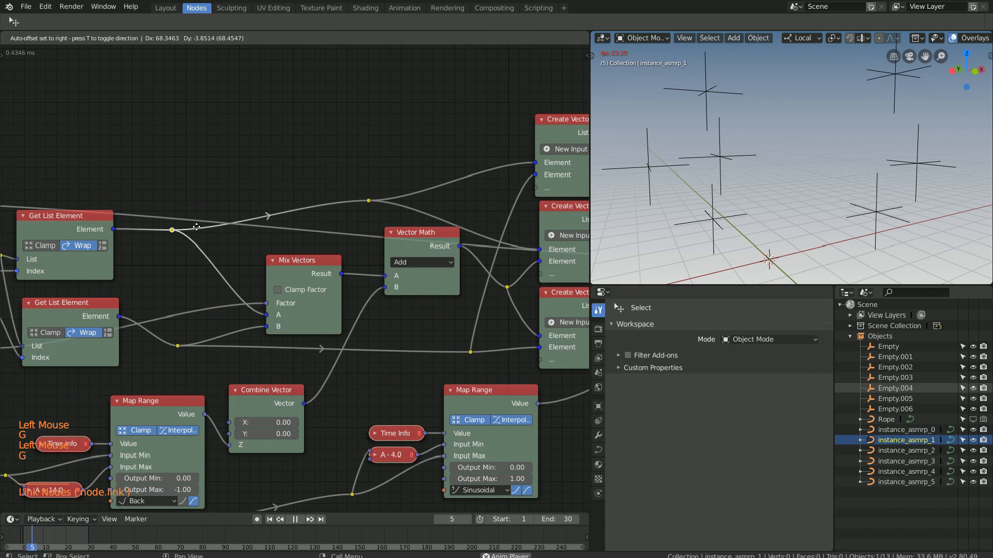
click(237, 223)
middle_drag(237, 223, 316, 212)
drag(150, 215, 161, 215)
Link the Object Transforms node's Locations to Invoke Subprogram's Vector List and move the Invoke Subprogram node lower.
middle_drag(137, 337, 371, 339)
key(Tab)
key(Tab)
scroll(368, 399, up, 20)
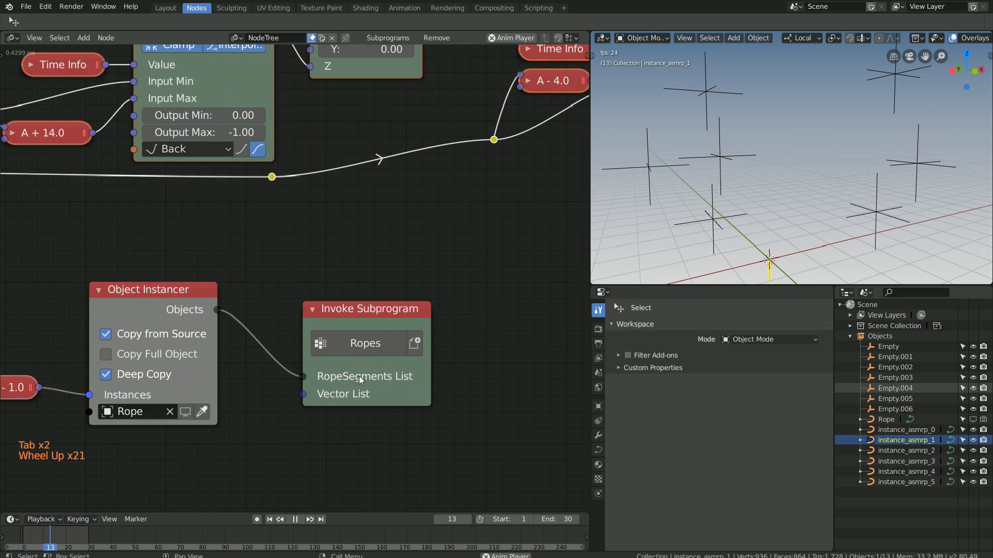
middle_drag(359, 377, 399, 335)
scroll(181, 311, down, 3)
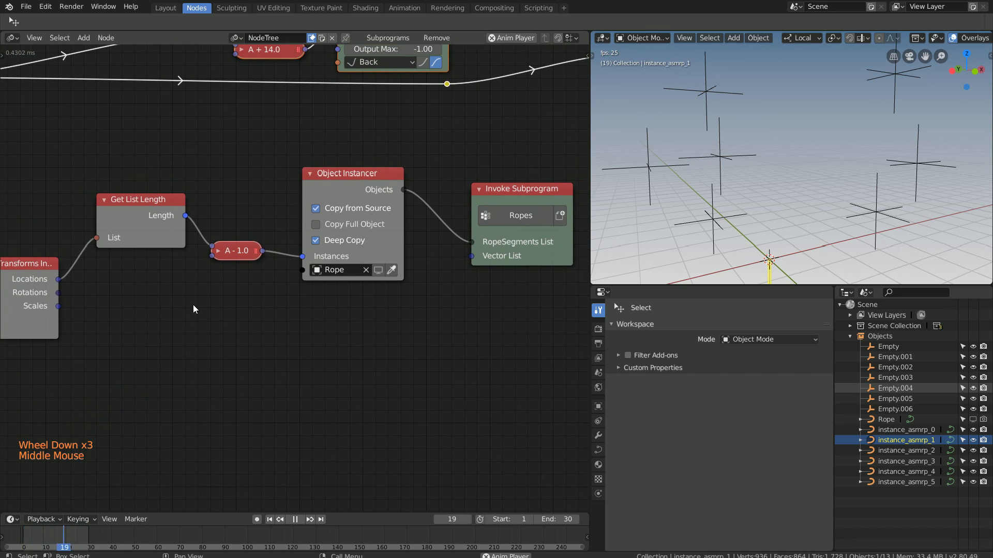
drag(468, 265, 471, 257)
click(510, 190)
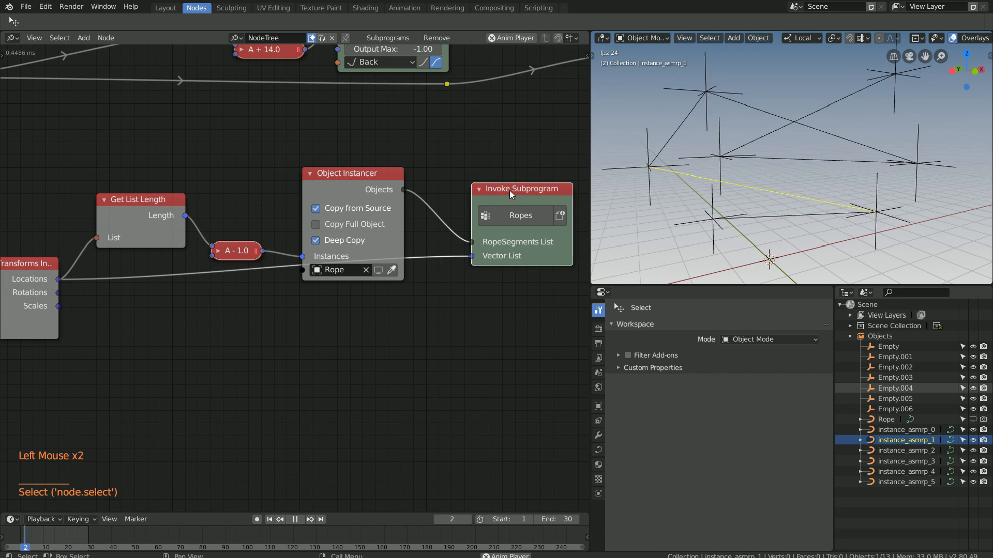
key(g)
click(487, 257)
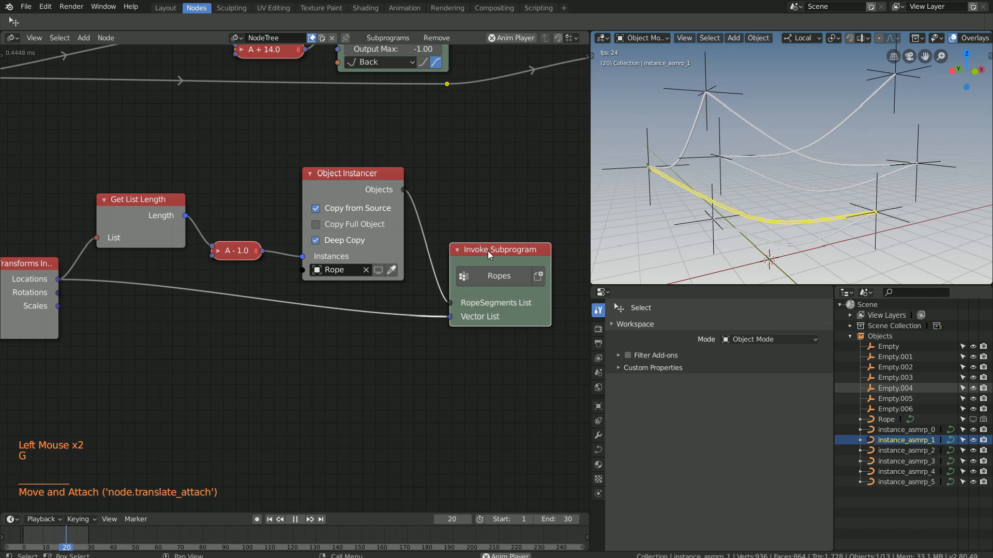
Select all objects in the 3D viewport.
key(a)
key(a)
key(a)
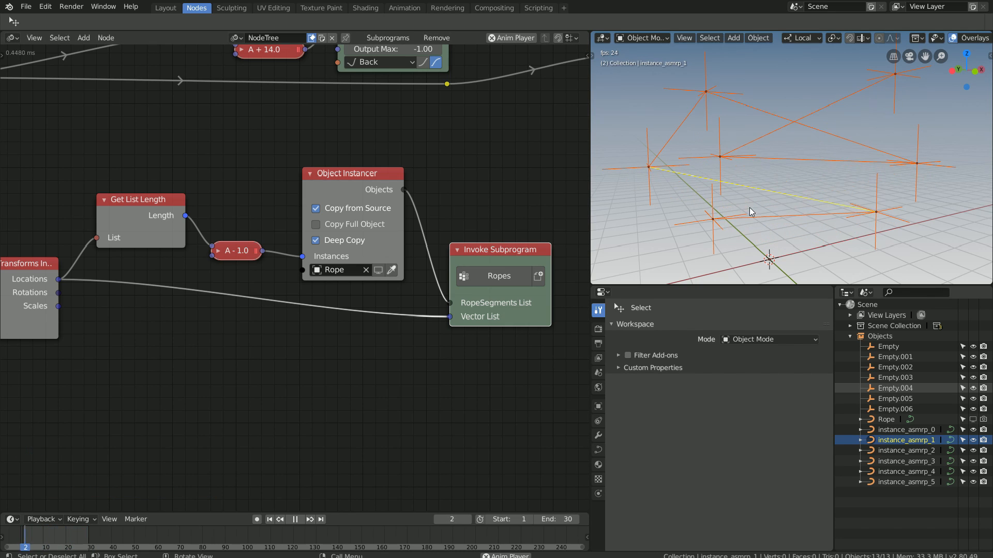
Move the Loop Input node farther away from the Get List Element nodes to free space before the rope network.
scroll(315, 249, down, 5)
middle_drag(201, 249, 406, 364)
scroll(187, 259, up, 6)
drag(192, 262, 104, 275)
middle_drag(232, 270, 309, 360)
scroll(309, 360, down, 7)
click(389, 91)
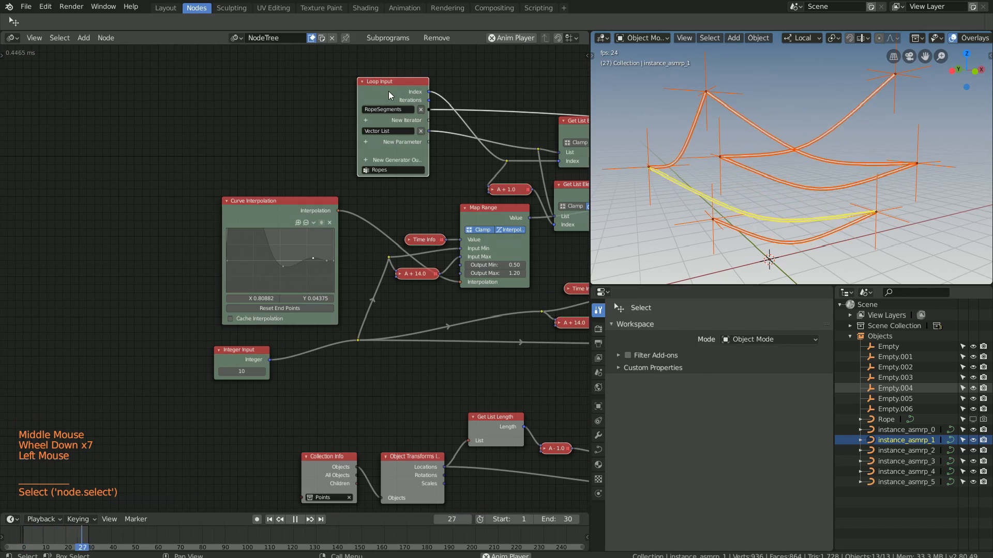
key(g)
click(190, 111)
Collapse the Curve Interpolation node beside the first Map Range and move the Integer Input node away from its reroute.
click(231, 199)
scroll(256, 200, up, 3)
drag(248, 391, 206, 351)
scroll(252, 352, up, 1)
Duplicate the A + 14.0 Math node onto the Integer Input link and set its operation to Multiply.
key(shift+a)
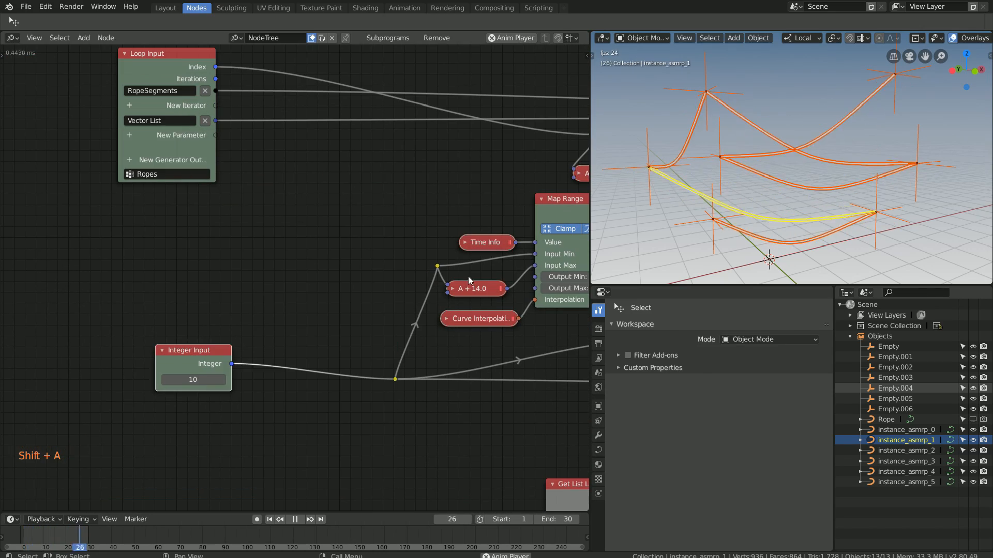
click(468, 284)
key(shift+d)
click(290, 368)
click(282, 370)
click(296, 422)
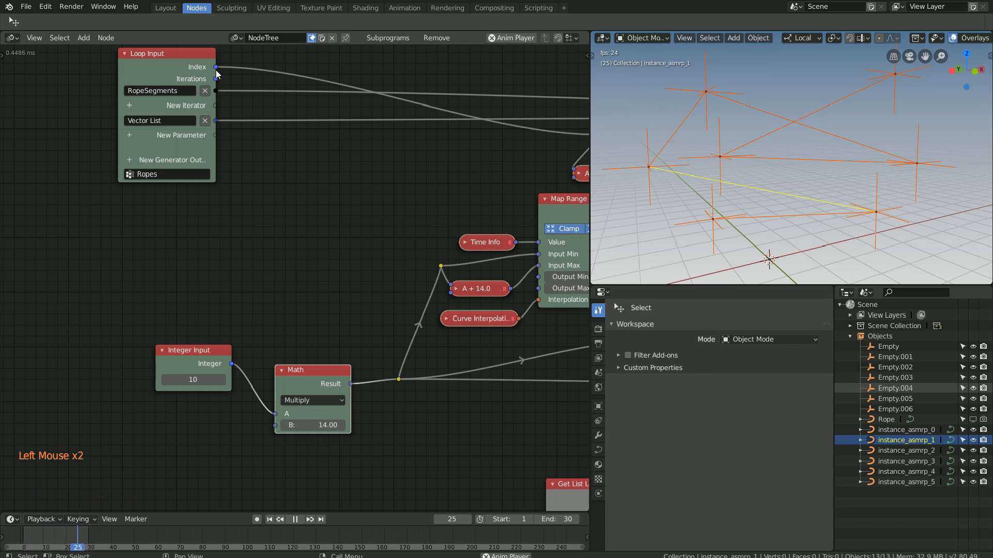
Link Loop Input's Index to the Multiply node's B input and reposition the Integer Input and Loop Input nodes.
drag(215, 67, 275, 425)
drag(184, 361, 178, 389)
drag(176, 83, 170, 172)
Insert a duplicated Math node set to Add 1.0 between Index and the Multiply node's B input, then collapse it.
click(304, 374)
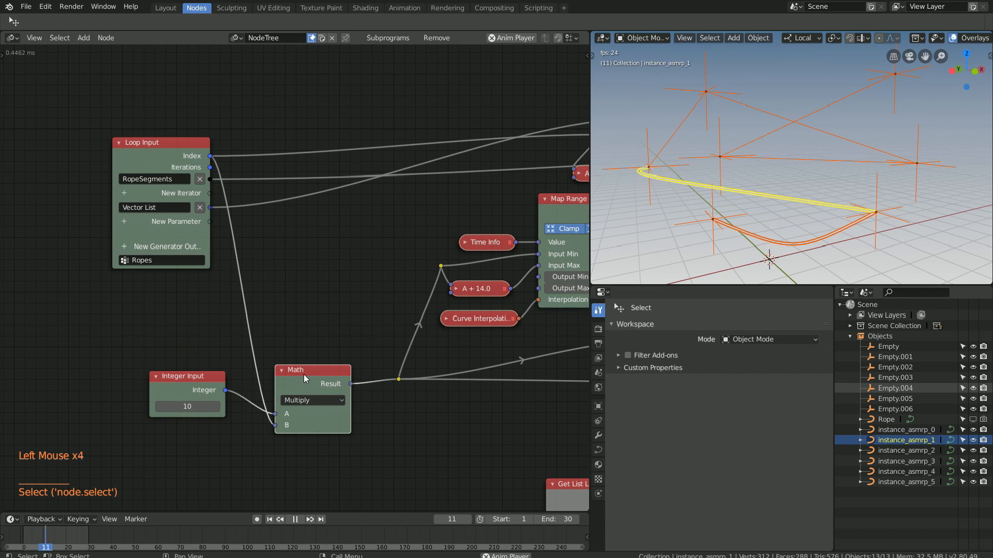
key(shift+d)
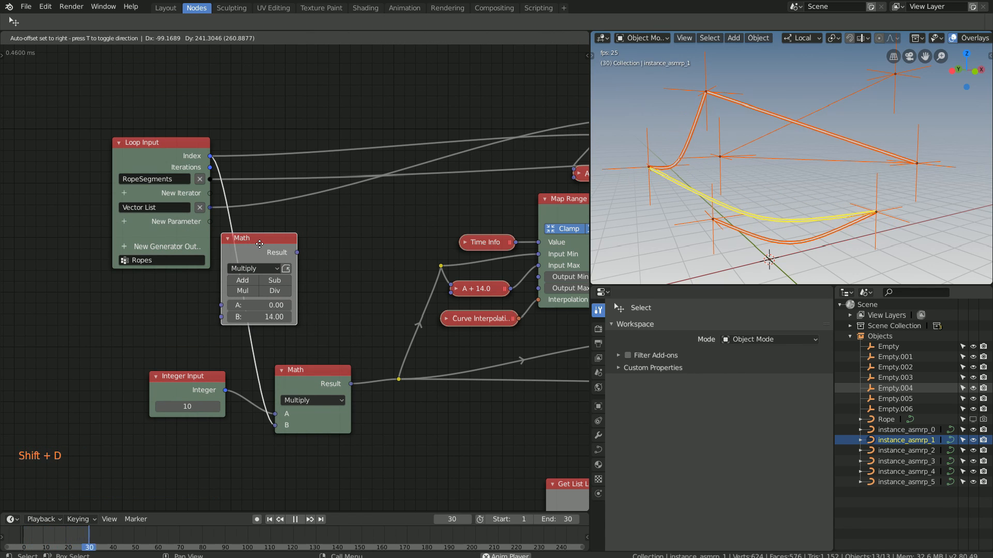
click(260, 249)
click(280, 278)
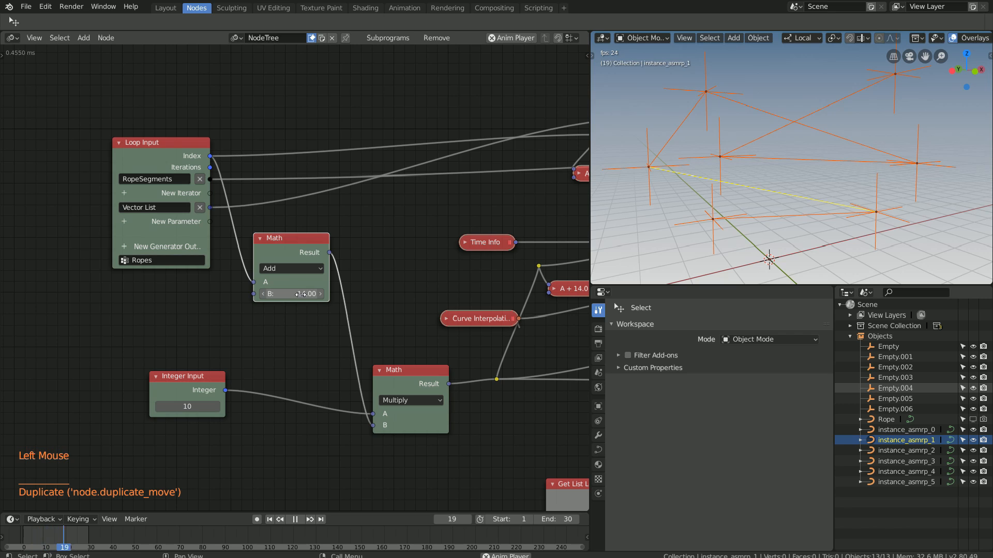
click(302, 294)
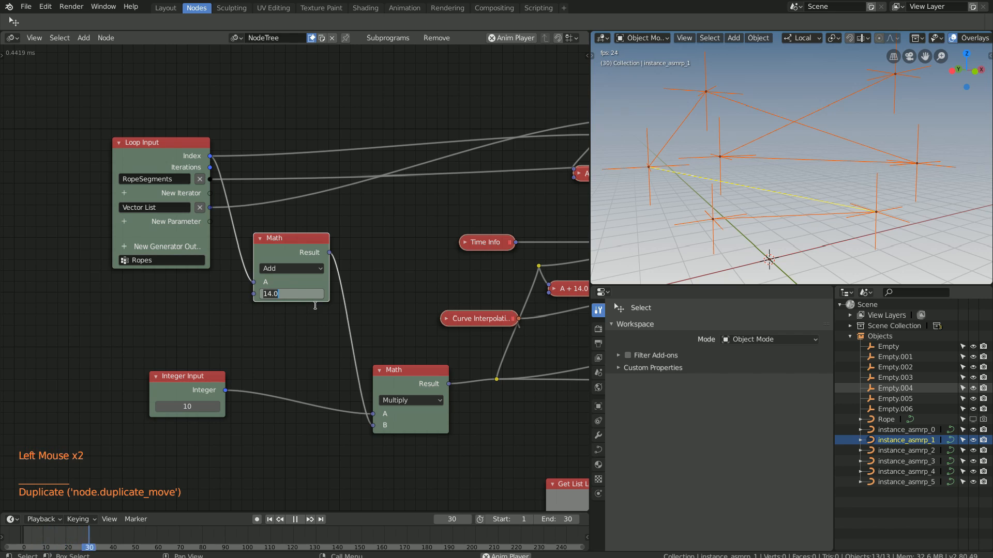
click(260, 238)
click(269, 238)
key(g)
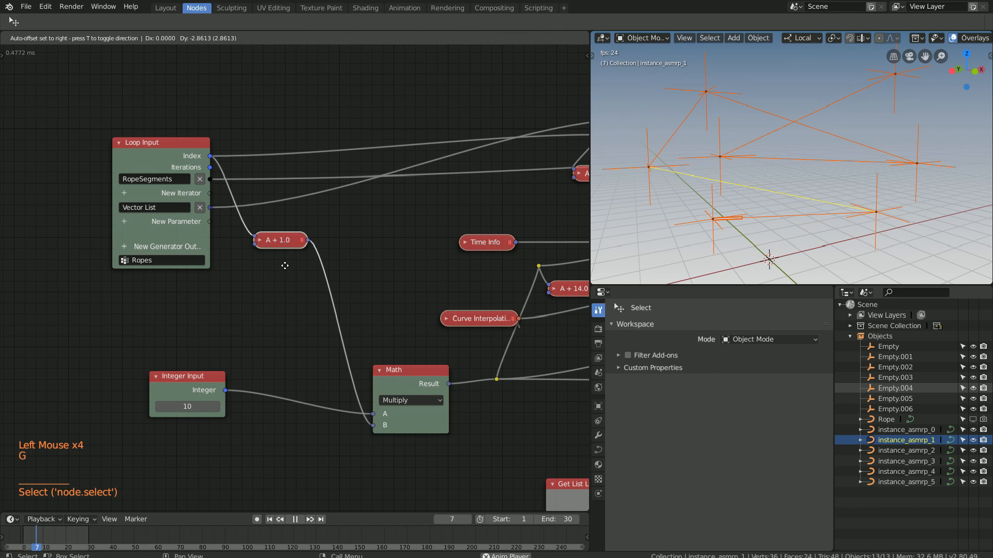
click(321, 433)
Extend the animation's end frame to 172.
scroll(220, 263, down, 5)
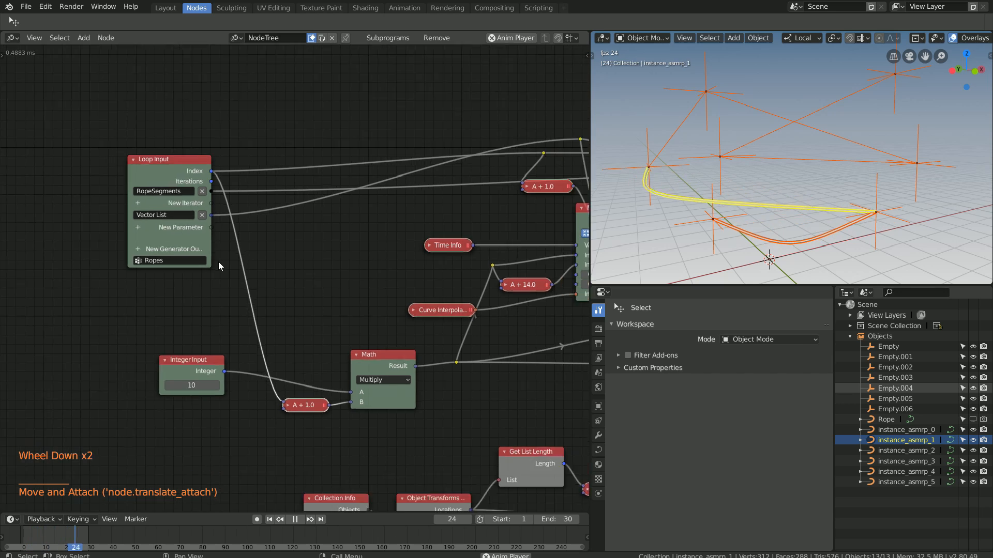
middle_drag(221, 262, 1, 237)
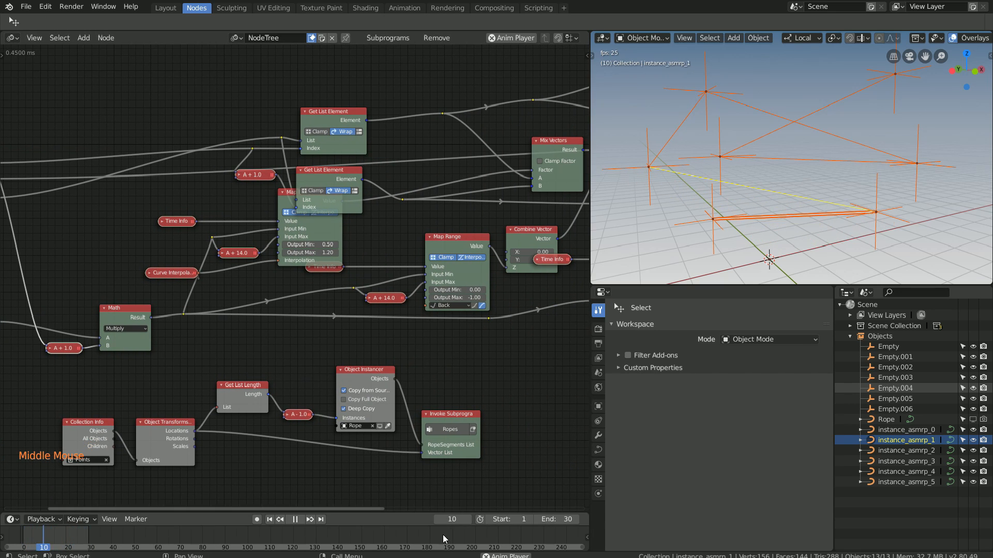
drag(556, 519, 643, 467)
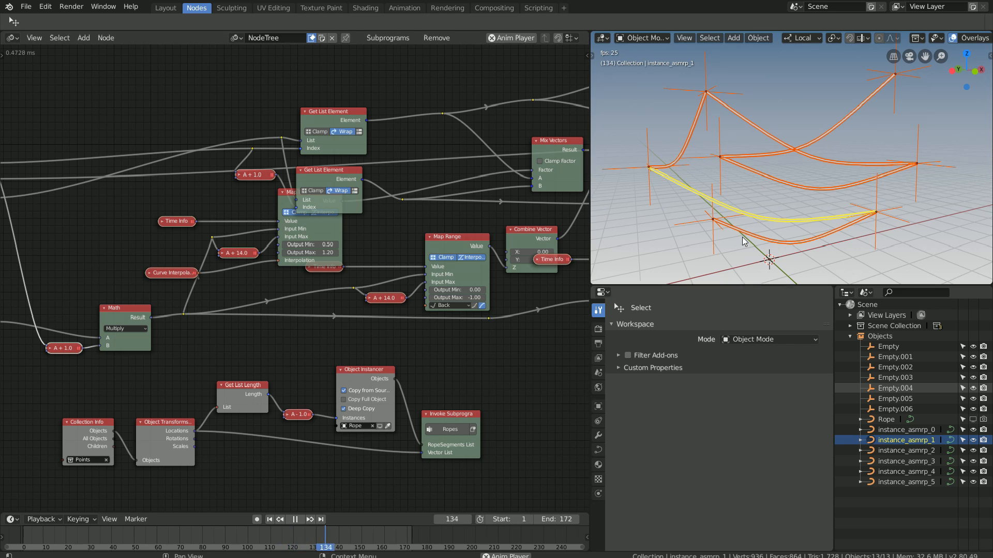
Add a Suzanne monkey mesh to the scene and scale it up.
key(shift+a)
mouse_move(687, 190)
click(760, 285)
key(s)
click(810, 135)
scroll(811, 135, down, 7)
shift+middle_drag(811, 134, 811, 111)
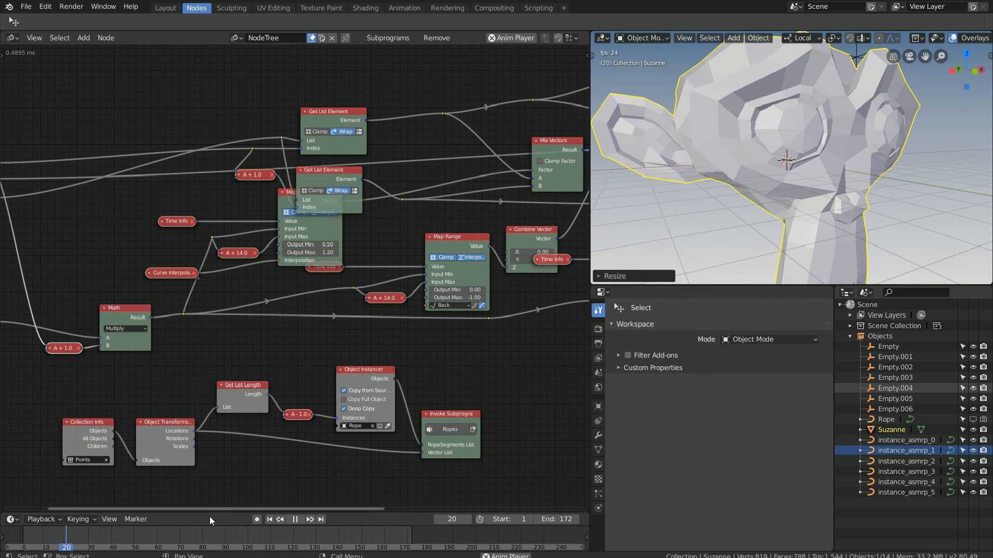
Add a Mesh Object Input node below Collection Info and set its source object to Suzanne.
middle_drag(80, 504, 96, 360)
scroll(93, 367, up, 3)
key(shift+a)
mouse_move(93, 383)
click(154, 210)
click(80, 328)
scroll(89, 380, up, 3)
click(118, 383)
text(Suzanne)
key(Return)
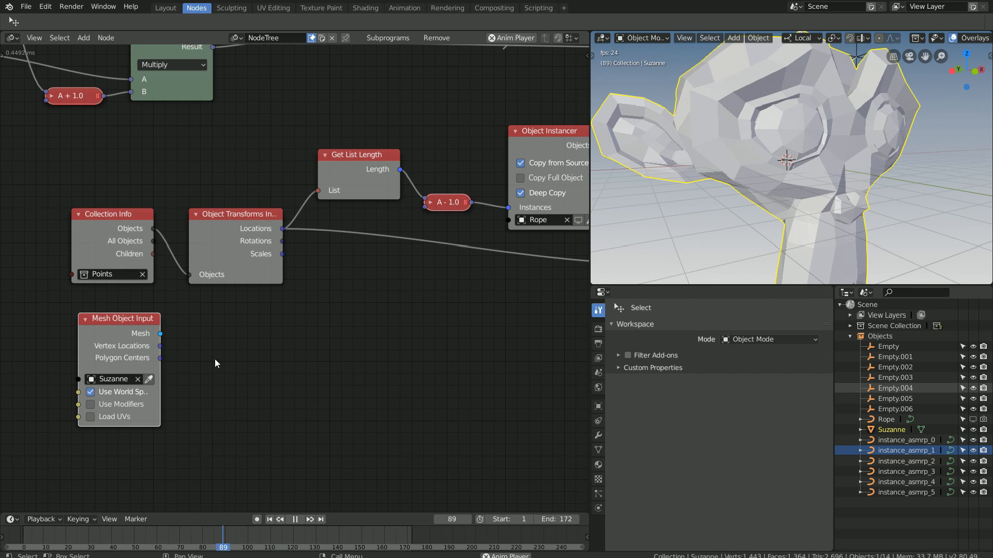
Add a Shuffle List node and link the Mesh Object Input's Vertex Locations to its List input.
key(shift+a)
mouse_move(222, 329)
click(296, 207)
click(195, 314)
drag(160, 346, 197, 366)
Reroute the two Locations links through one point and feed it from Shuffle List's Shuffled List output.
middle_drag(299, 220, 219, 257)
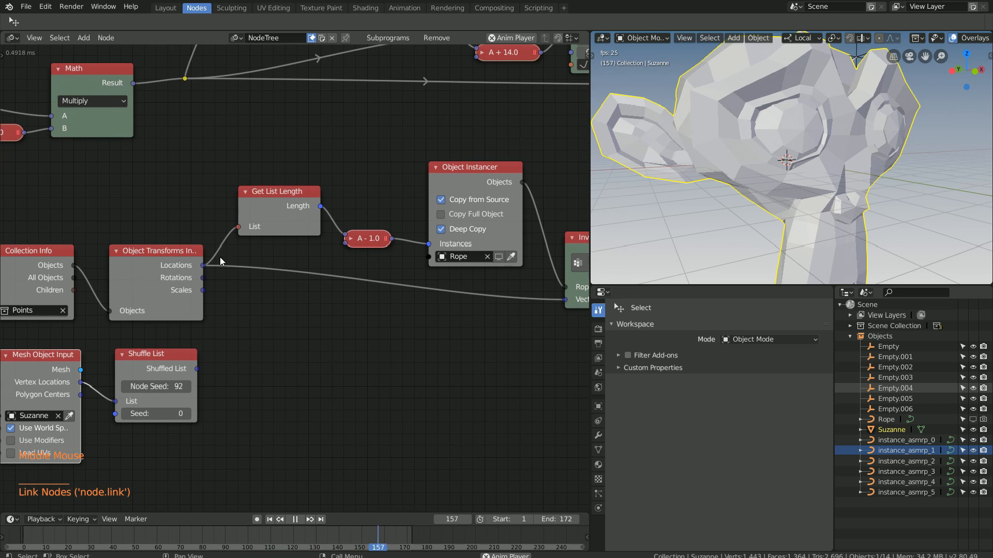
shift+right_drag(217, 240, 248, 270)
drag(197, 369, 231, 253)
Hide Suzanne, turn off the viewport overlays and change the viewport background to plain dark grey to inspect the ropes.
key(h)
click(952, 38)
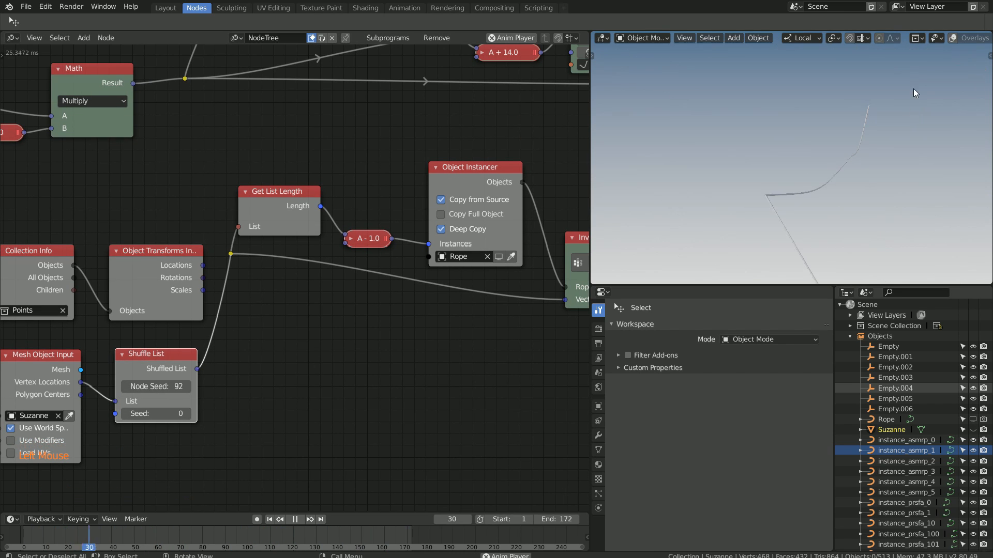
scroll(935, 38, down, 5)
click(970, 38)
click(919, 189)
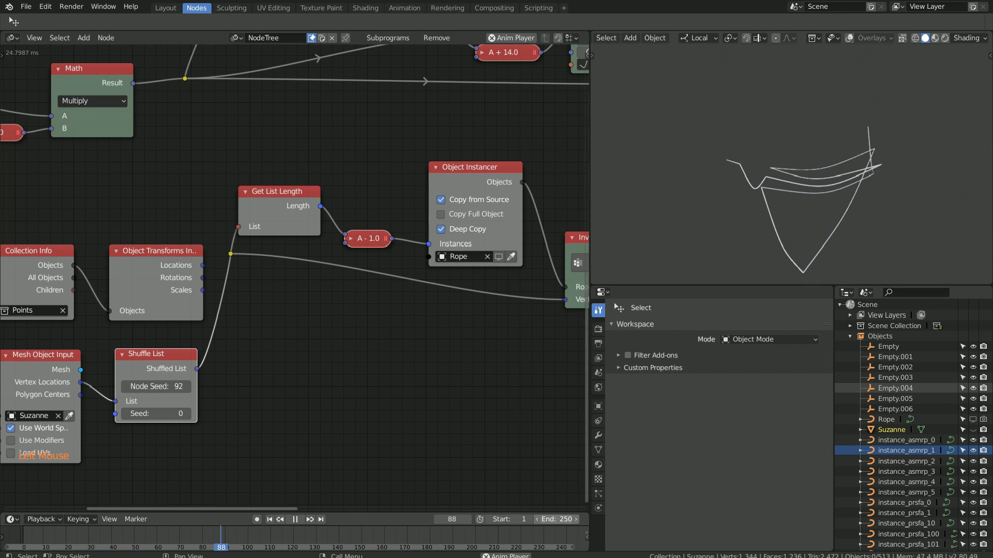
middle_drag(637, 174, 751, 242)
scroll(857, 156, up, 4)
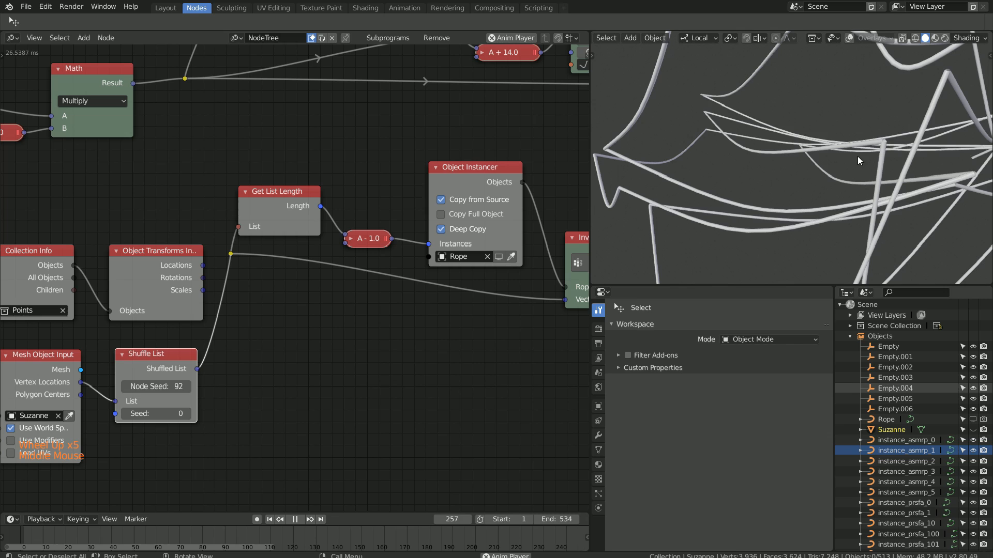
scroll(808, 175, down, 3)
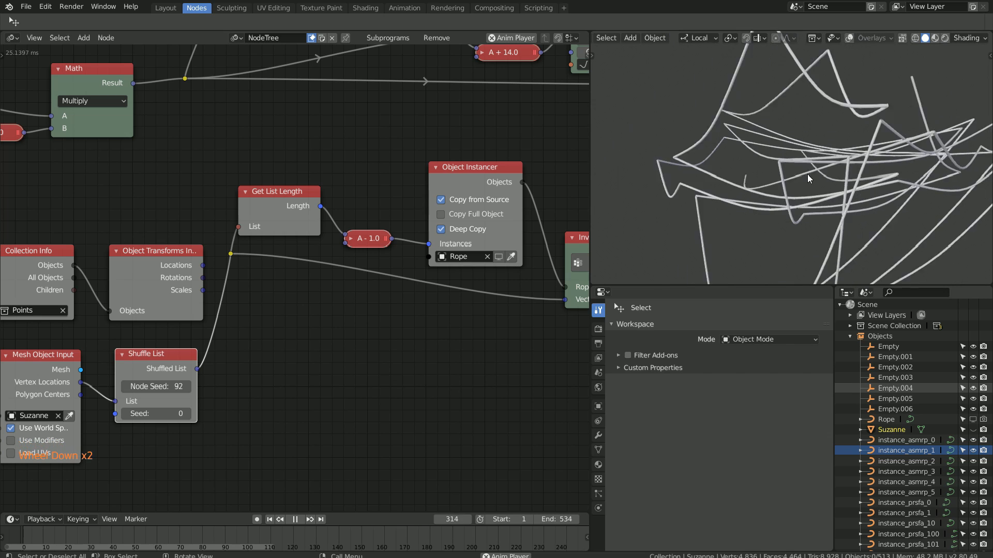
Turn the viewport overlays back on and feed the reroute point from Object Transforms Input's Locations output.
click(849, 38)
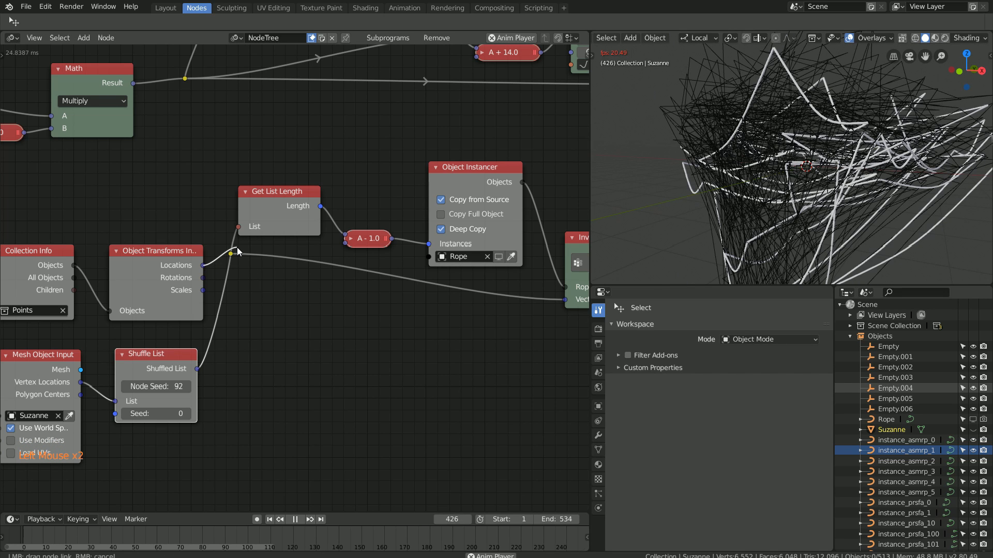
drag(233, 255, 230, 254)
Set the timeline's end frame to 80, view the rope chain between the empties and stop playback.
click(562, 520)
text(80)
key(Return)
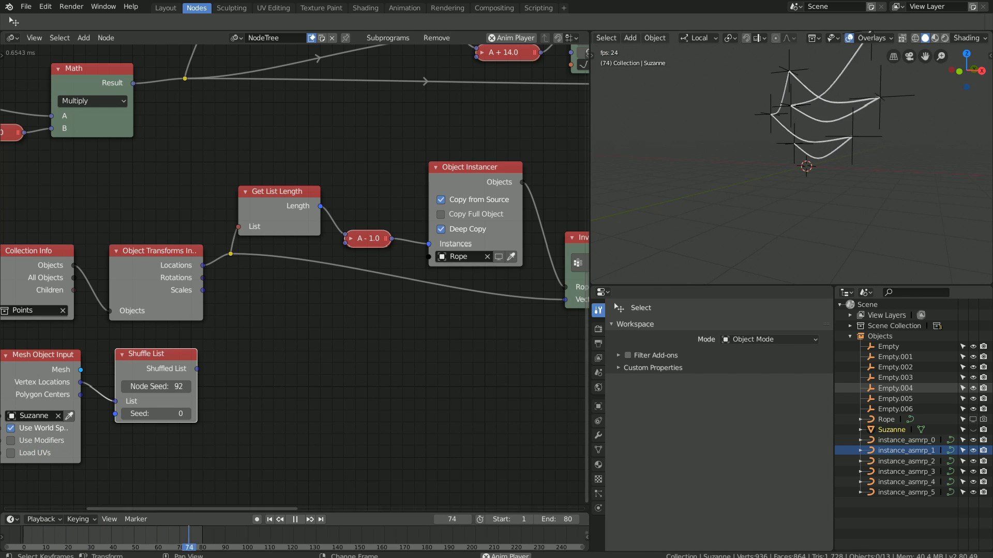
middle_drag(801, 98, 777, 207)
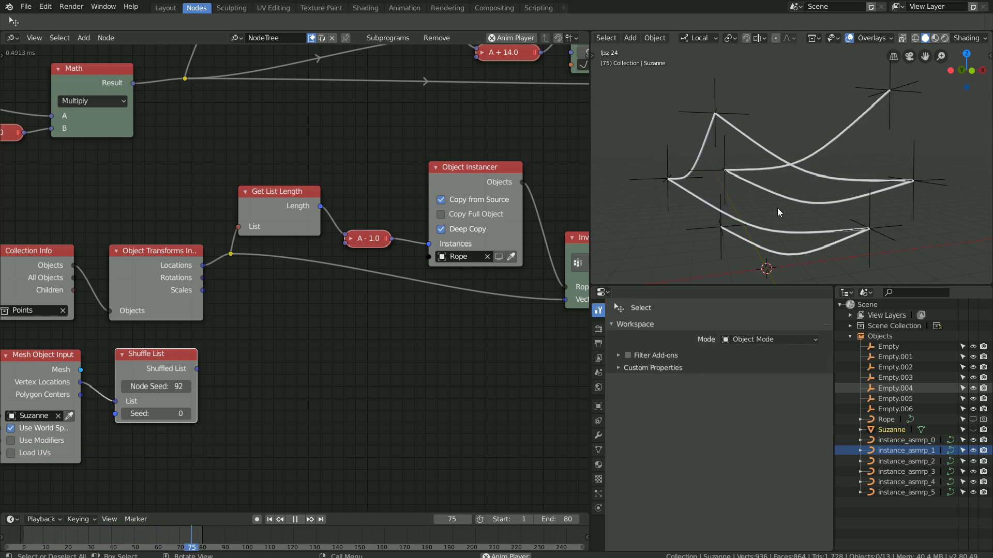
key(space)
scroll(750, 212, up, 5)
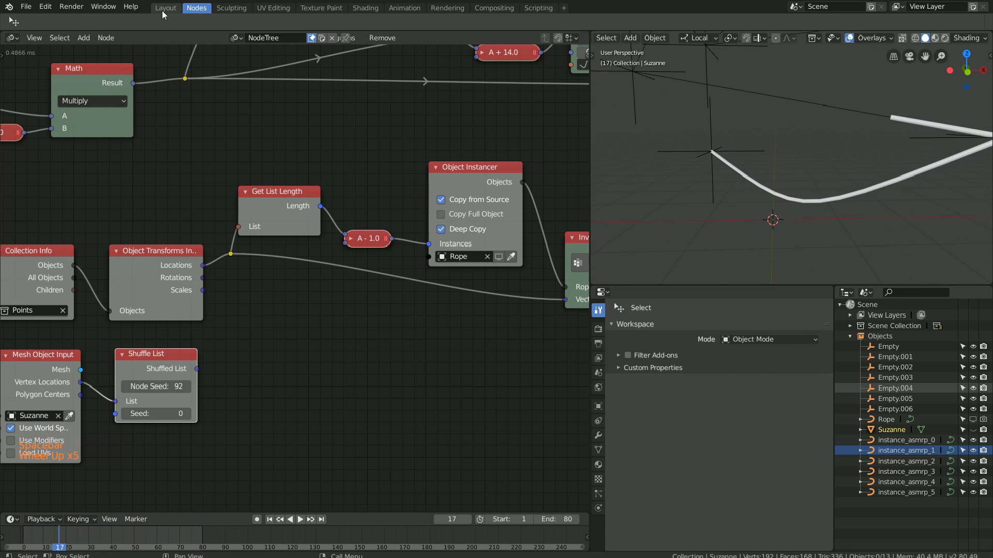
Add a Bezier curve in the Layout workspace and set the handles of its points to Automatic.
click(164, 8)
key(shift+a)
click(410, 355)
key(Tab)
scroll(444, 362, down, 4)
key(v)
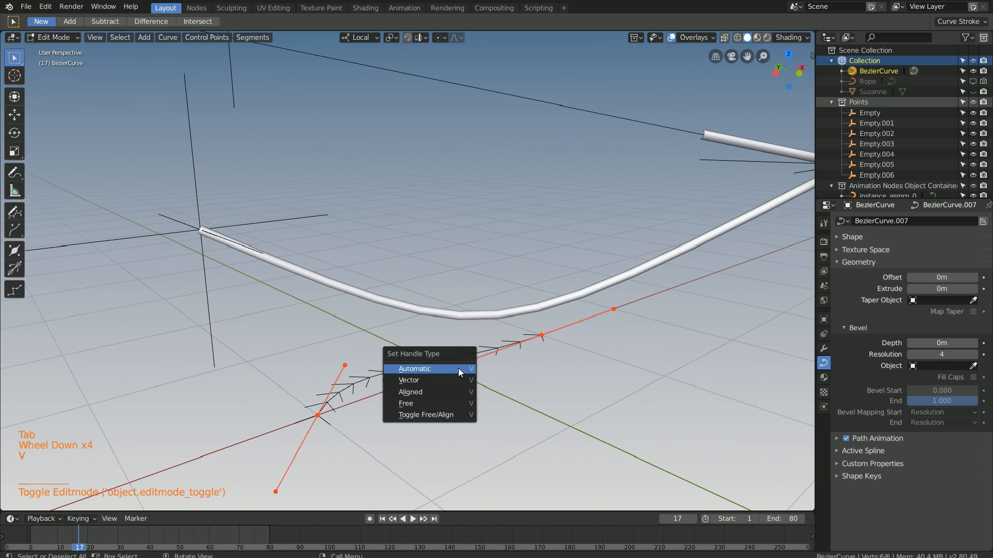
click(459, 370)
Extrude new points from the Bezier curve's end, viewing from different angles to form crossing loops.
click(552, 344)
middle_drag(458, 370, 548, 310)
key(e)
click(362, 254)
middle_drag(362, 254, 488, 289)
key(e)
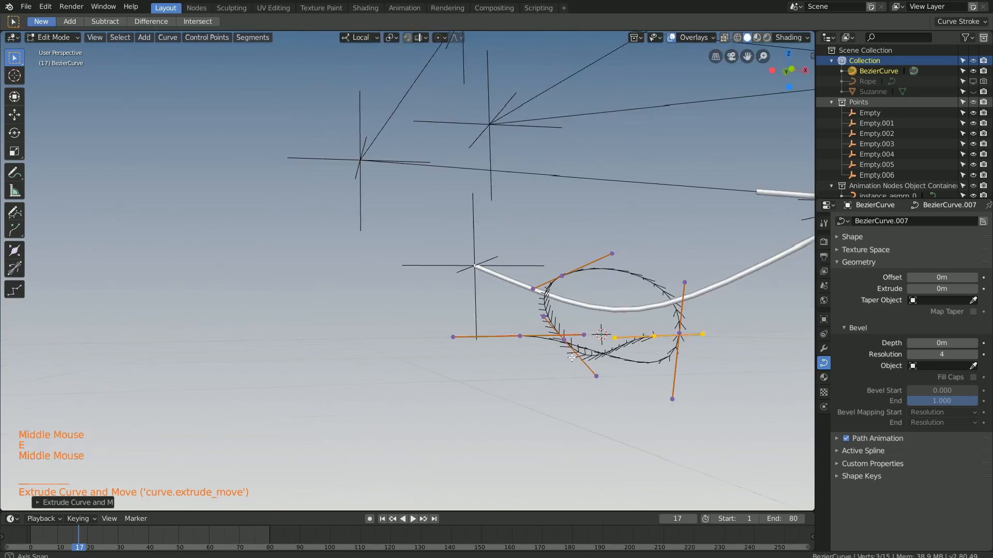
key(e)
click(434, 321)
key(e)
middle_drag(435, 322, 393, 320)
click(413, 352)
key(e)
click(424, 377)
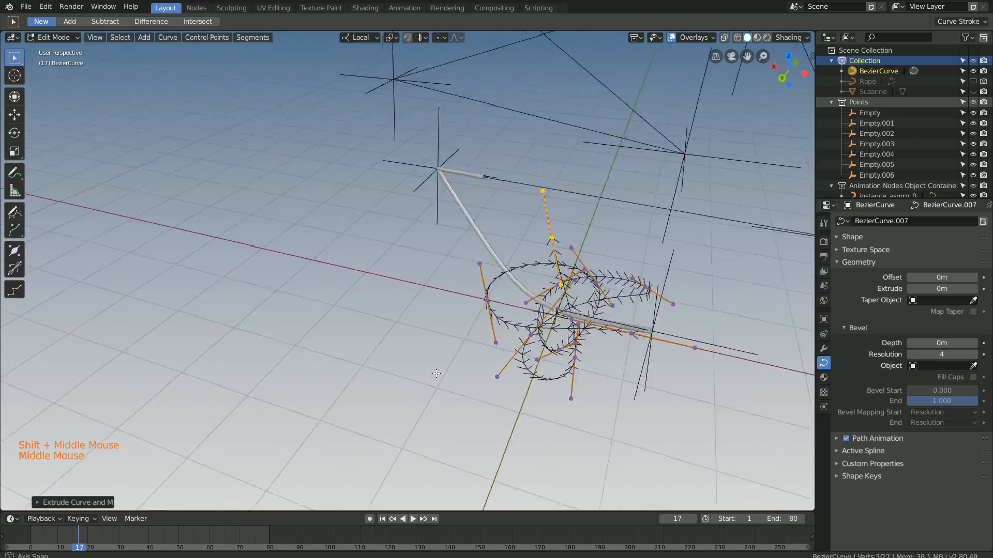
Extrude more points to tangle the curve further and connect its two end points with a segment.
key(e)
click(393, 356)
key(e)
click(517, 206)
key(e)
click(408, 439)
middle_drag(408, 439, 505, 408)
key(e)
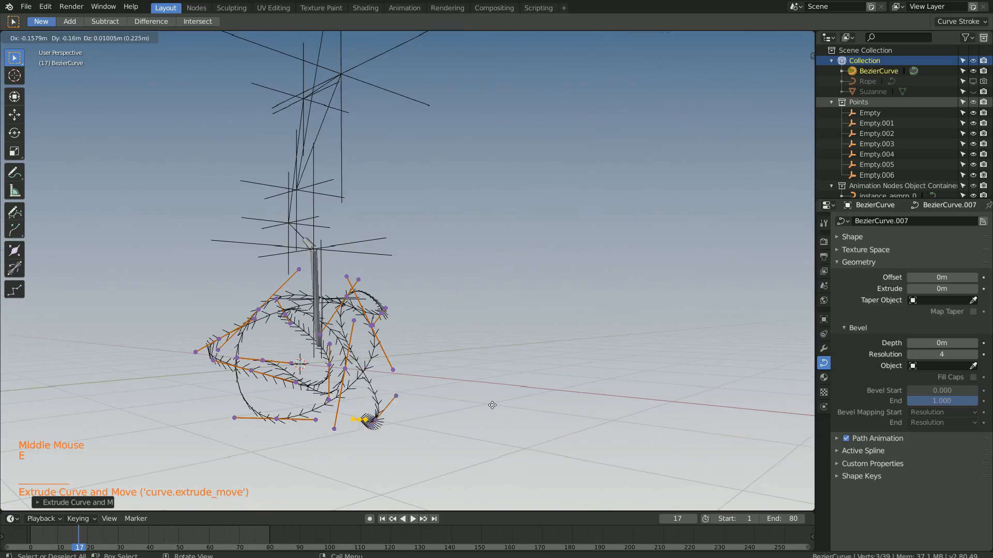
click(492, 405)
shift+click(263, 361)
key(f)
middle_drag(362, 290, 393, 362)
scroll(392, 331, up, 2)
Leave curve editing and set the tangled curve's bevel depth to 0.03 m.
key(Tab)
click(974, 343)
click(974, 343)
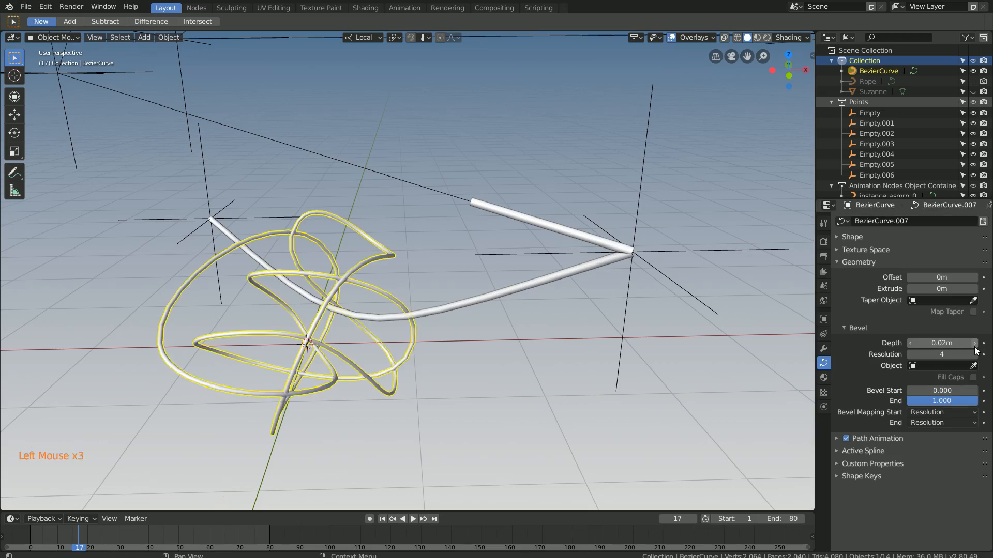
click(974, 344)
middle_drag(568, 320, 512, 331)
Scale all the curve's points down into a compact knot and check it from several views.
key(Tab)
key(a)
key(a)
key(s)
click(362, 316)
scroll(362, 316, up, 11)
middle_drag(362, 315, 449, 333)
scroll(450, 333, down, 3)
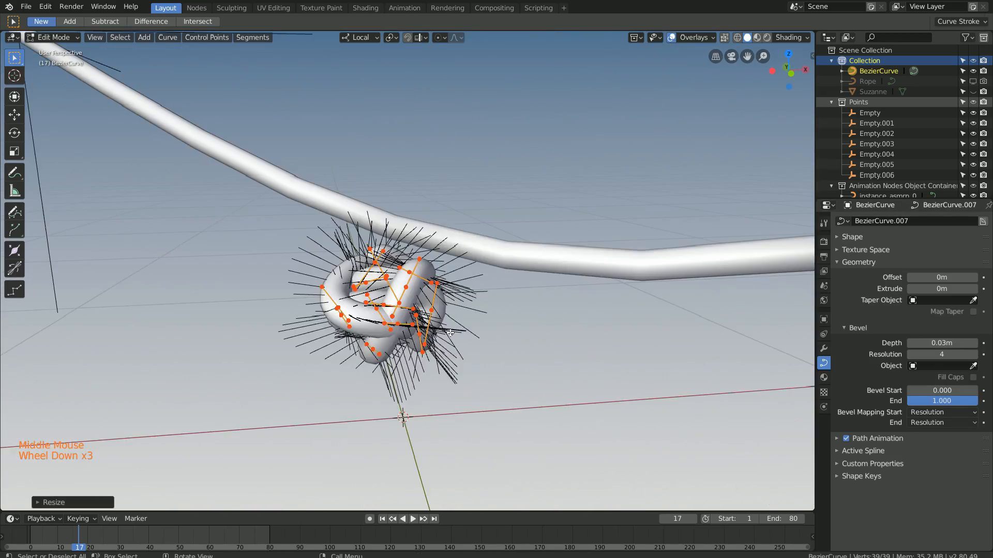
key(KP_3)
key(KP_1)
key(KP_7)
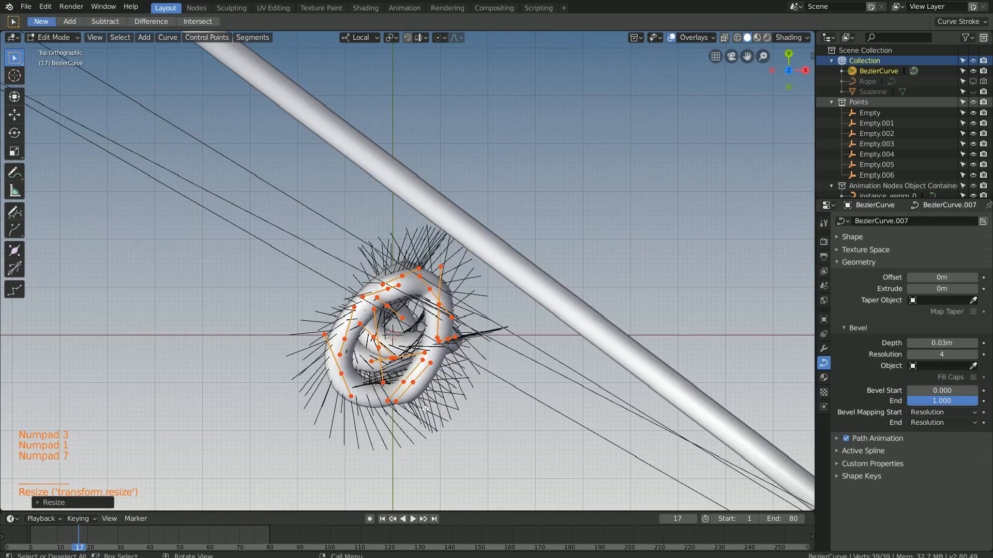
middle_drag(425, 409, 413, 362)
scroll(413, 362, down, 2)
Rename the curve Knot and set its bevel depth to 0.04 m.
key(Tab)
click(874, 69)
Enlarge all of the knot's points and move individual control points to space out its overlapping loops.
key(Tab)
key(s)
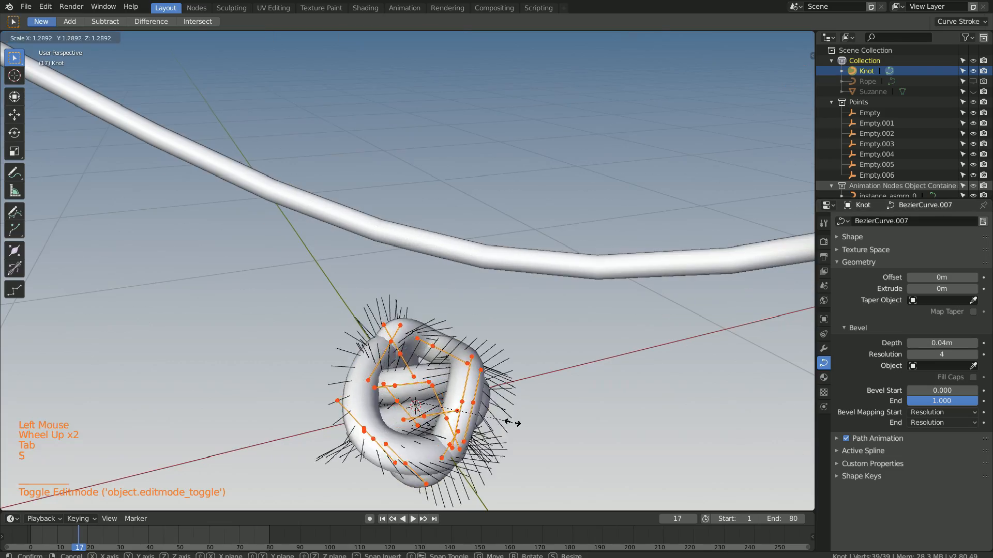
middle_drag(510, 417, 517, 393)
click(458, 381)
key(g)
click(460, 383)
click(377, 362)
middle_drag(460, 383, 357, 351)
key(g)
click(325, 374)
key(g)
click(352, 382)
middle_drag(357, 352, 336, 349)
Reposition further control points on the knot's other side and return to Object Mode.
click(401, 330)
key(g)
click(409, 355)
click(401, 331)
key(g)
shift+click(321, 348)
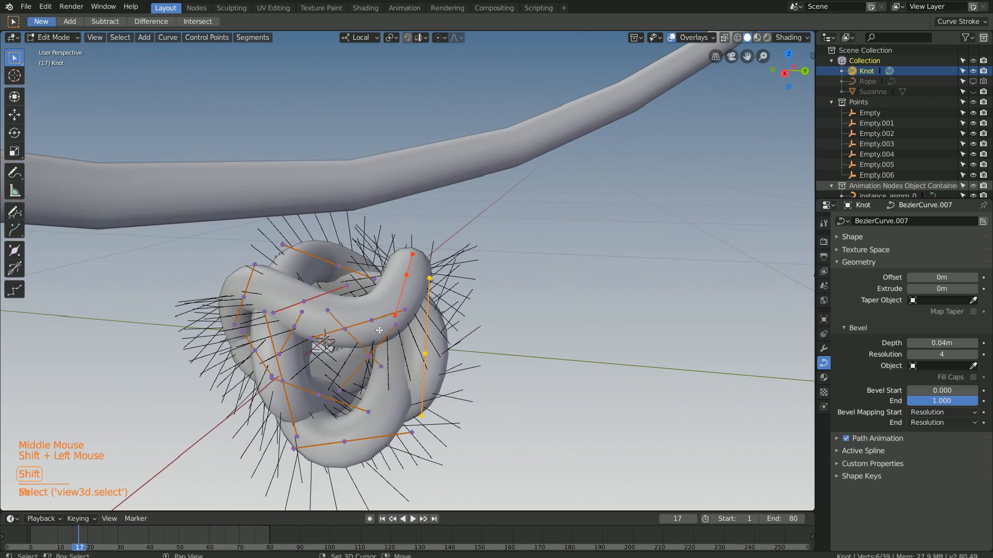
key(g)
key(Tab)
scroll(393, 351, down, 4)
shift+middle_drag(409, 362, 448, 353)
scroll(447, 353, up, 2)
scroll(447, 352, down, 11)
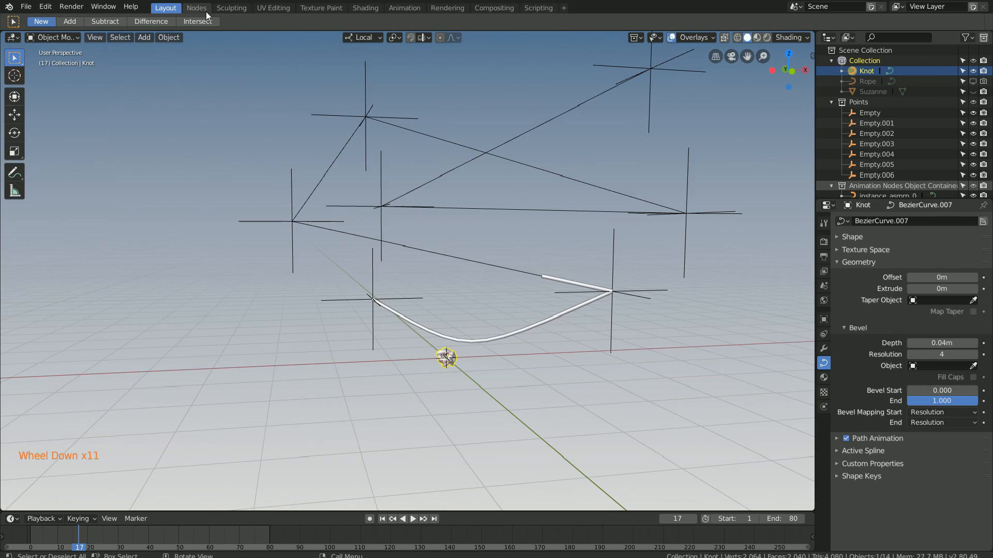
Add a second Object Instancer node with Knot as its source and link Get List Length's Length to its Instances.
click(196, 7)
middle_drag(275, 379, 238, 348)
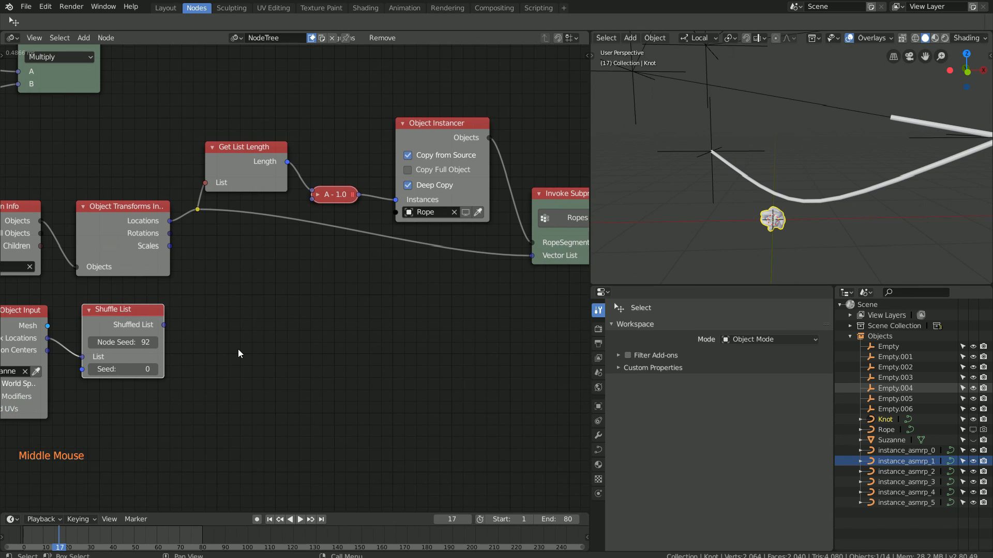
middle_drag(376, 362, 348, 320)
key(shift+a)
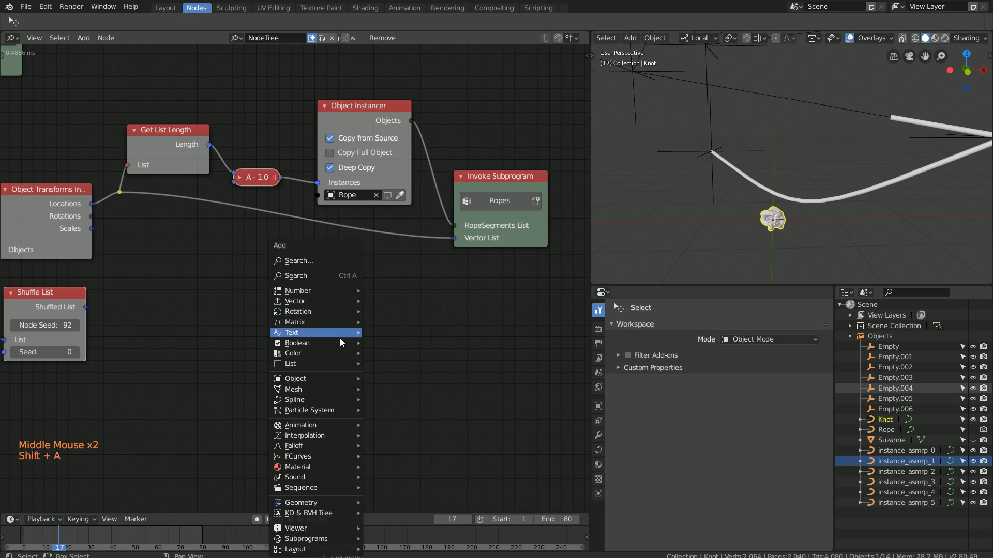
mouse_move(315, 378)
click(392, 379)
click(368, 371)
click(369, 372)
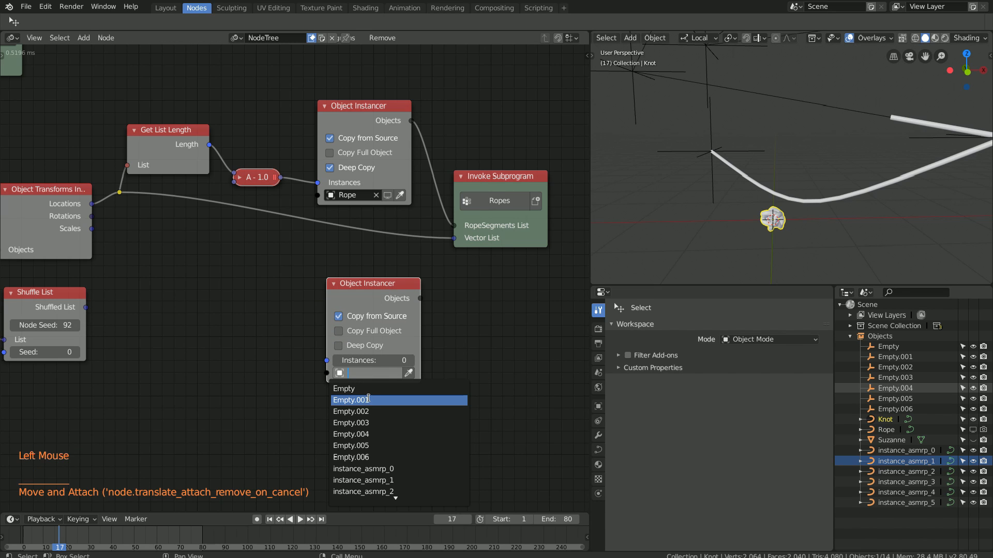
text(kn)
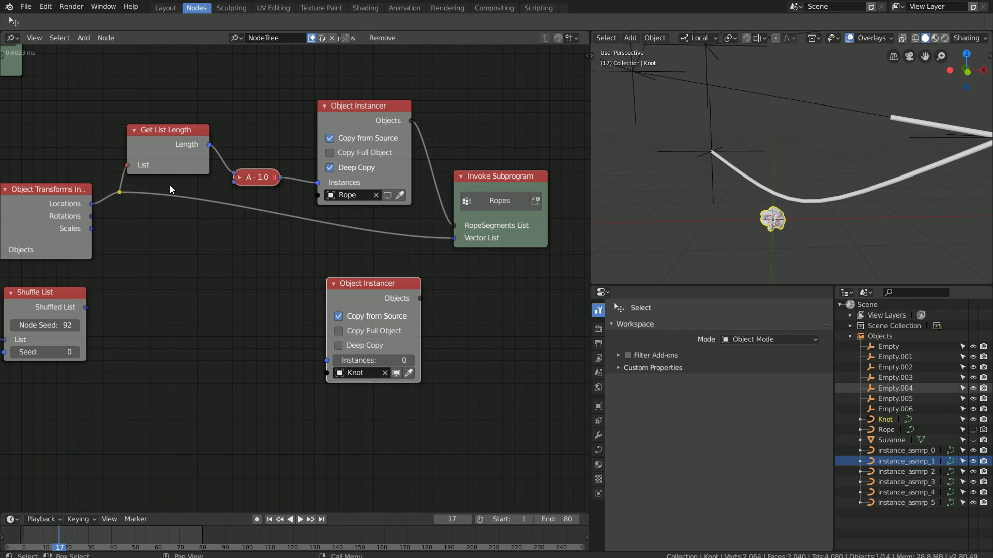
drag(327, 366, 327, 361)
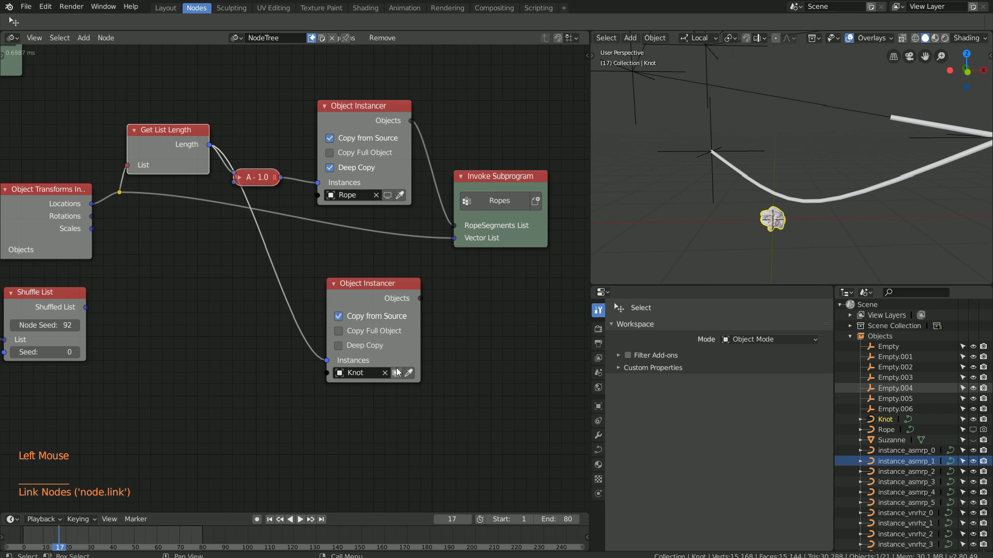
Add an Object Transforms Output node with X, Y and Z location enabled, fed by the Knot instances and the Locations list.
middle_drag(469, 347, 400, 332)
key(shift+a)
mouse_move(390, 333)
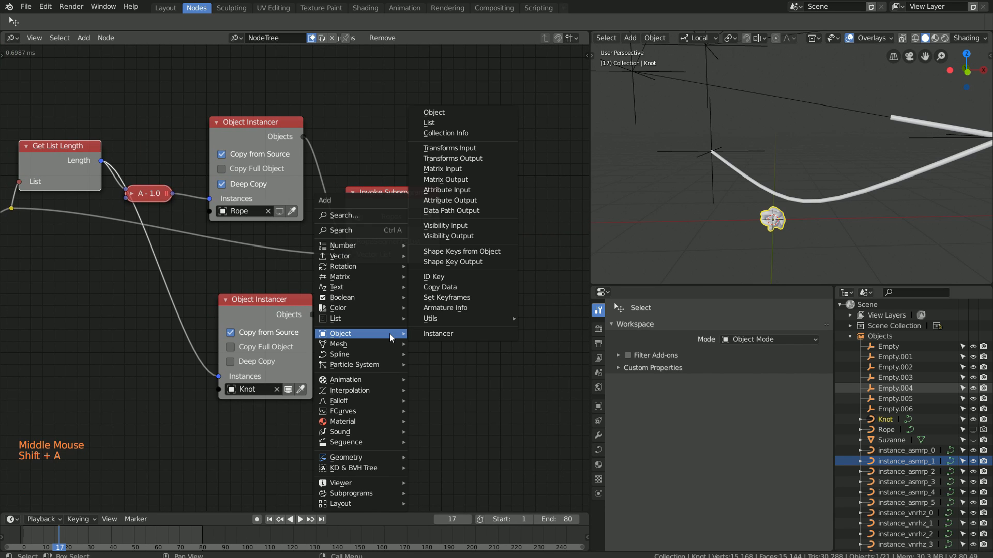
click(453, 158)
click(373, 291)
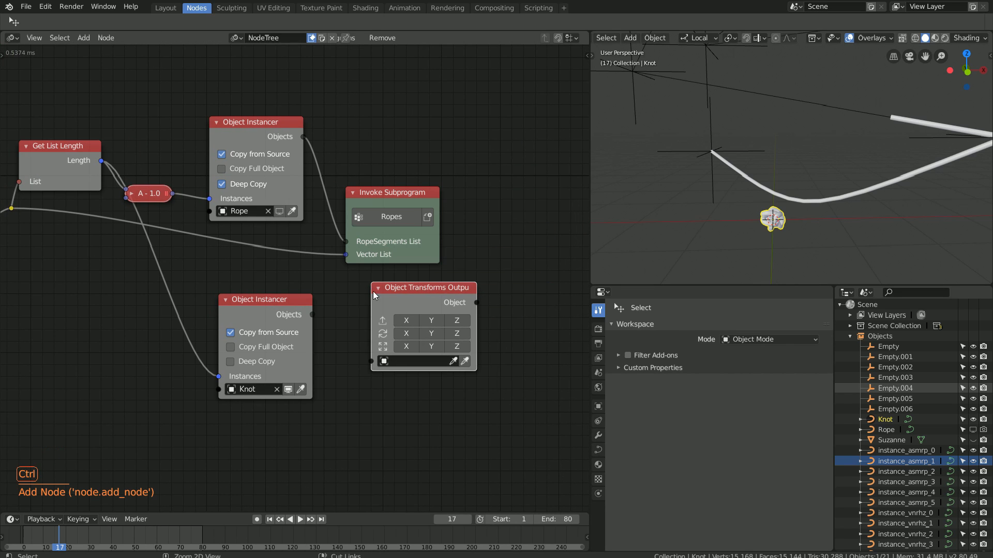
drag(403, 323, 449, 323)
middle_drag(319, 374, 431, 372)
scroll(380, 371, down, 1)
drag(114, 226, 473, 384)
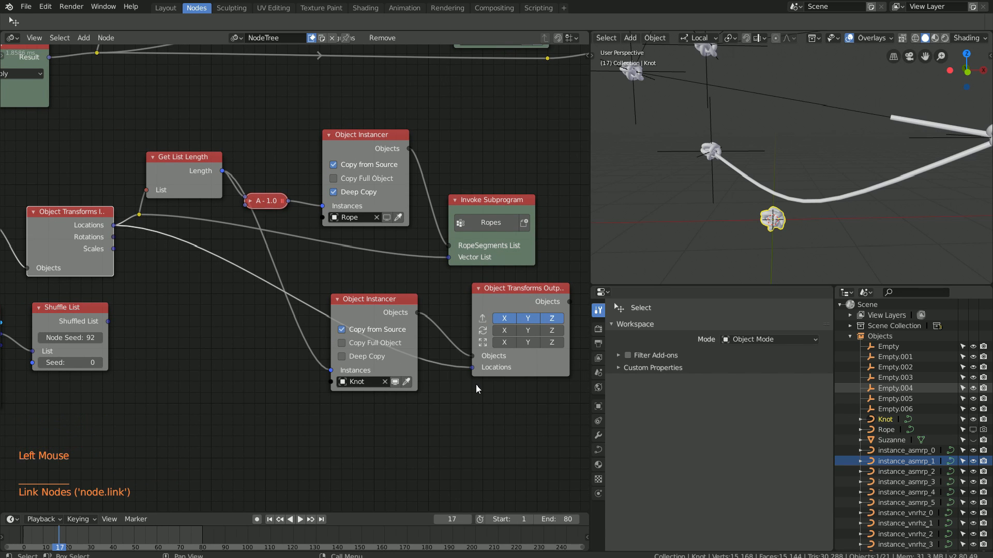
Enable X, Y and Z rotation on the knots' Object Transforms Output and add a list Random Euler node with Length as its Count.
click(504, 330)
key(shift+a)
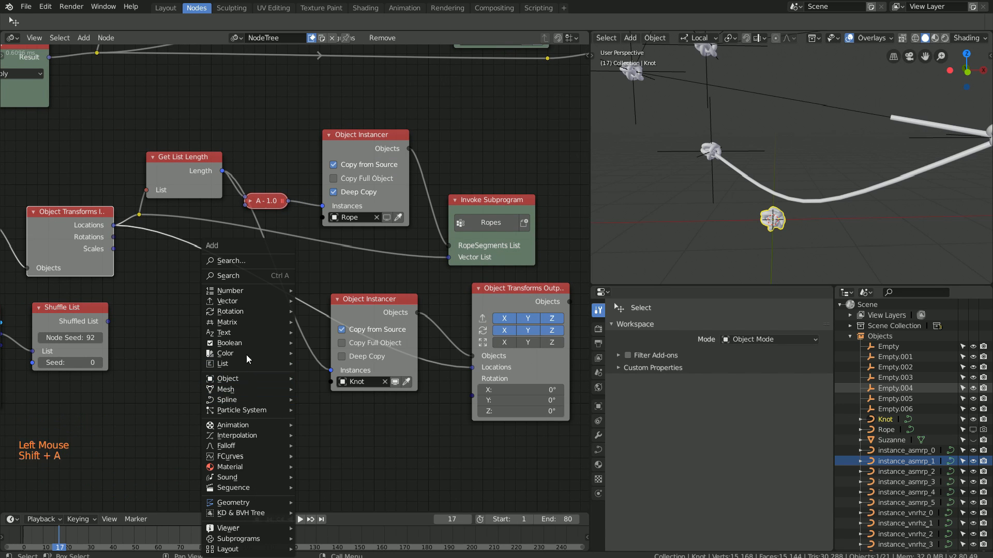
mouse_move(259, 311)
click(351, 414)
click(305, 408)
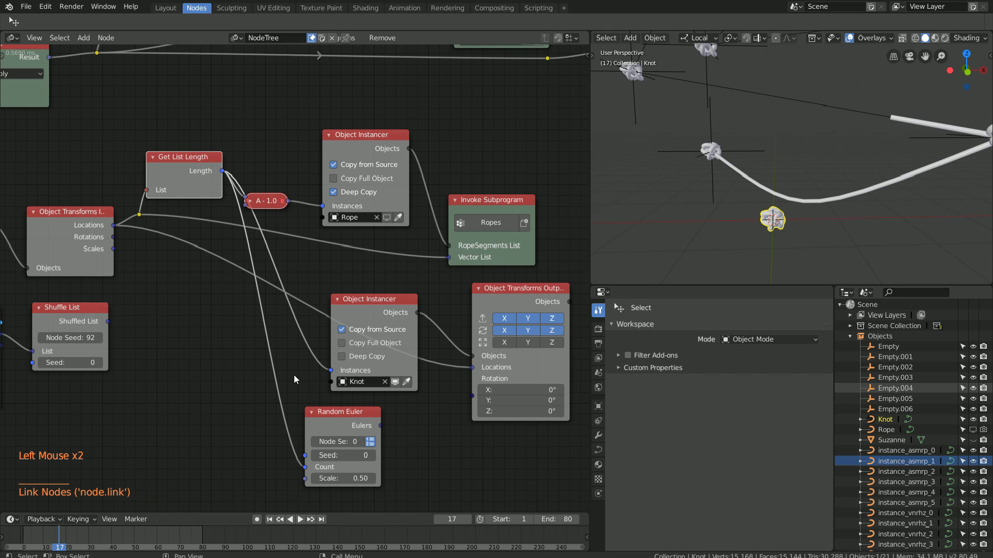
Merge the Length links to Instances and Count through one reroute point and link Eulers to the Rotations input.
shift+right_drag(266, 247, 237, 252)
key(g)
click(255, 399)
drag(381, 426, 473, 393)
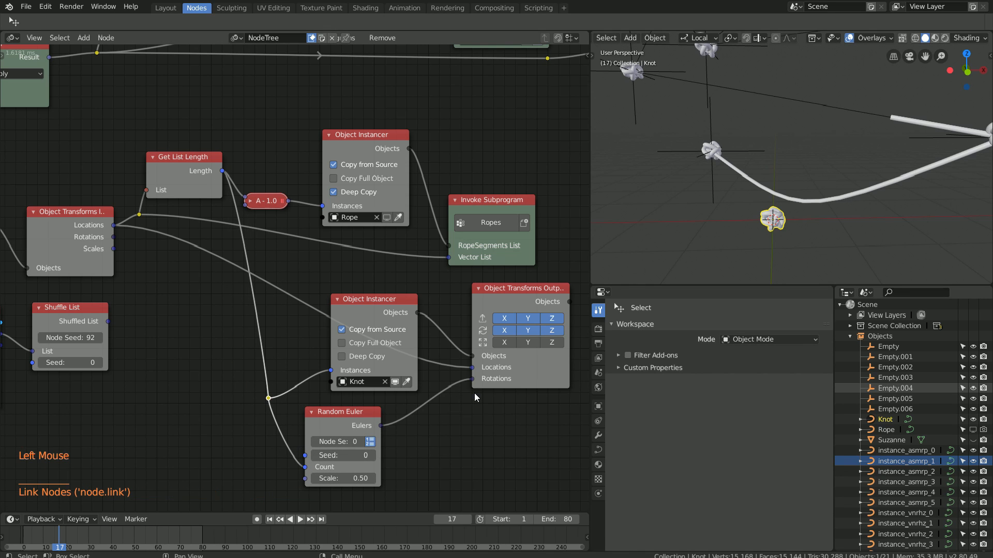
Hide the source Knot object in the viewport and view the knots placed at the points.
scroll(719, 207, down, 3)
shift+middle_drag(716, 210, 735, 214)
middle_drag(734, 214, 755, 220)
scroll(754, 220, down, 1)
shift+middle_drag(755, 220, 765, 225)
Add a Loop Input node below the Random Euler node.
middle_drag(414, 336, 408, 294)
scroll(392, 322, down, 2)
key(shift+a)
mouse_move(321, 535)
click(398, 508)
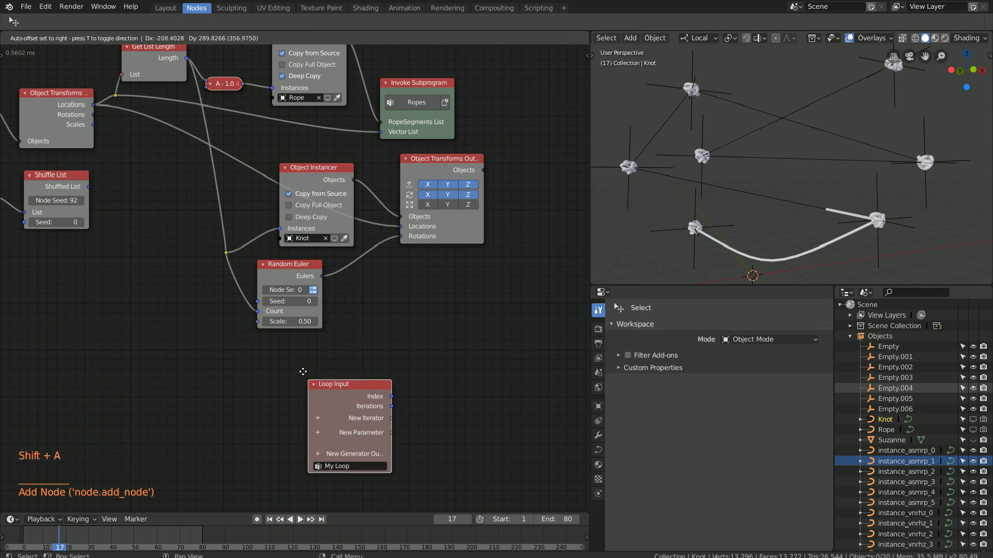
scroll(297, 390, up, 4)
Give the loop an Object List iterator named Knots and name the loop Knot scale.
click(294, 376)
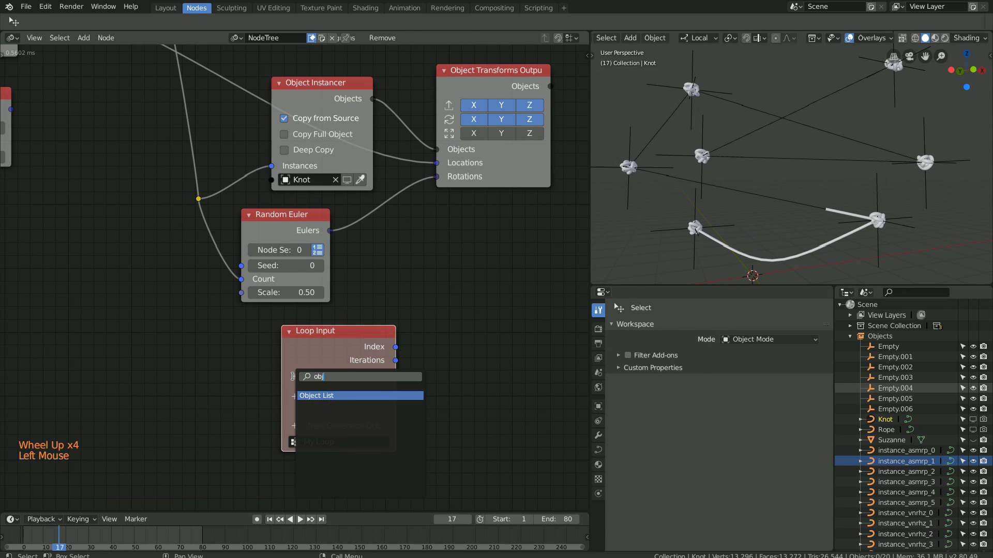
key(Return)
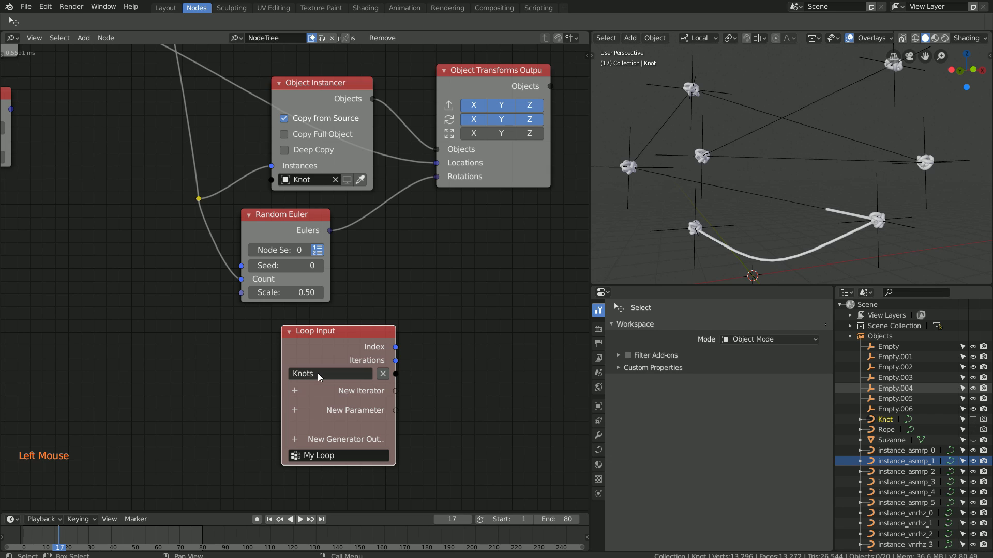
click(333, 455)
text(Knot scale)
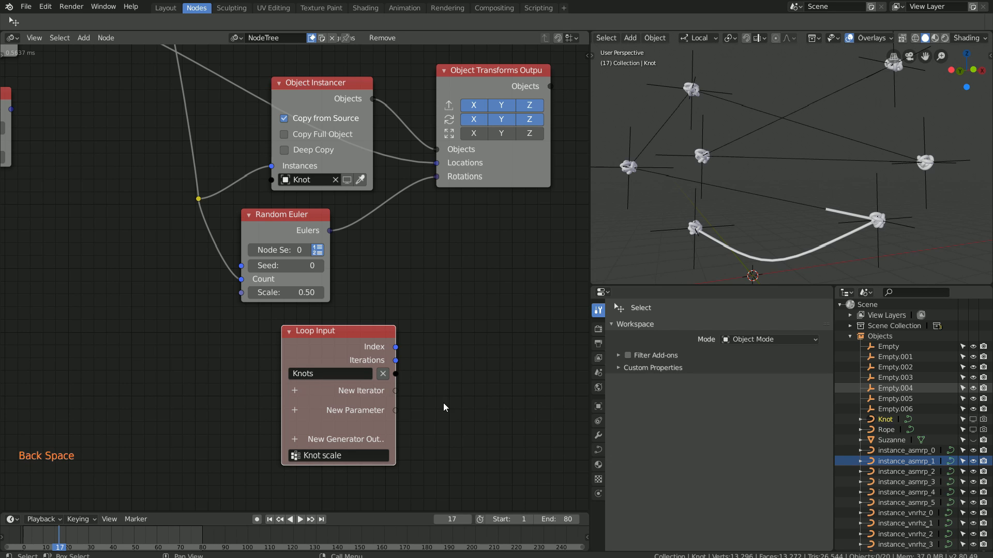
Add an Object Transforms Output node to the loop, link Knots to its Object input and enable X, Y and Z scale.
middle_drag(443, 402, 329, 404)
key(shift+a)
mouse_move(382, 232)
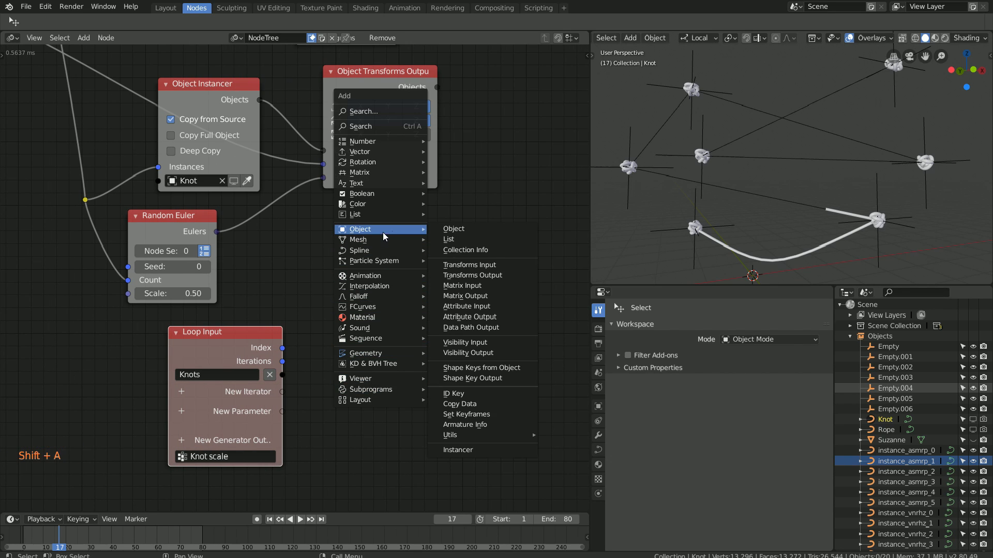
click(503, 274)
click(454, 361)
middle_drag(285, 374, 162, 368)
drag(360, 405, 356, 407)
drag(393, 391, 462, 394)
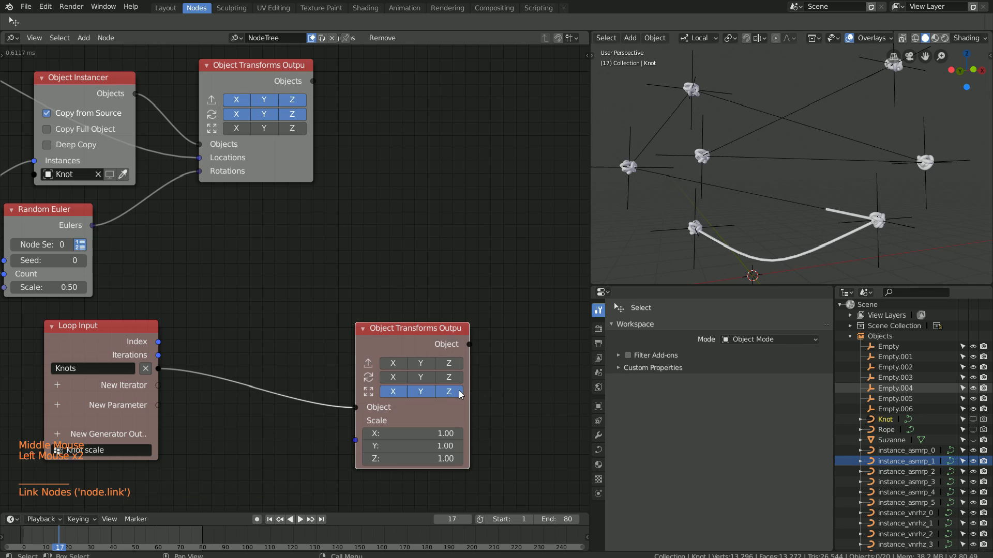
drag(368, 426, 490, 405)
Add a Vector from Value node and link its Vector to the Scale input of the loop's Object Transforms Output.
middle_drag(280, 433, 246, 396)
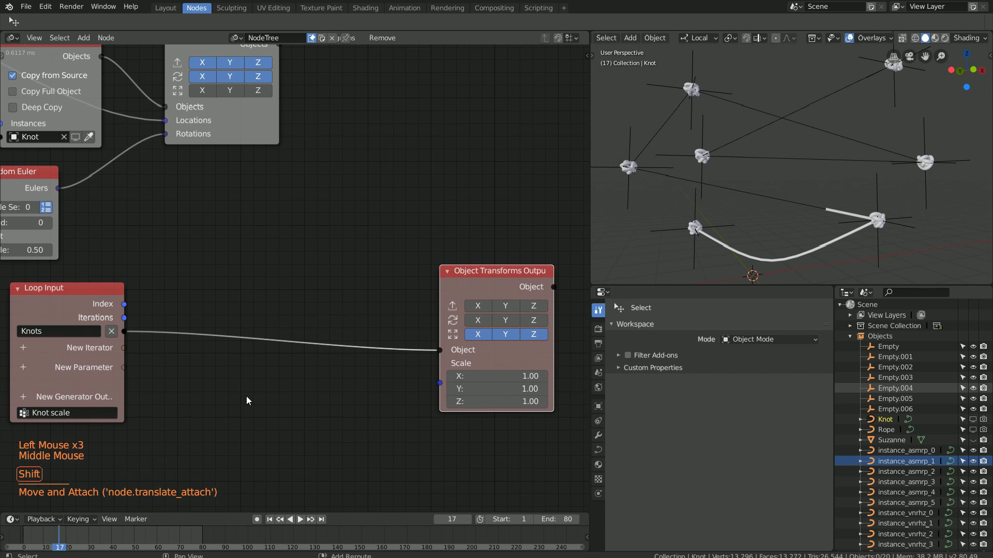
key(shift+a)
click(300, 318)
click(357, 398)
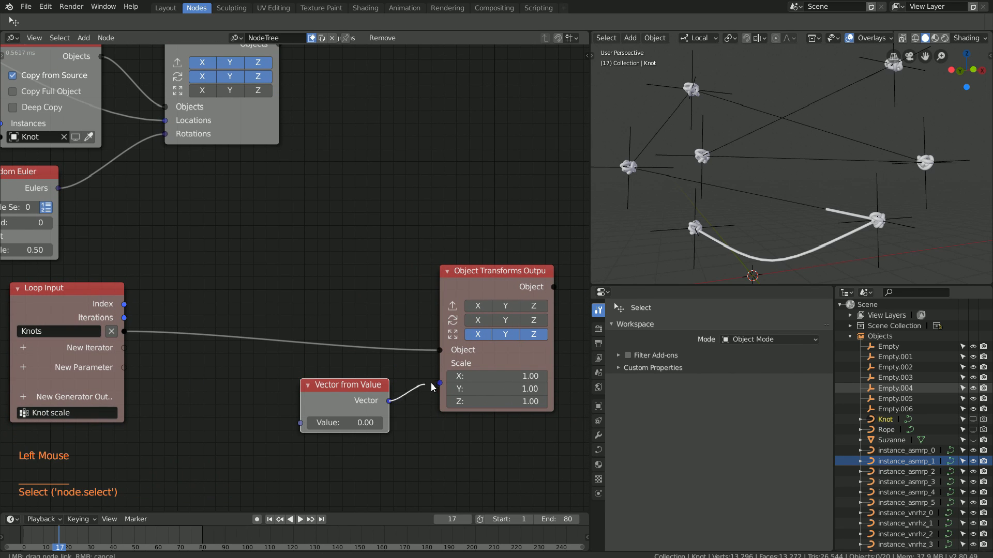
drag(389, 401, 440, 363)
Move the Loop Input node further from the scale nodes and add a Time Info node below it.
middle_drag(240, 377, 358, 365)
drag(207, 372, 125, 374)
key(shift+a)
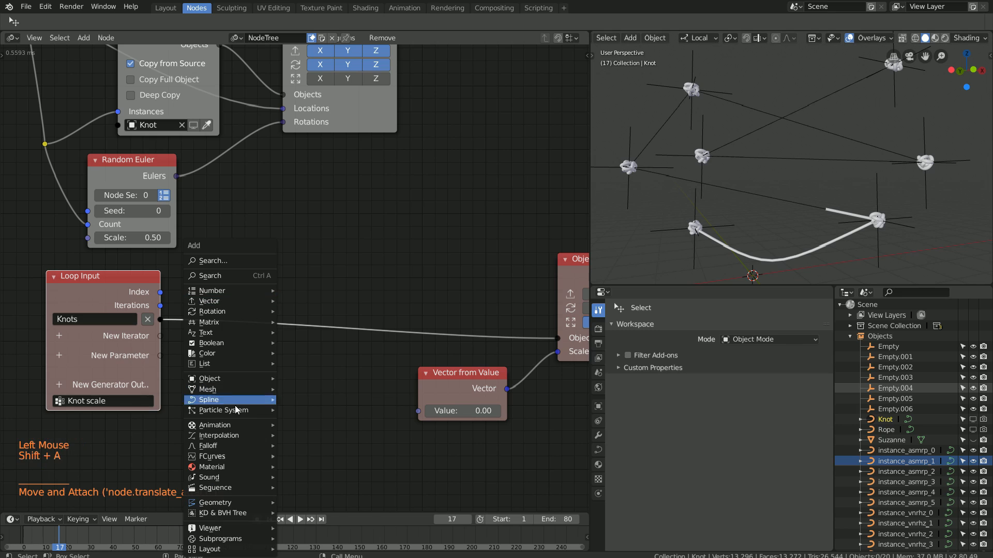
mouse_move(287, 423)
click(362, 424)
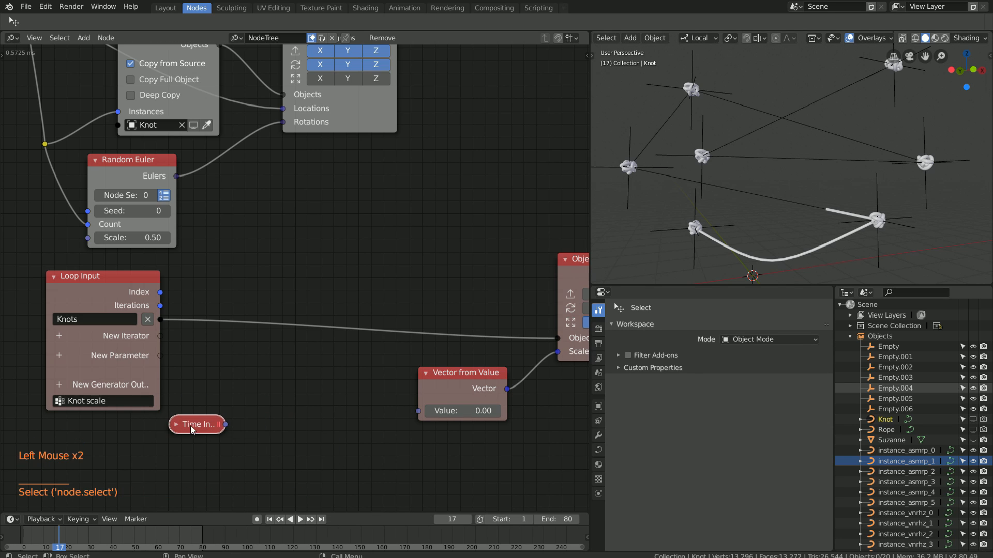
Add a Map Range node in the Knot scale loop, linking Time Info to its Value input and its result to Vector from Value.
drag(191, 426, 183, 429)
key(shift+a)
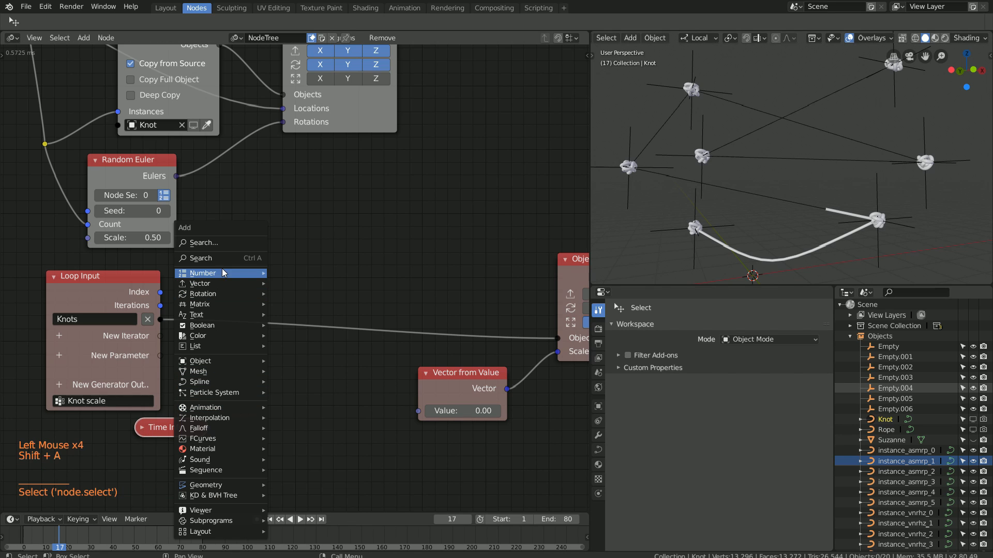
mouse_move(222, 394)
click(311, 394)
click(257, 342)
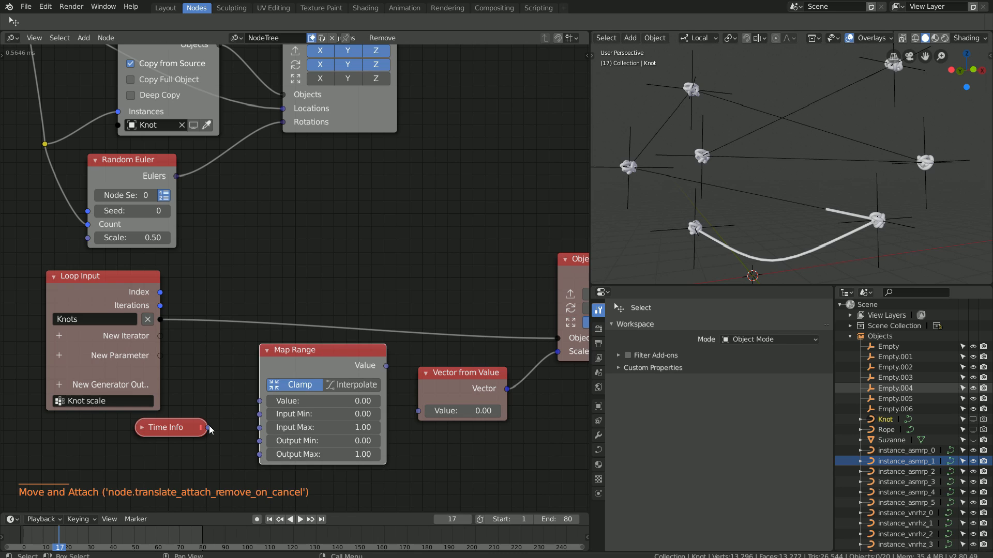
drag(405, 373, 418, 411)
Enable interpolation on the Map Range node and choose Back as the interpolation type.
click(345, 385)
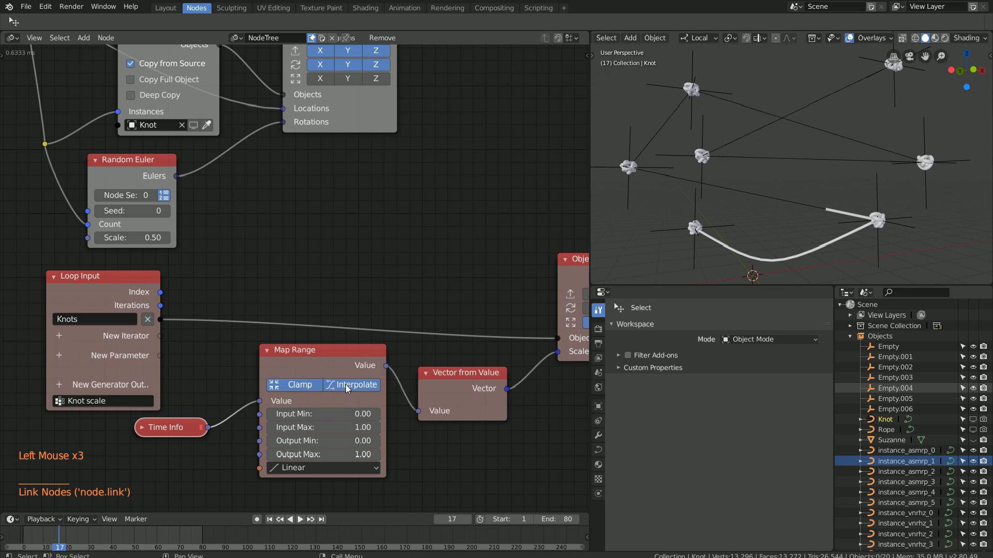
click(350, 468)
click(308, 345)
Add a Multiply Math node with the loop Index as A and 10 as B, linking its Result to Map Range's Input Min.
middle_drag(181, 321, 287, 278)
drag(220, 235, 123, 235)
drag(270, 383, 293, 318)
key(shift+a)
mouse_move(212, 291)
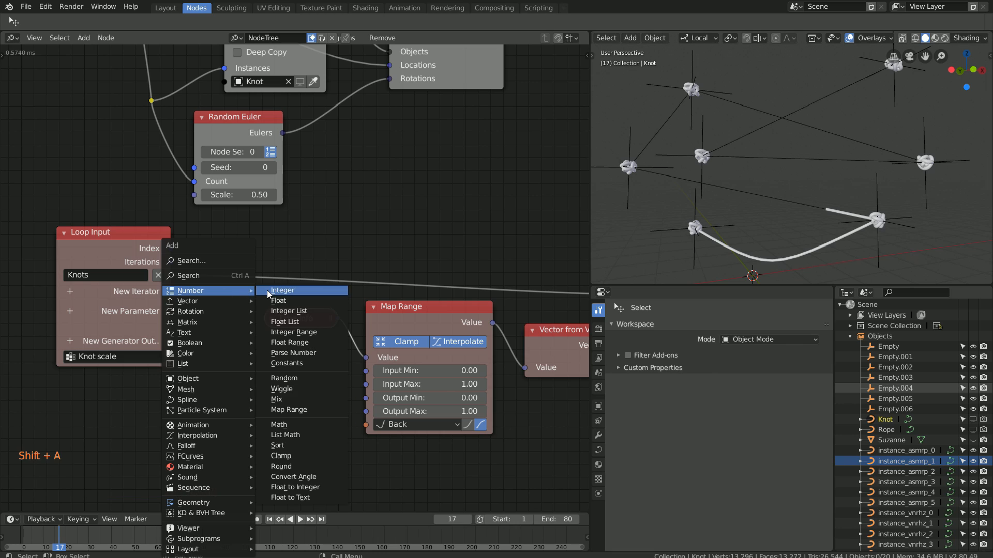
click(282, 424)
click(282, 425)
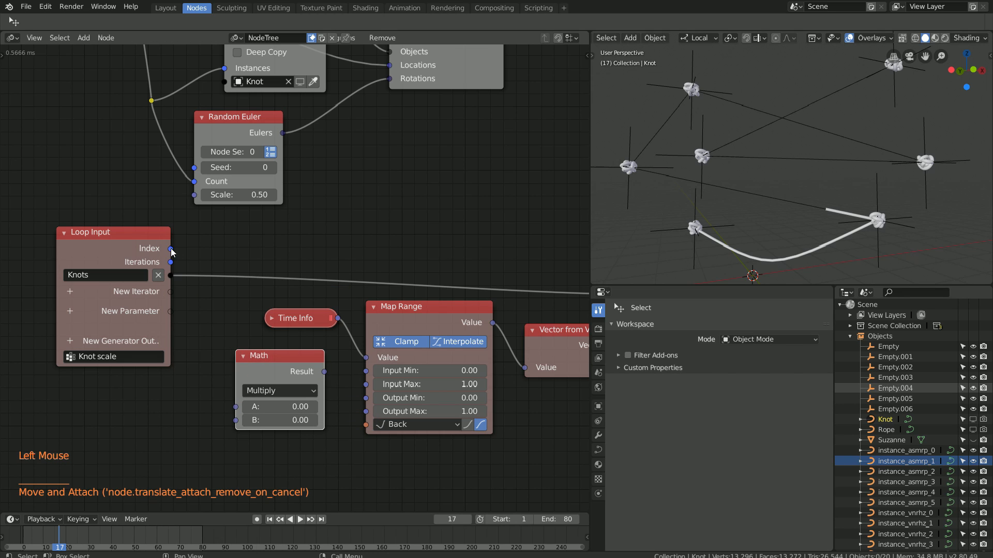
drag(170, 249, 274, 432)
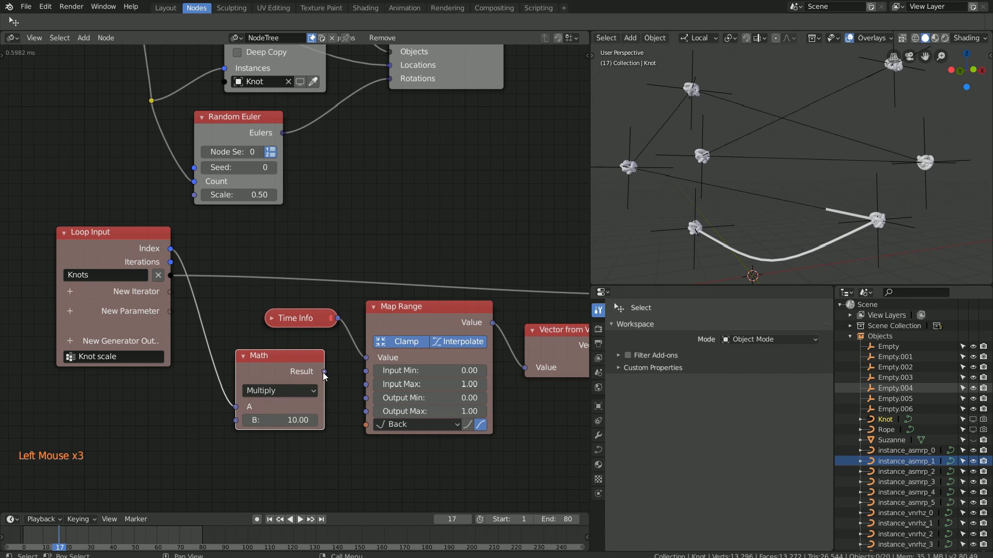
drag(284, 361, 265, 345)
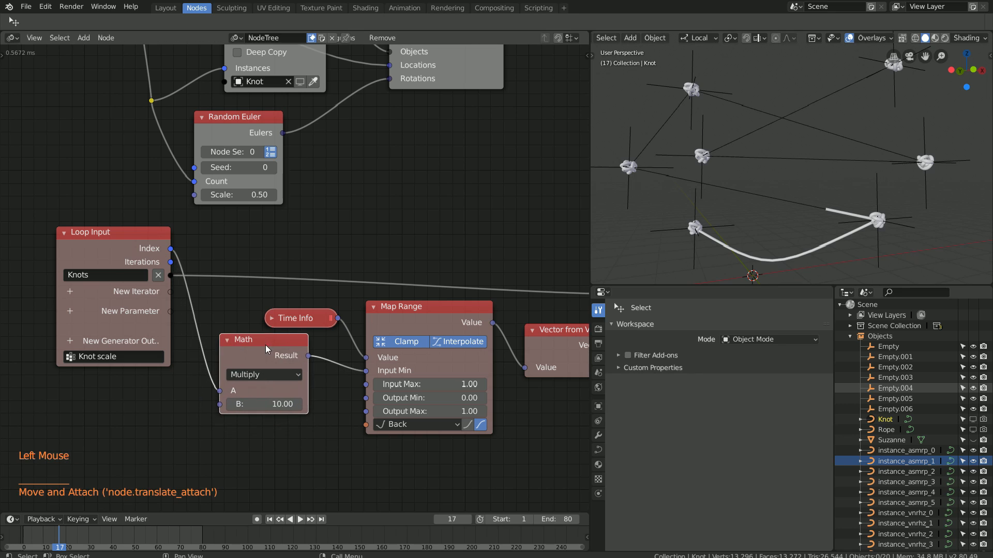
Duplicate the Math node as Add 10, link it from the Multiply result to Map Range's Input Max, and collapse both Math nodes.
drag(124, 325, 55, 324)
drag(260, 347, 249, 429)
key(shift+d)
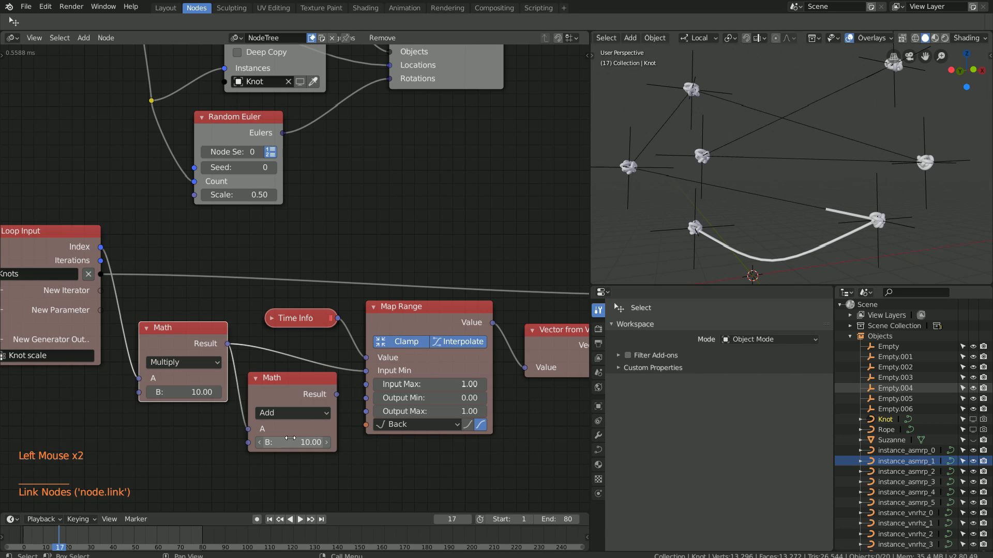
click(255, 377)
key(g)
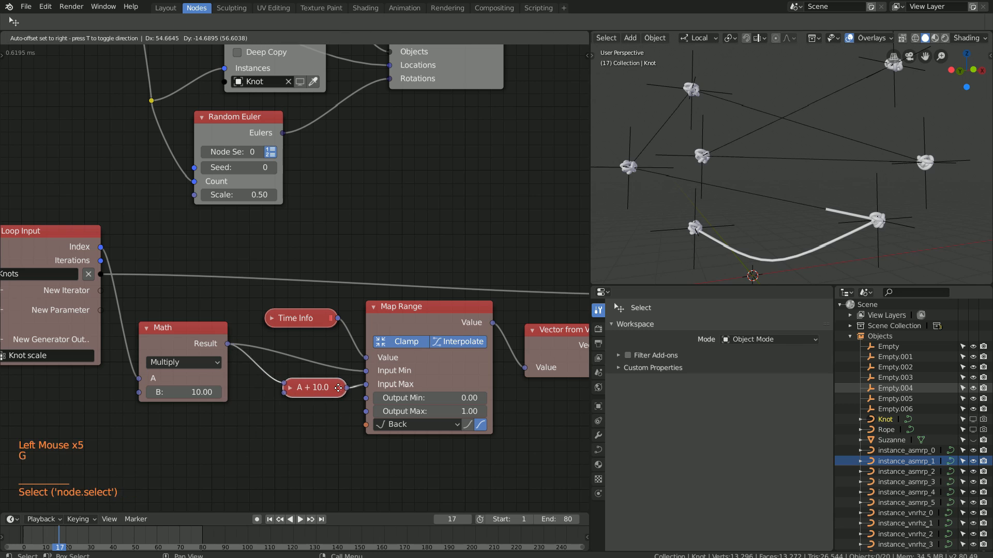
click(305, 388)
click(147, 328)
drag(170, 327, 217, 367)
Invoke the Knot scale subprogram with the knots' Object Transforms Output linked to its Knots List, and play the animation.
scroll(435, 338, down, 4)
middle_drag(435, 339, 329, 363)
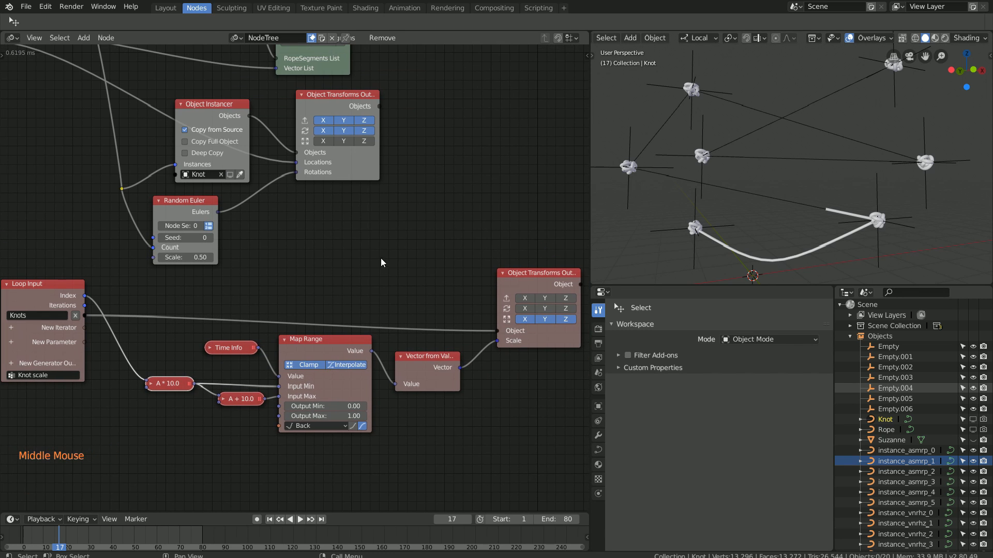
click(435, 235)
key(shift+a)
click(496, 405)
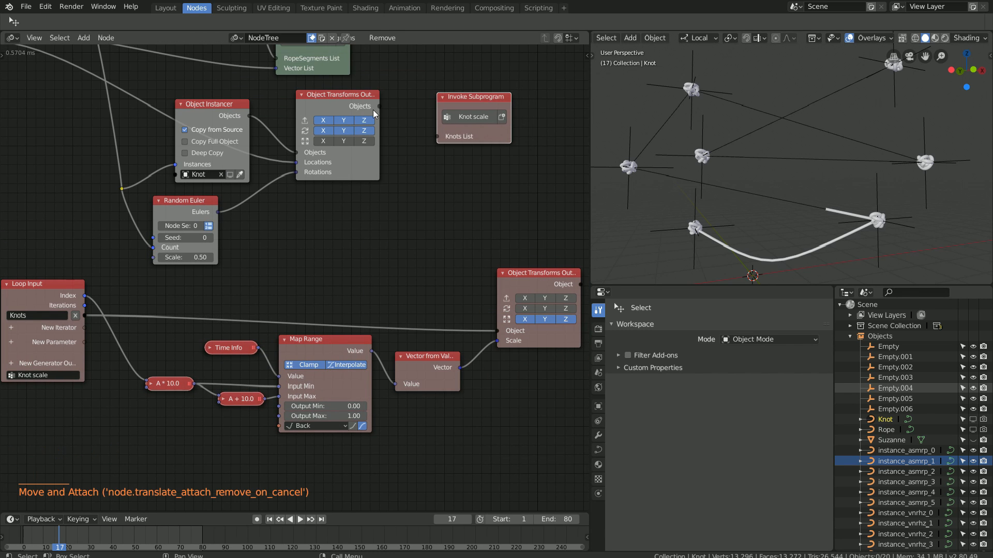
drag(408, 120, 437, 136)
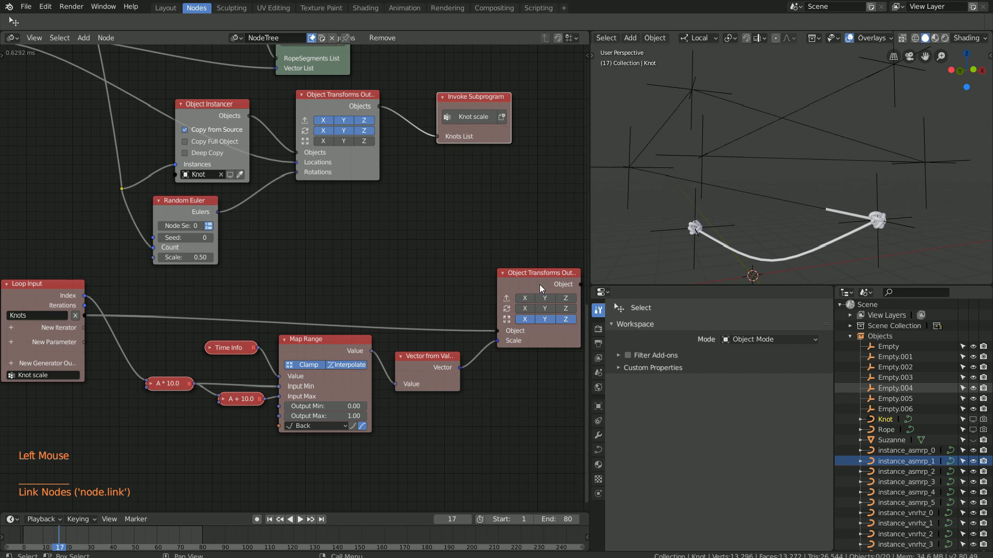
click(300, 519)
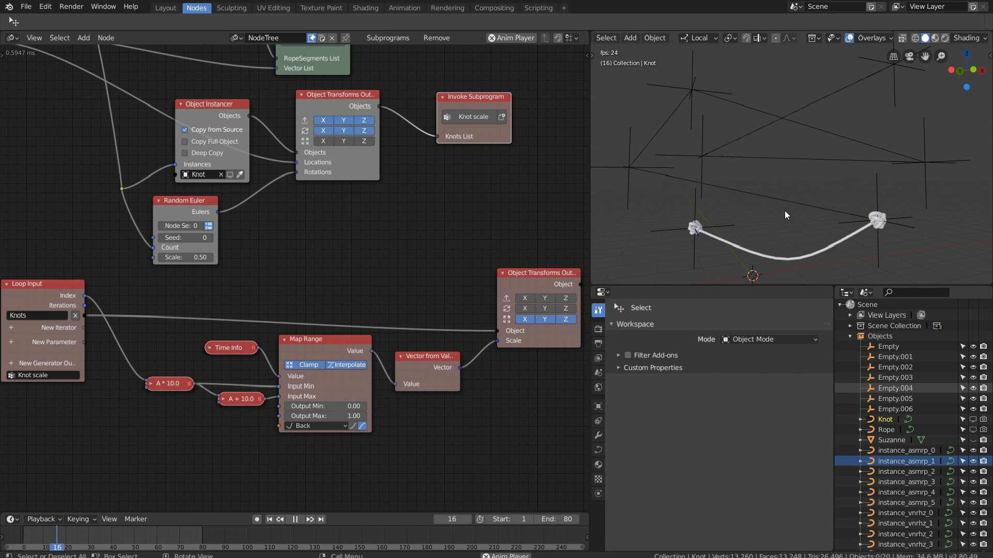
Set the scene's render engine to Eevee.
click(599, 333)
click(730, 307)
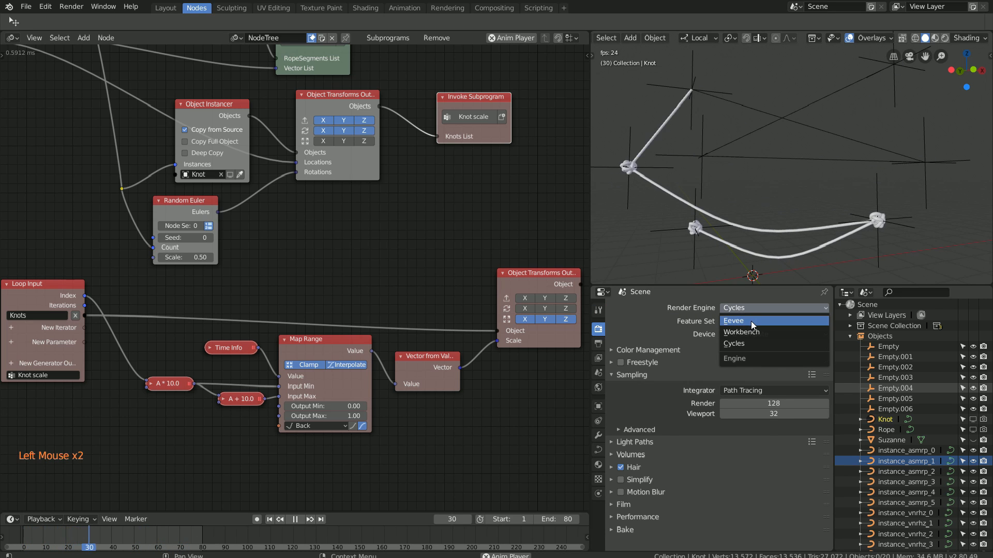
click(750, 321)
Give a knot instance a new material with a red base color and show the viewport in material preview shading.
click(694, 228)
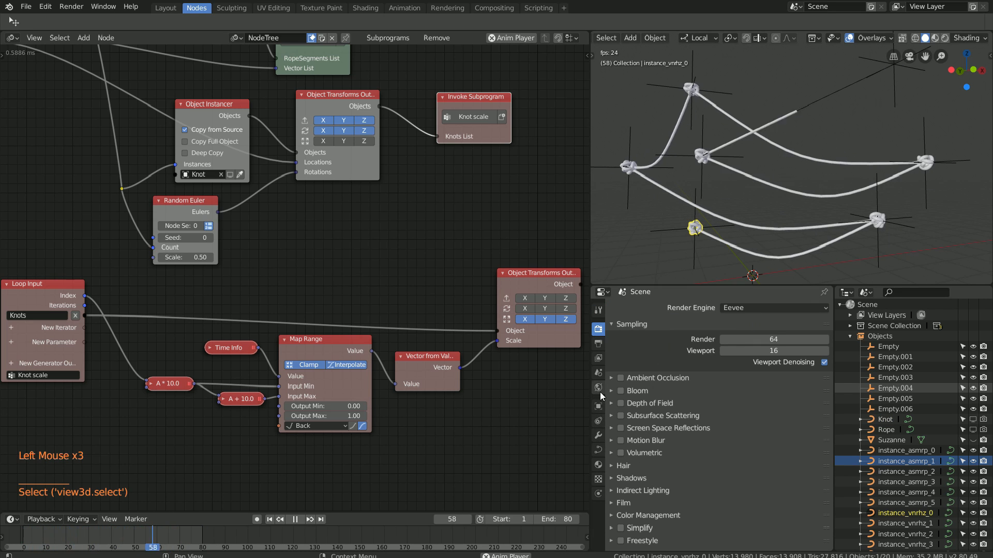
click(598, 464)
click(700, 351)
click(770, 458)
click(806, 311)
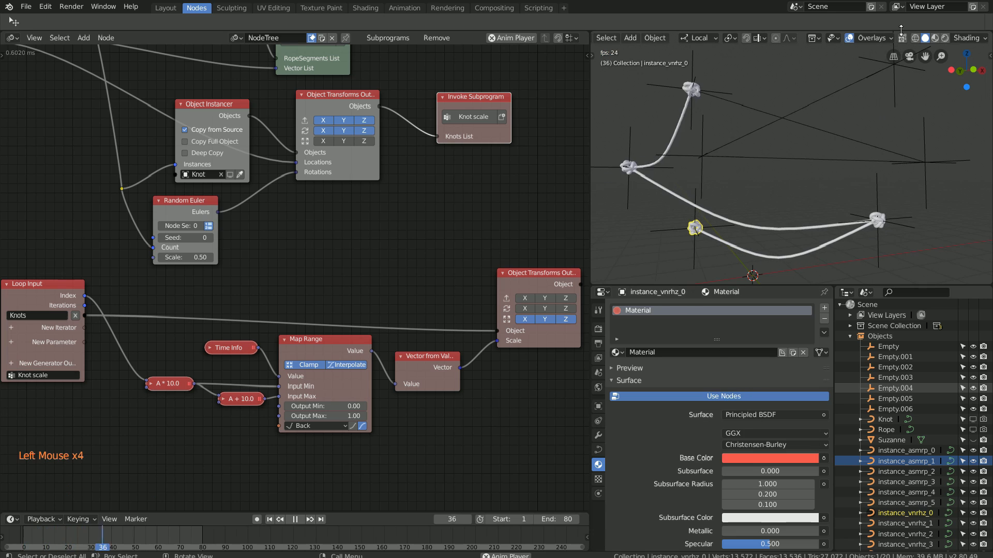
click(935, 38)
scroll(879, 222, up, 3)
scroll(879, 223, down, 1)
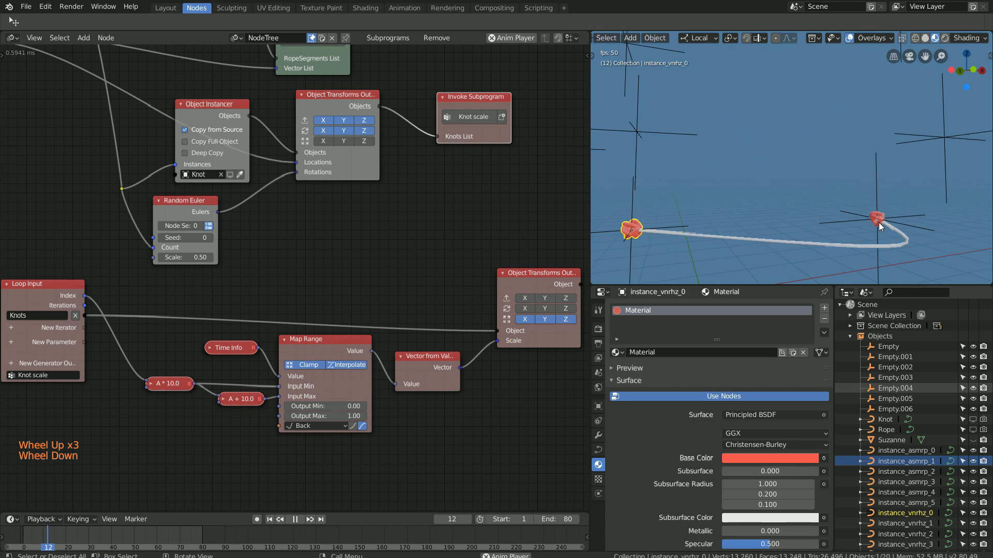
scroll(879, 223, down, 1)
Assign the knot's existing material to the lowest rope instance and rename the material RopeMat.
click(827, 246)
click(617, 352)
click(666, 297)
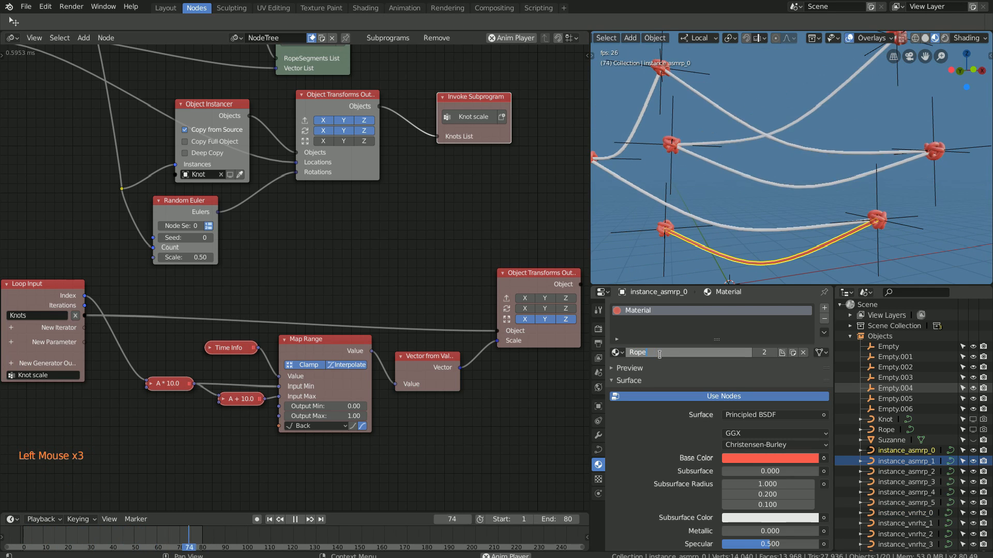
text(Mat)
key(Return)
scroll(728, 223, down, 2)
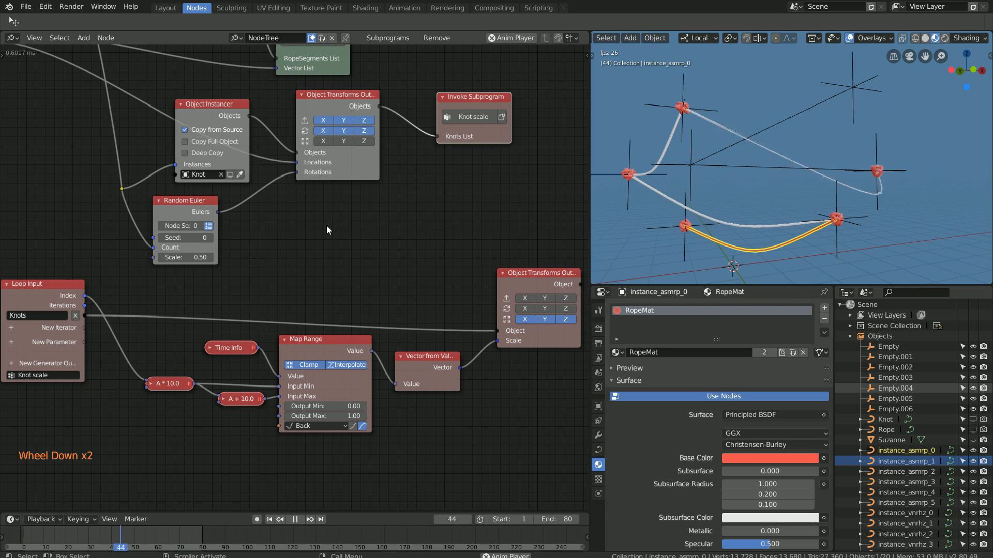
Add an Object Material Output node to the Ropes loop, link RopeSegments to its Object input and choose RopeMat.
scroll(328, 226, down, 7)
middle_drag(328, 226, 336, 142)
scroll(369, 249, up, 3)
middle_drag(368, 249, 203, 295)
scroll(204, 294, up, 4)
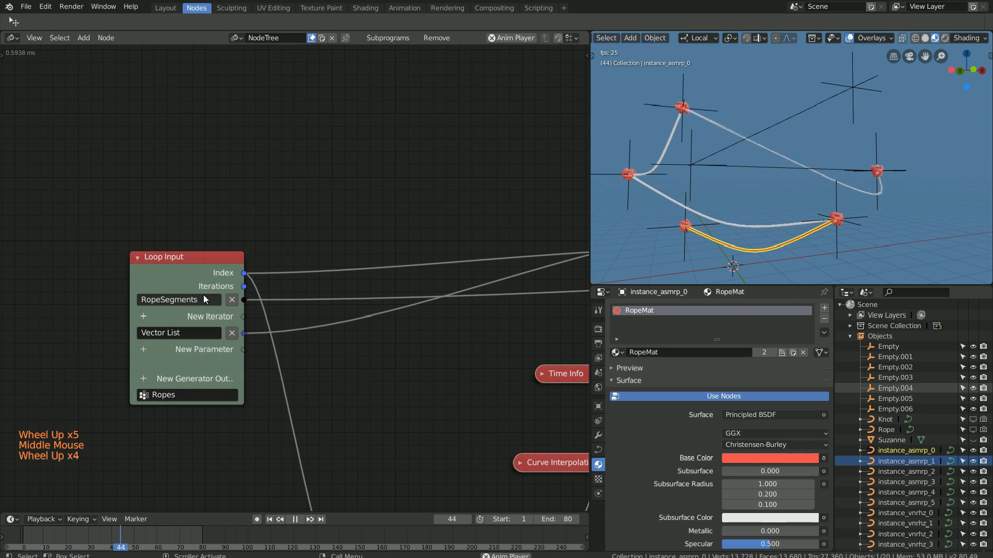
key(shift+a)
mouse_move(300, 233)
click(386, 234)
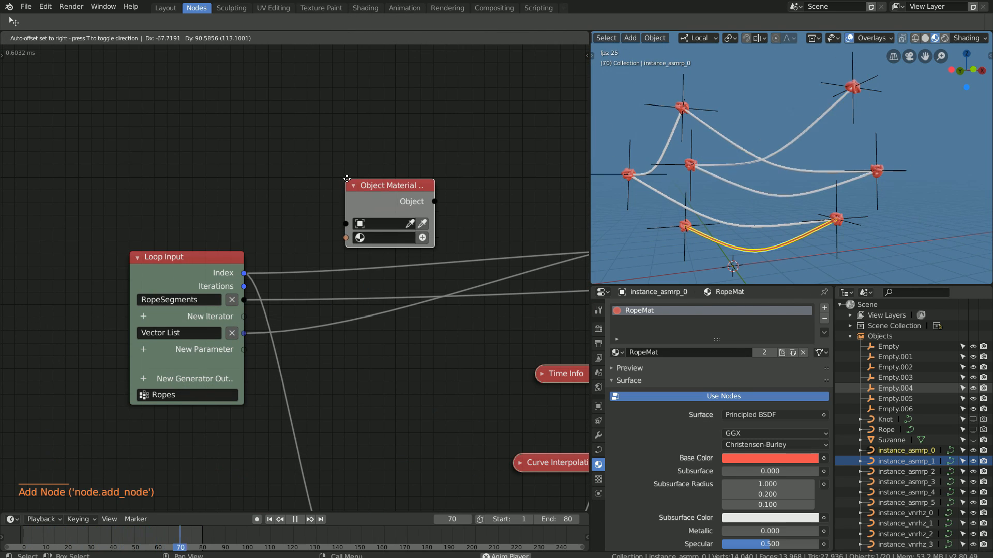
click(387, 235)
drag(244, 300, 348, 224)
click(373, 237)
click(382, 267)
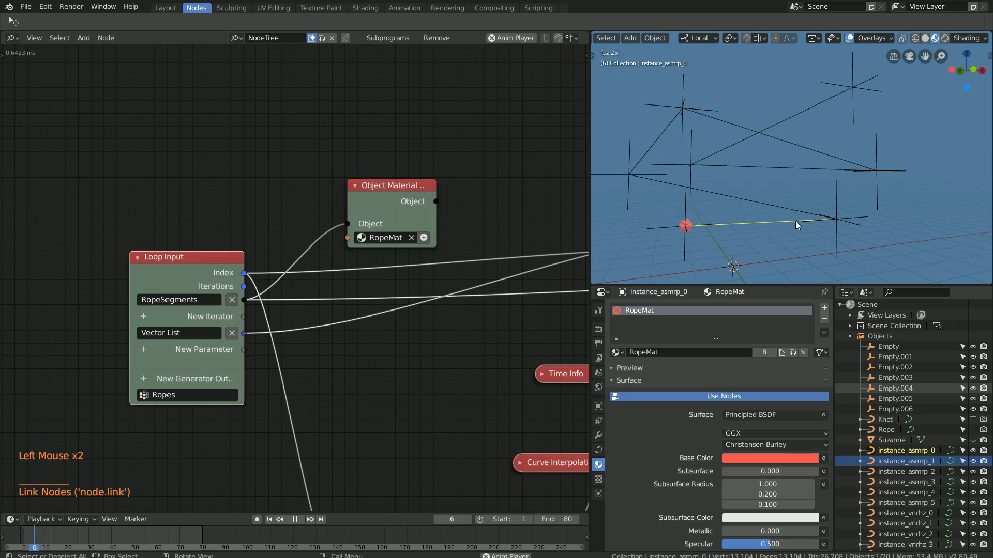
Bring a knot close in the 3D view and switch the node area to the Shader Editor for RopeMat.
scroll(795, 221, up, 3)
scroll(846, 197, down, 2)
middle_drag(846, 198, 863, 202)
shift+middle_drag(863, 202, 877, 211)
ctrl+middle_drag(878, 211, 881, 215)
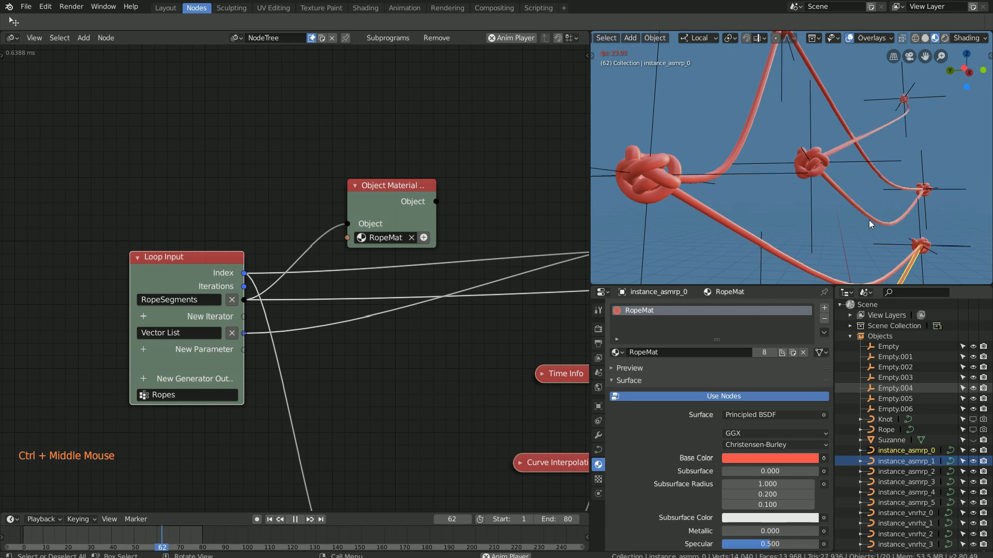
click(12, 37)
click(43, 145)
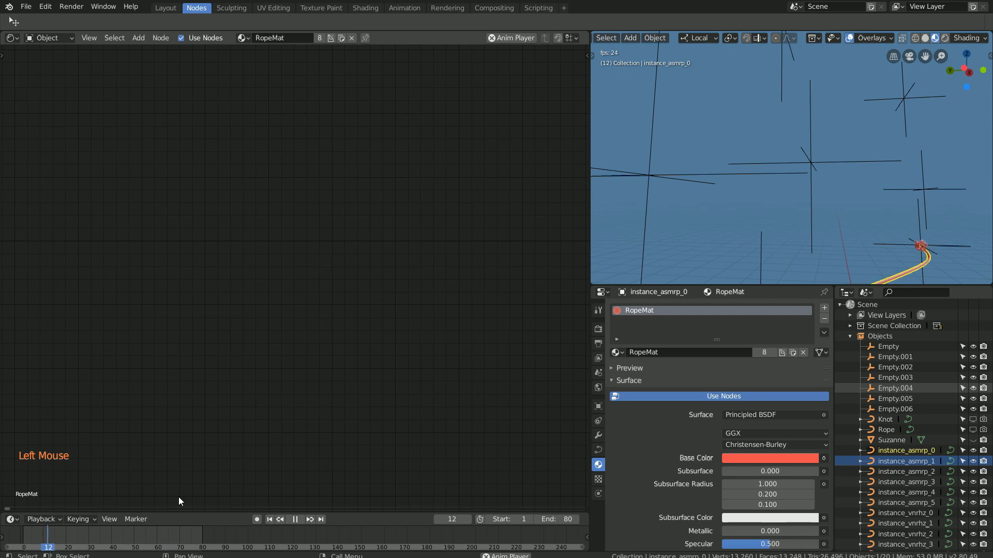
Stop playback and set the Principled BSDF's Specular to about 0.167 and Roughness to about 0.738.
key(space)
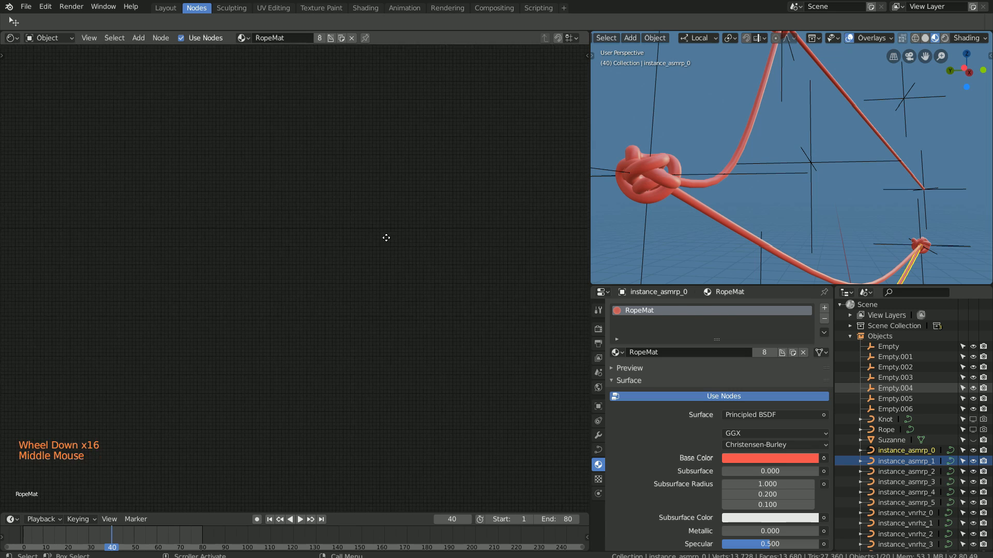
scroll(331, 237, up, 7)
middle_drag(387, 238, 271, 237)
scroll(289, 236, up, 5)
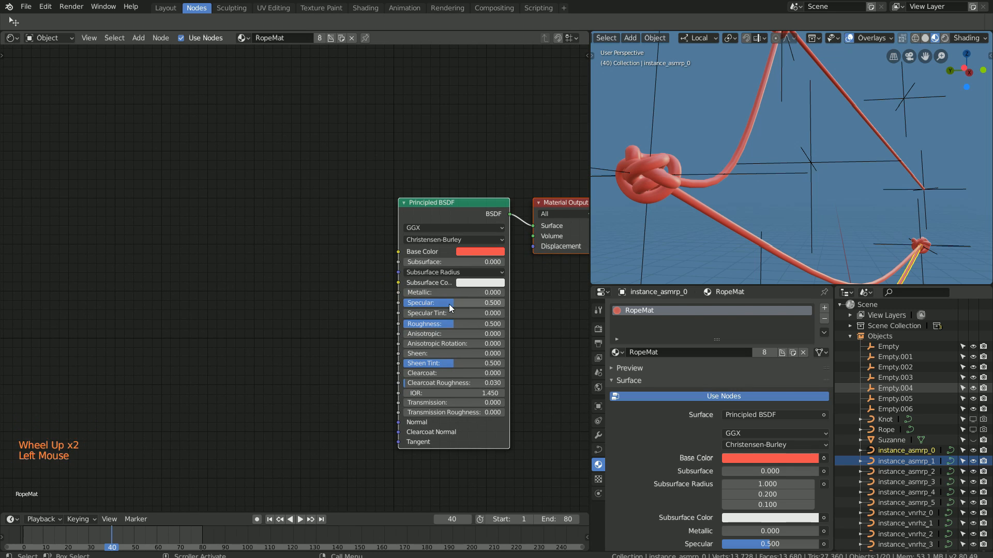
middle_drag(277, 278, 281, 277)
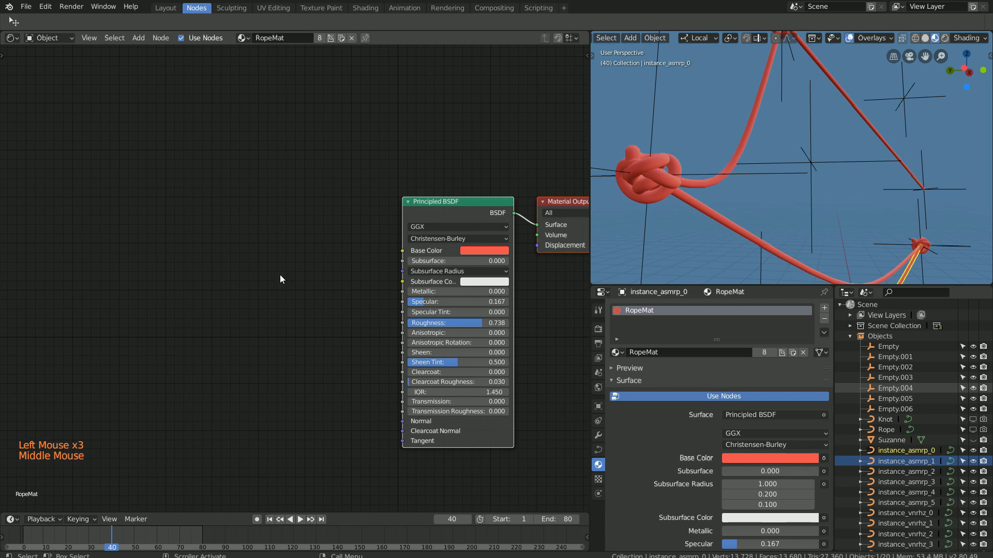
Add a Wave Texture node with the Saw profile and a distortion of 1.1.
key(shift+a)
mouse_move(144, 260)
click(242, 421)
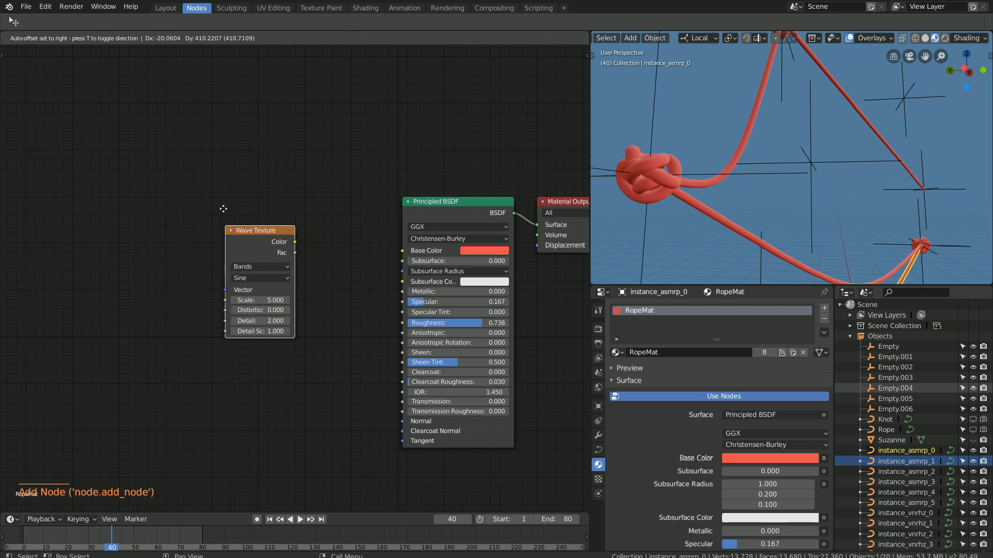
click(258, 220)
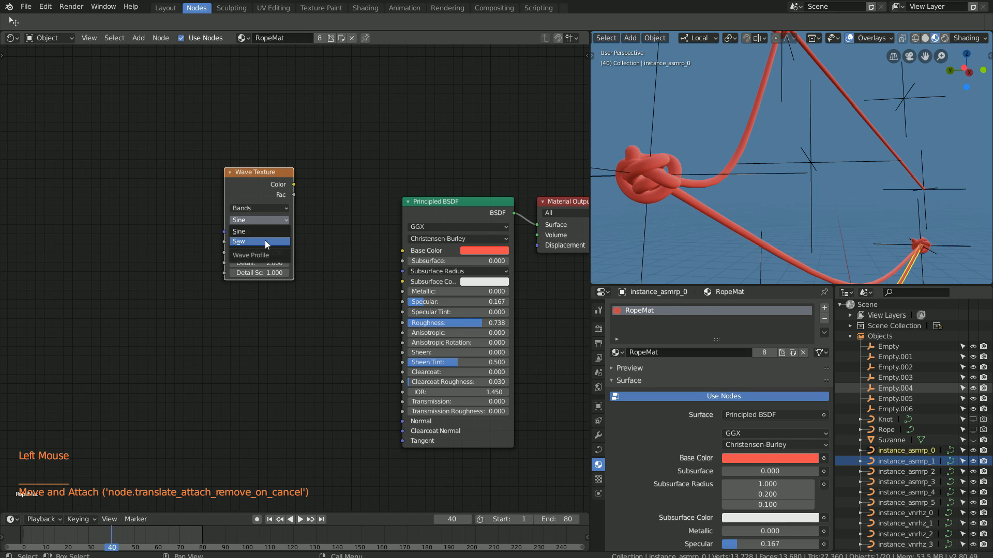
middle_drag(286, 211, 319, 228)
Add Mapping and Texture Coordinate nodes ahead of the Wave Texture, using the UV output for the Mapping vector.
click(288, 201)
key(ctrl+t)
drag(91, 221, 103, 239)
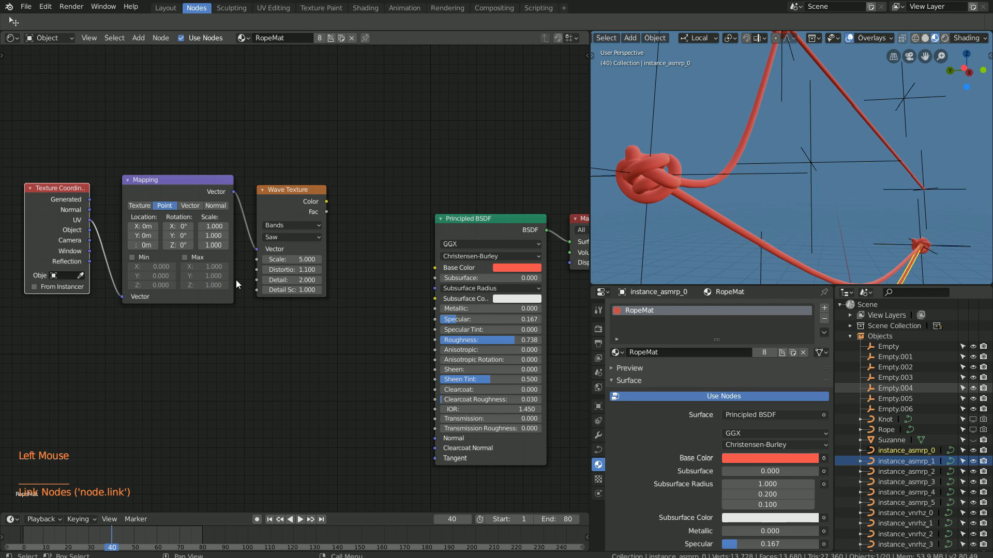
Add a Mix node with black Color1, driven by the Wave Texture's Fac, and link its Color to the Principled BSDF's Base Color.
key(shift+a)
mouse_move(326, 337)
click(384, 393)
click(349, 261)
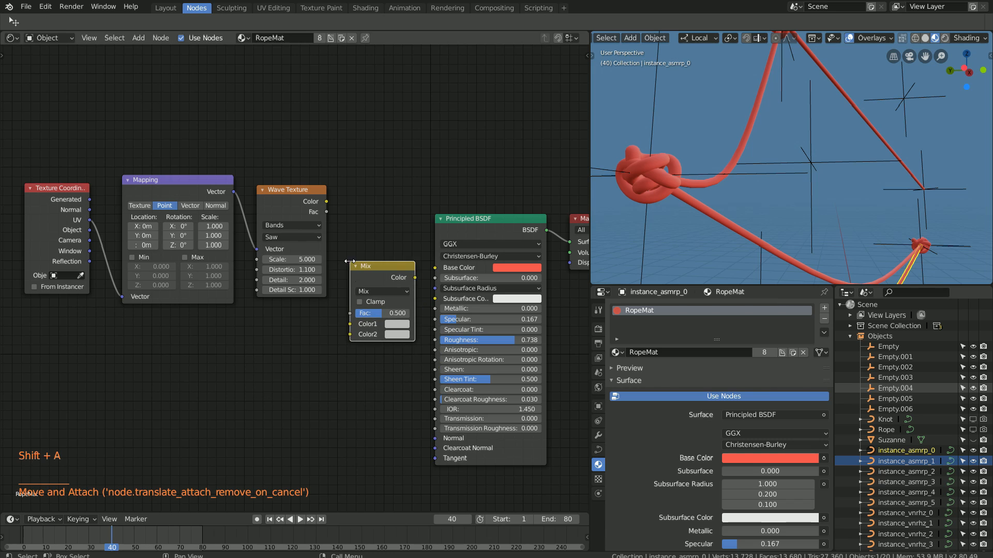
click(396, 324)
drag(406, 232, 388, 248)
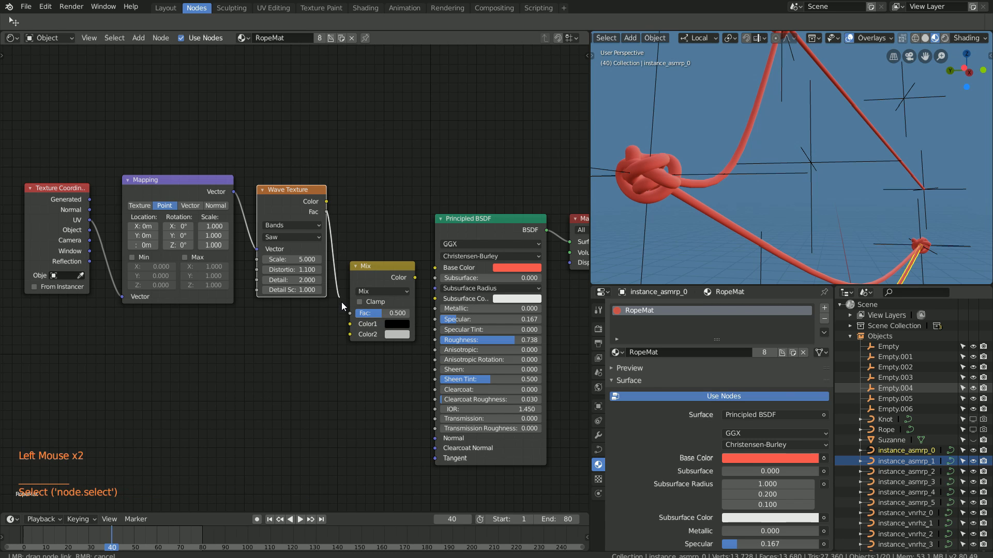
drag(416, 280, 435, 268)
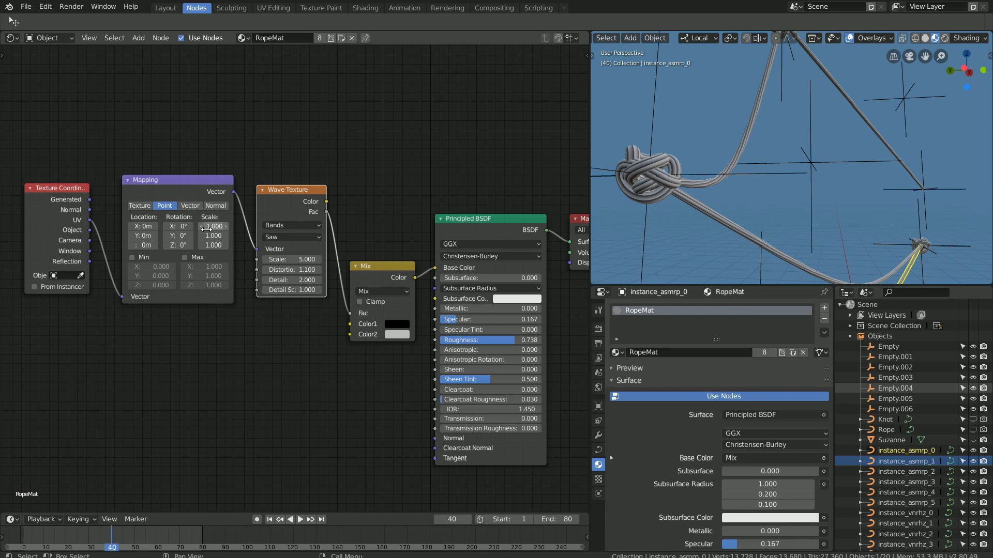
Set the Mapping node's X and Y scale to 10 and view the knot close up.
scroll(226, 230, up, 2)
click(227, 230)
text(10)
key(Return)
scroll(675, 200, up, 2)
middle_drag(675, 200, 753, 184)
scroll(727, 172, down, 2)
Add a Separate XYZ node below Mapping, link the UV output to its Vector, and move Texture Coordinate further away.
middle_drag(214, 366, 262, 325)
key(shift+a)
mouse_move(135, 386)
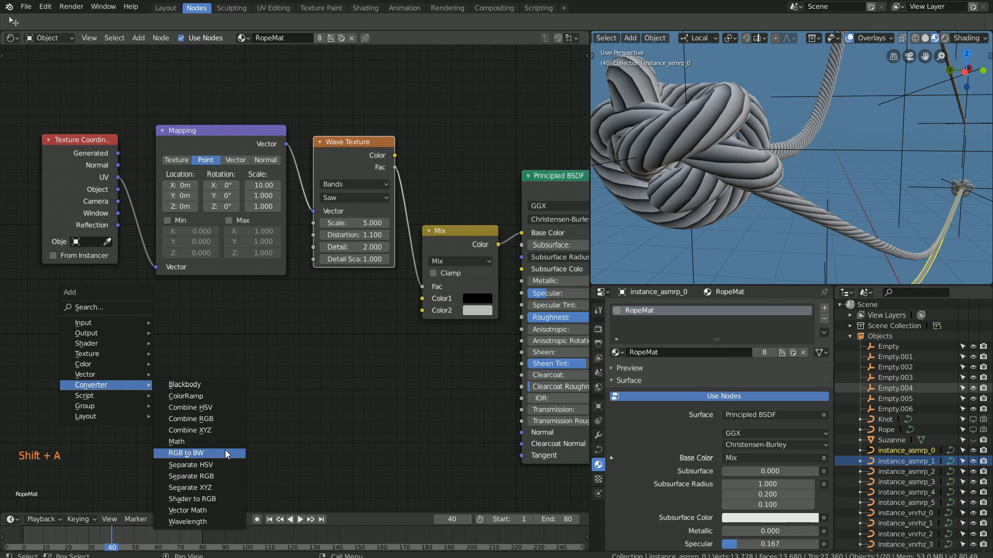
click(217, 488)
click(147, 291)
drag(117, 177, 147, 350)
drag(70, 143, 1, 154)
Add a ColorRamp node driven by Separate XYZ's X output and color its first stop dark red.
drag(176, 306, 182, 399)
key(shift+a)
mouse_move(222, 332)
click(268, 343)
click(237, 341)
click(247, 386)
click(258, 255)
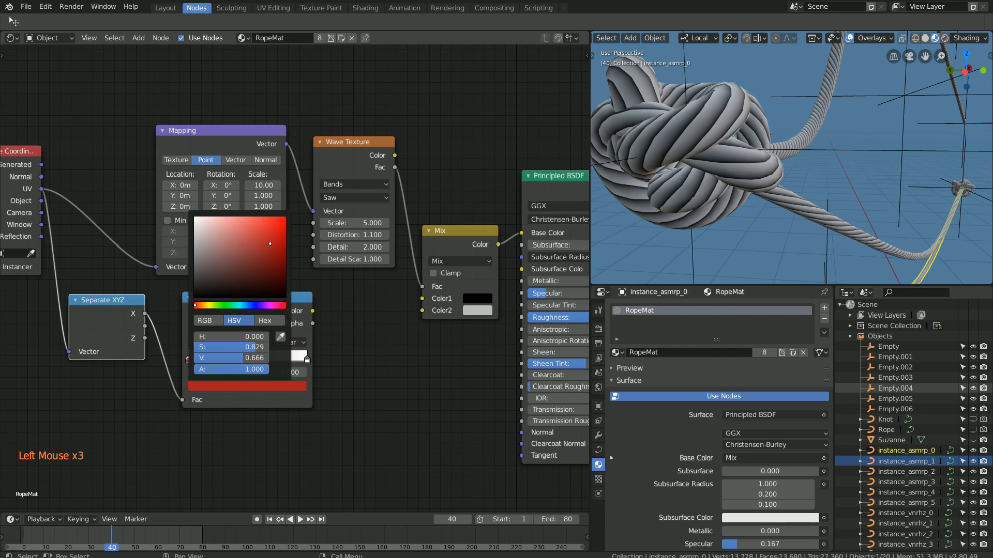
Color the ColorRamp's last stop orange and link its Color output to the Mix node's Color2 input.
click(247, 385)
drag(194, 309, 199, 309)
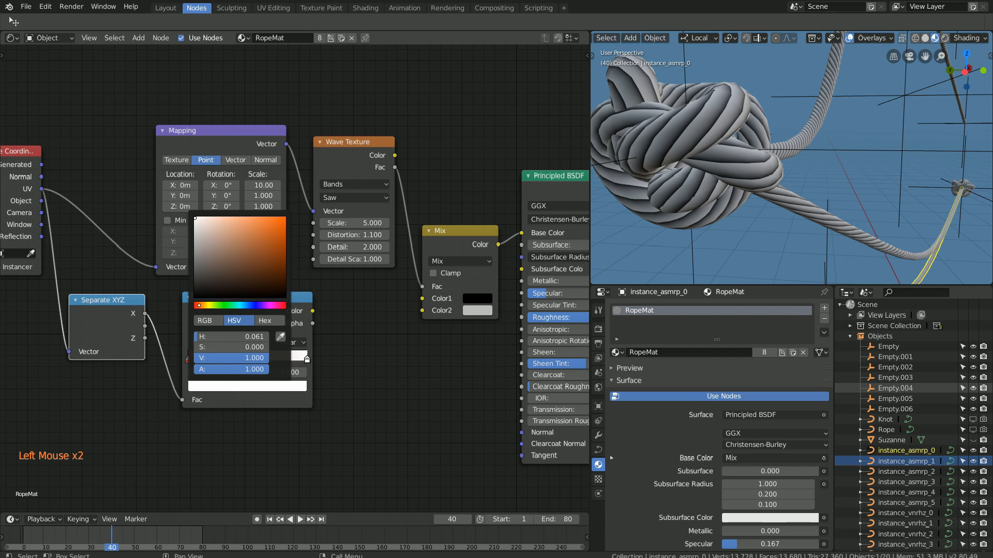
drag(269, 220, 277, 227)
drag(423, 309, 422, 310)
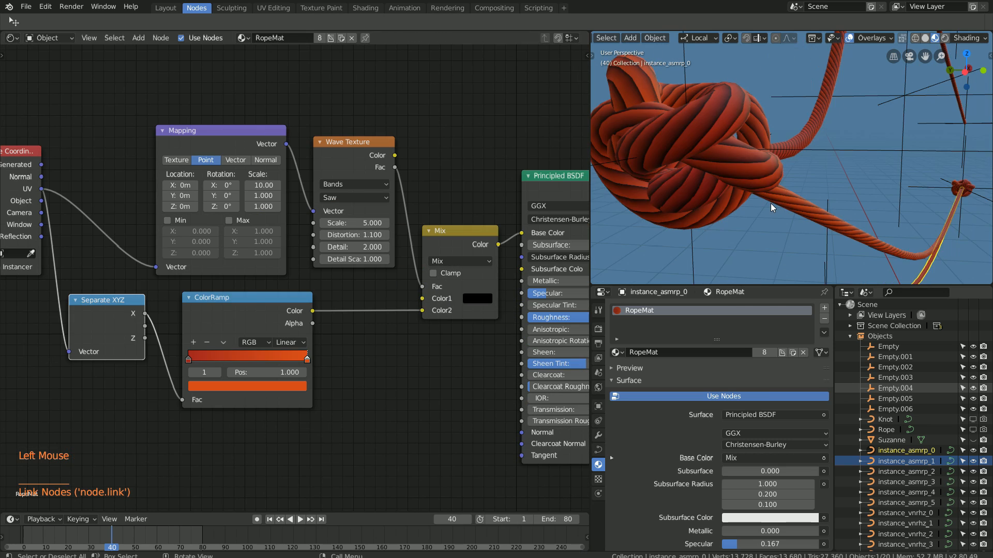
Show the ropes in rendered shading and switch the shader editor from the object material to the World shader.
scroll(786, 189, down, 5)
shift+middle_drag(802, 175, 788, 161)
mouse_move(788, 160)
middle_down()
mouse_move(762, 166)
mouse_move(811, 184)
mouse_move(774, 201)
middle_up()
scroll(770, 166, down, 4)
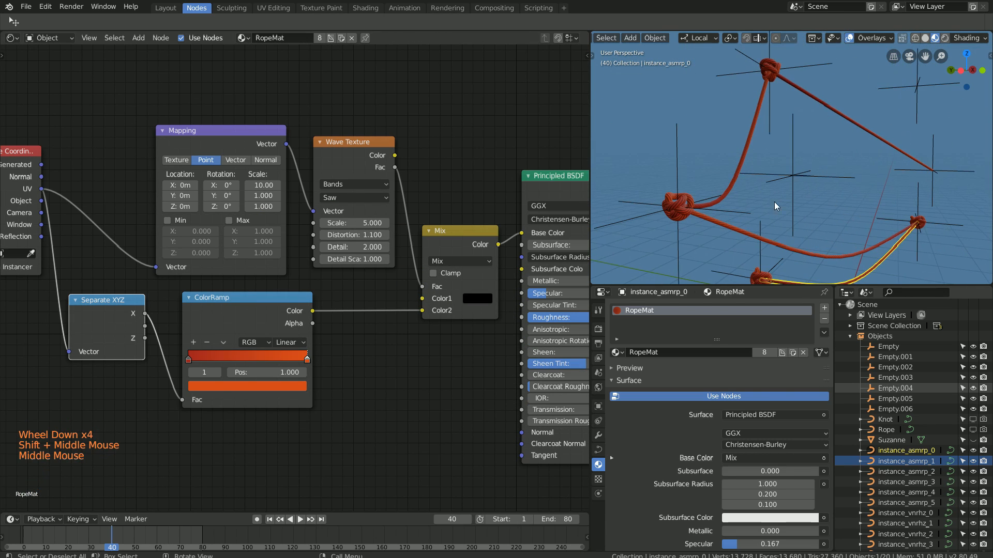
scroll(774, 202, up, 2)
click(945, 37)
click(53, 62)
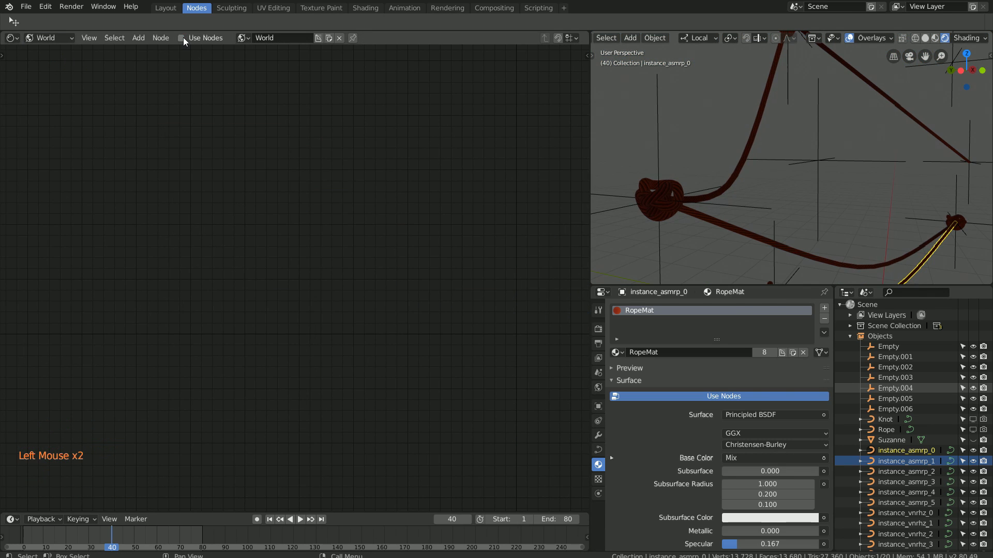
Enable World nodes, feed the Background node from an Environment Texture with Mapping and Texture Coordinate nodes, and space them away from it.
middle_drag(155, 170, 281, 289)
click(348, 248)
key(ctrl+t)
middle_drag(327, 226, 462, 231)
key(g)
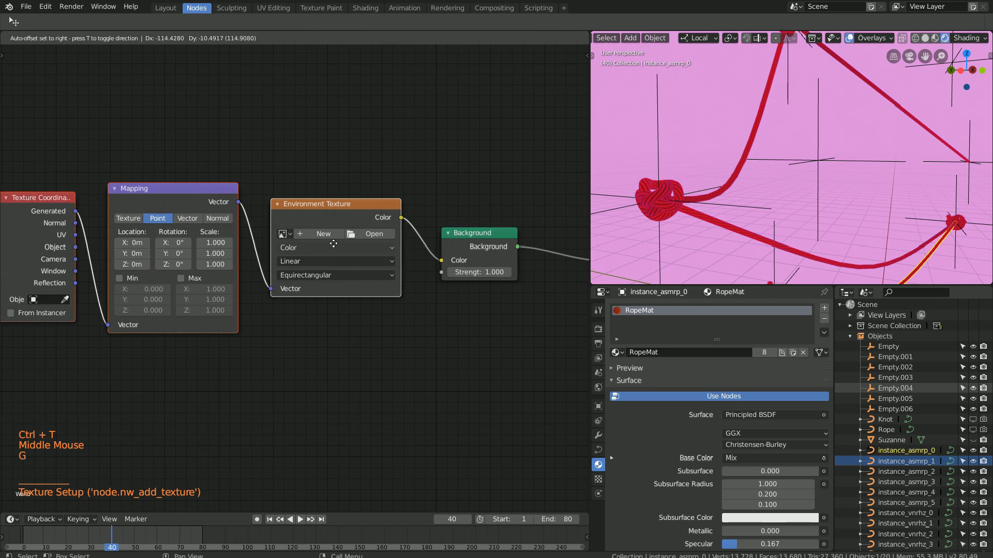
click(393, 234)
Load hdrmaps_com_free_023_half.hdr from the Env folder into the Environment Texture node.
click(361, 234)
click(49, 266)
click(111, 38)
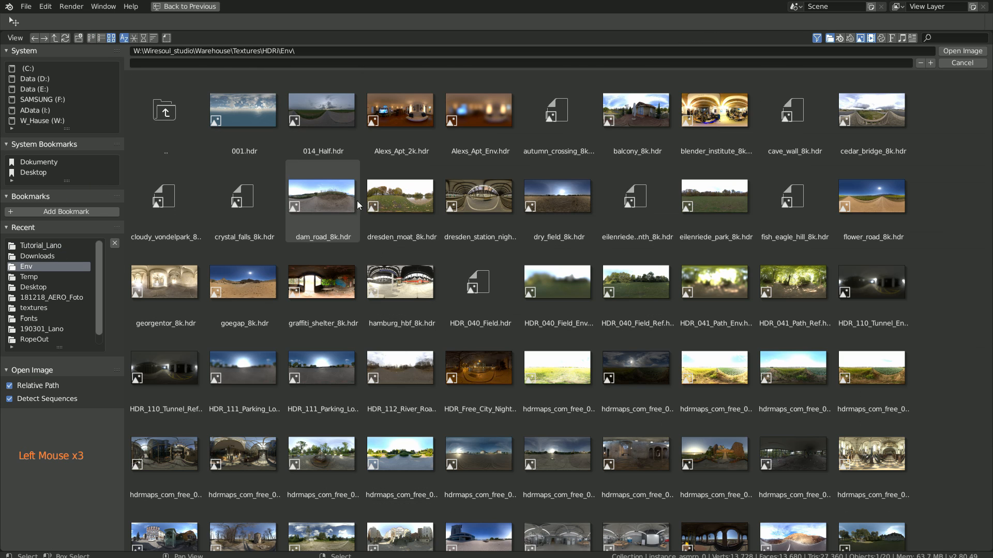
scroll(581, 326, down, 2)
scroll(569, 327, down, 3)
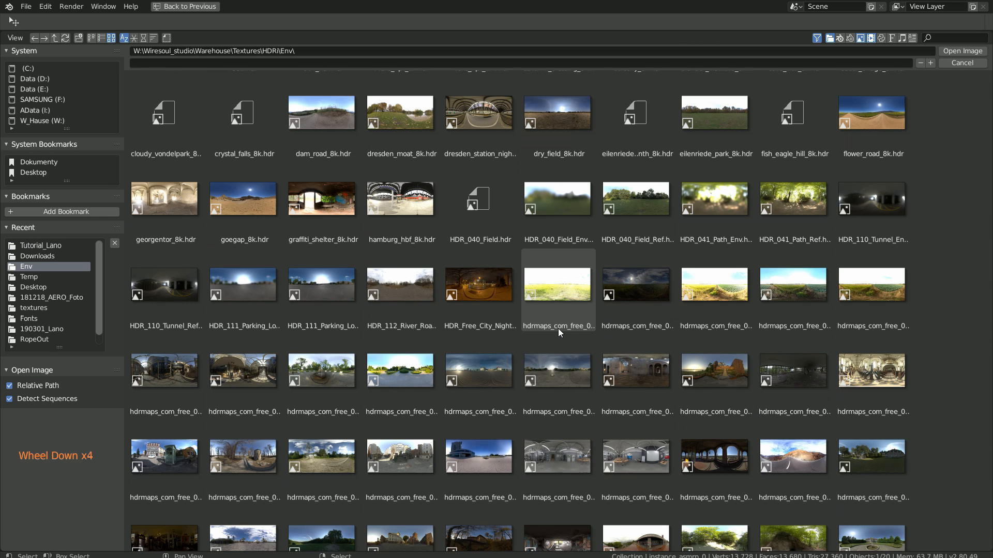
double_click(636, 437)
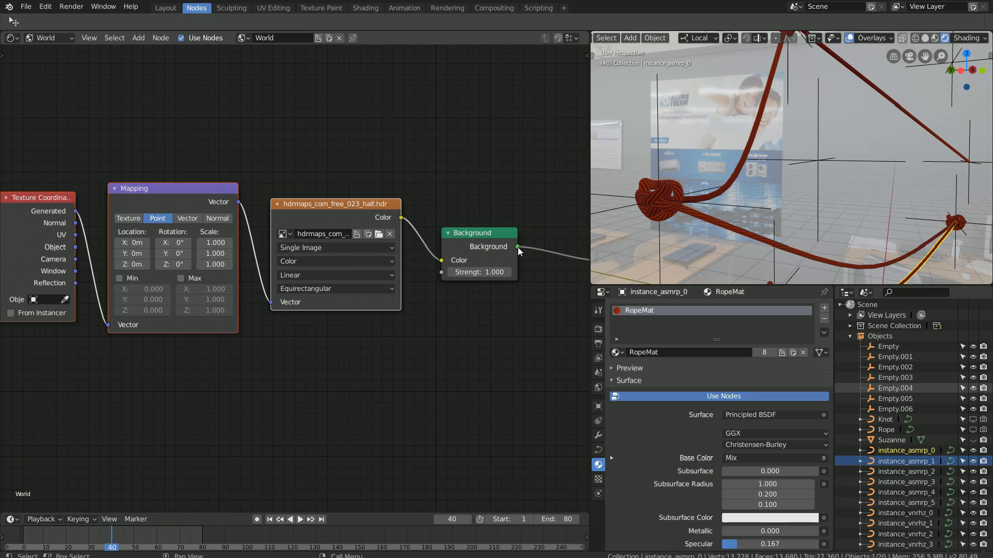
Enable Ambient Occlusion, Bloom and Screen Space Reflections in the Eevee render settings.
middle_drag(672, 176, 697, 191)
scroll(697, 191, up, 2)
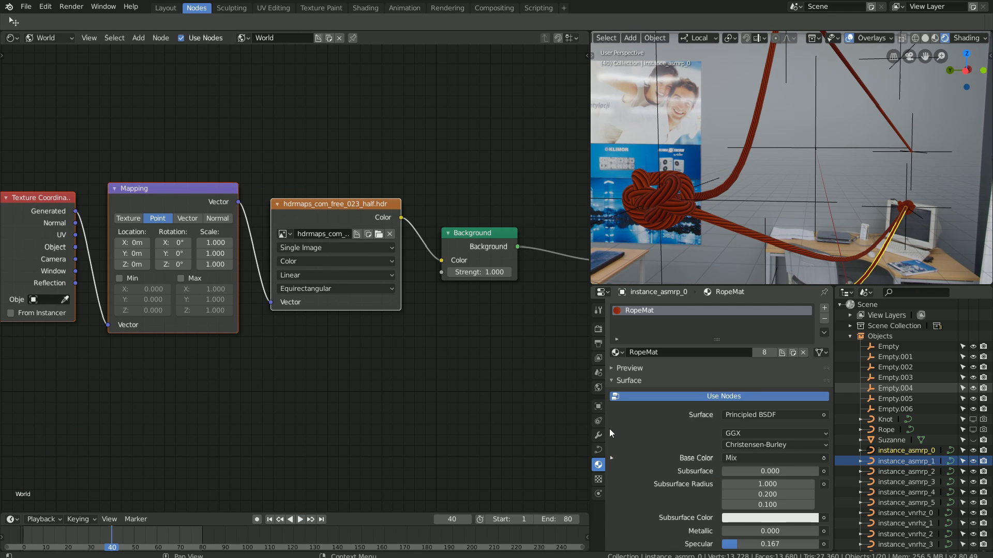
double_click(598, 329)
click(622, 380)
click(624, 390)
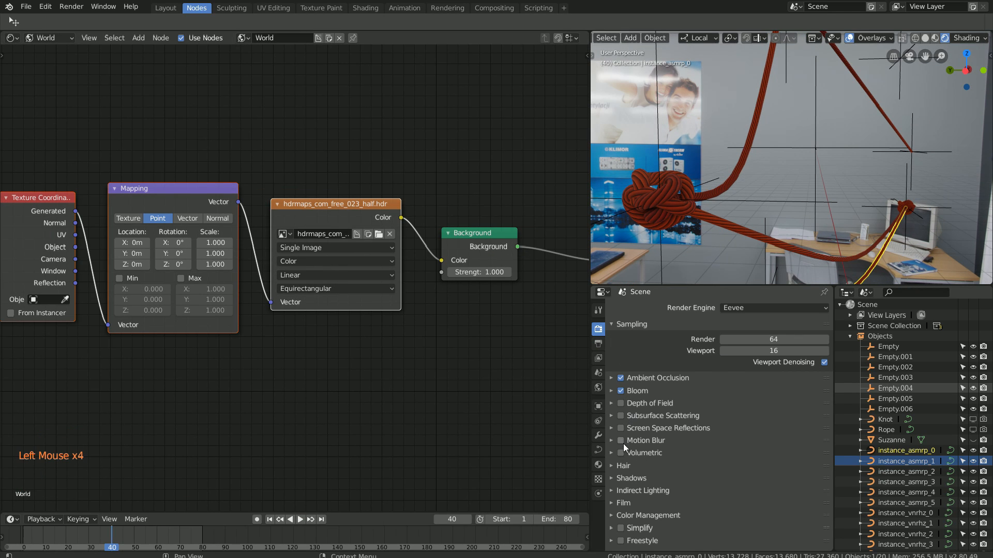
Move the Background node further from the environment image node and try a lower background Strength.
mouse_move(657, 232)
middle_down()
mouse_move(669, 225)
mouse_move(664, 214)
mouse_move(672, 221)
middle_up()
scroll(669, 226, up, 1)
middle_drag(672, 221, 668, 223)
drag(489, 240, 532, 239)
middle_drag(532, 239, 450, 241)
mouse_move(459, 271)
mouse_down()
mouse_move(500, 270)
mouse_move(454, 271)
mouse_up()
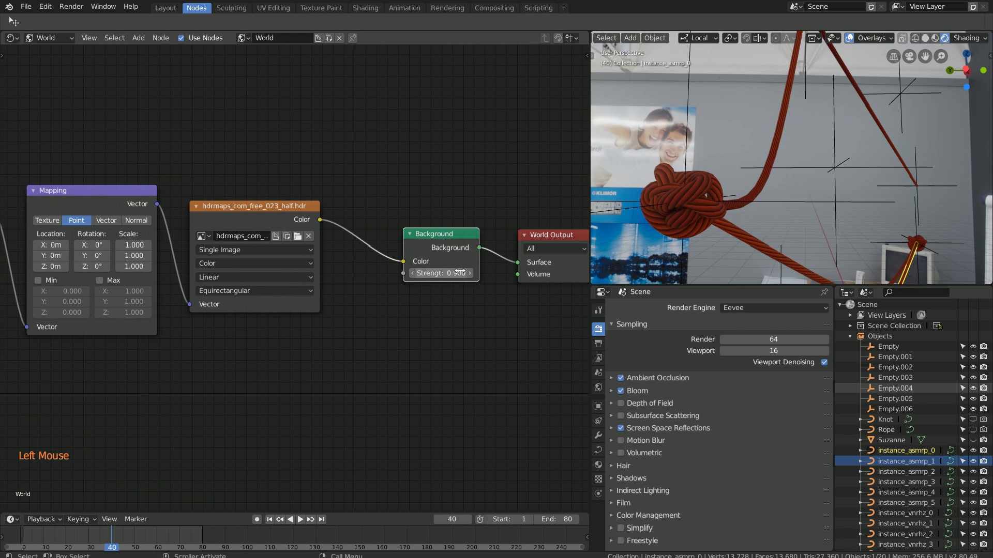
Add a Light Path node above the environment image node in the World shader.
middle_drag(365, 164, 356, 266)
key(shift+a)
mouse_move(311, 108)
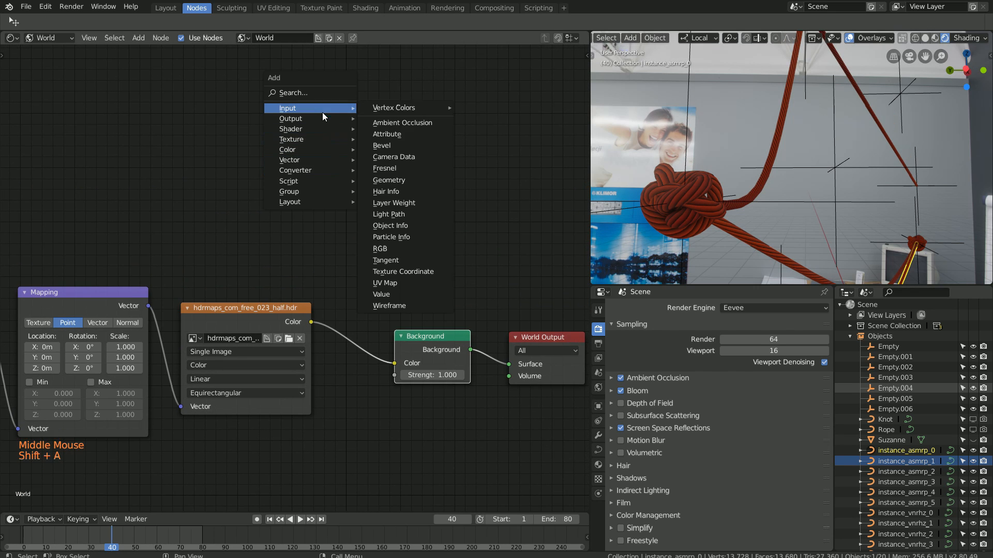
click(414, 214)
click(282, 115)
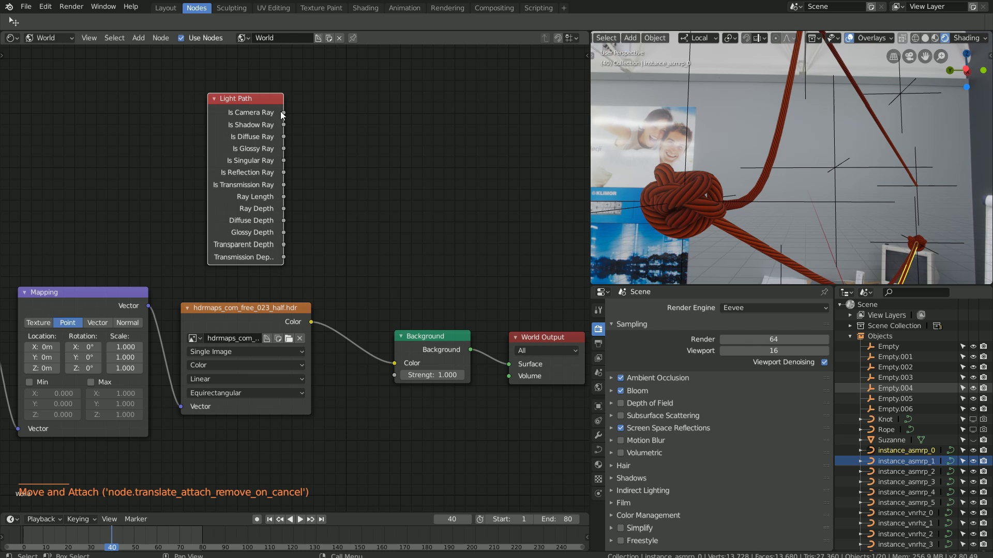
Insert a Mix color node between the environment image node and the Background node.
drag(397, 385, 336, 232)
key(shift+a)
mouse_move(308, 274)
click(383, 331)
click(333, 315)
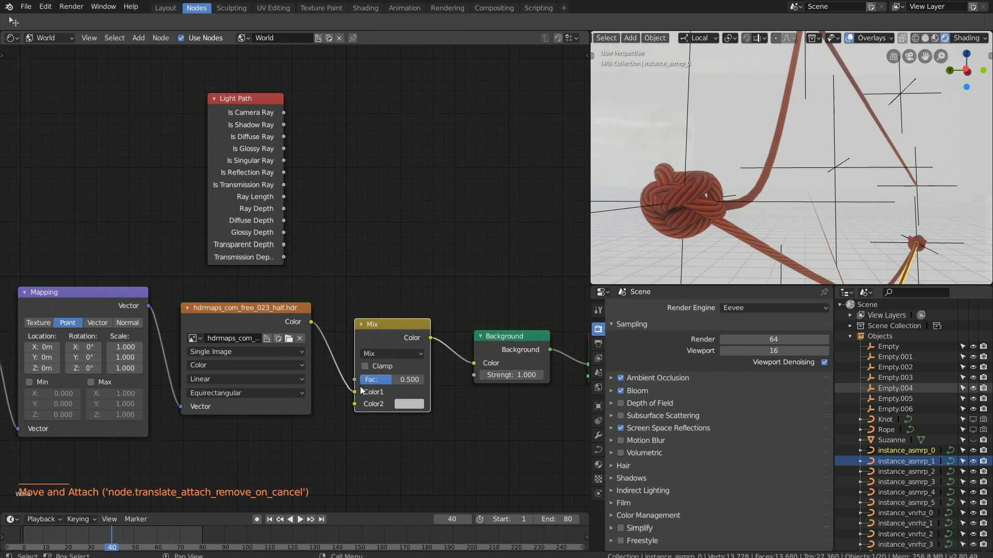
Drive the World Mix node's Fac with Is Camera Ray and set its Color2 to dark grey.
drag(283, 113, 354, 380)
click(408, 404)
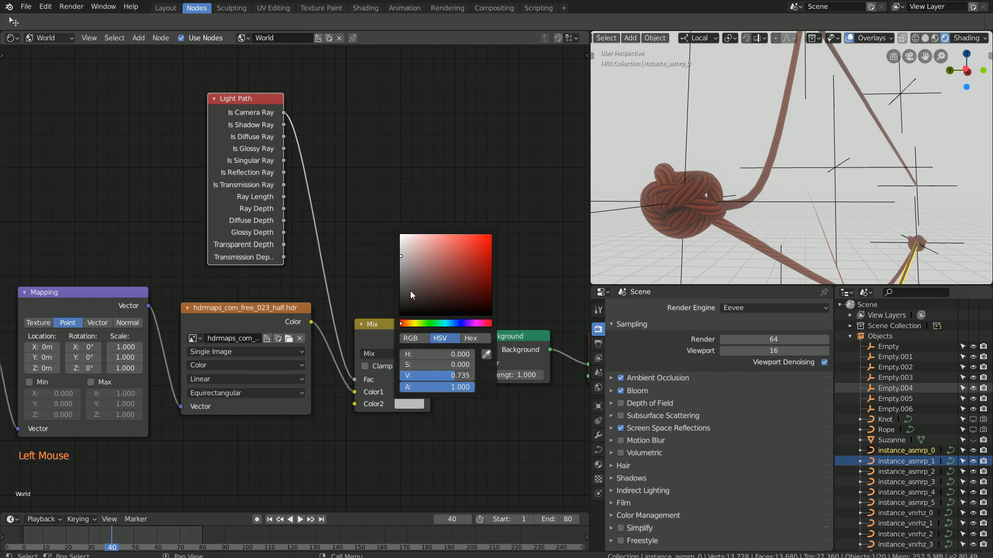
mouse_move(410, 292)
mouse_down()
mouse_move(401, 313)
mouse_move(401, 301)
mouse_up()
Hide the viewport overlays, select a rope object and switch the shader editor back to its RopeMat object material.
middle_drag(727, 222, 716, 223)
click(849, 38)
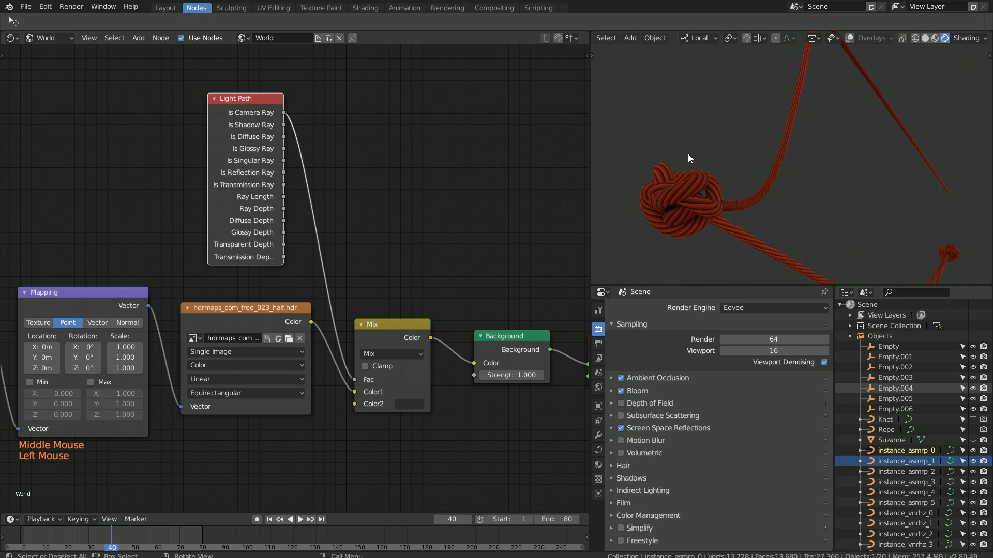
click(688, 157)
click(61, 50)
Insert a Hue Saturation Value node between Mix and the Principled BSDF's Base Color and set its Value to 1.900.
middle_drag(433, 316, 470, 191)
key(shift+a)
click(388, 343)
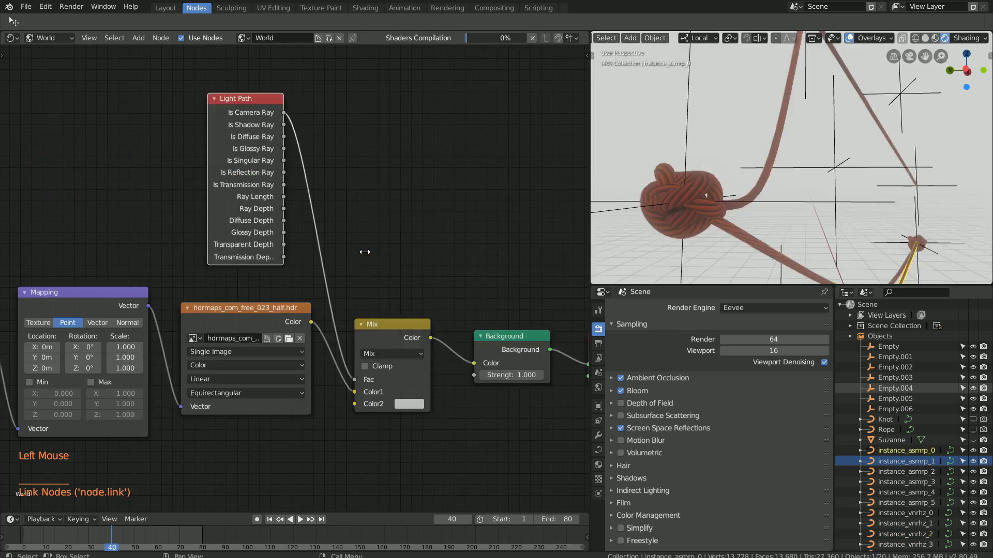
click(474, 311)
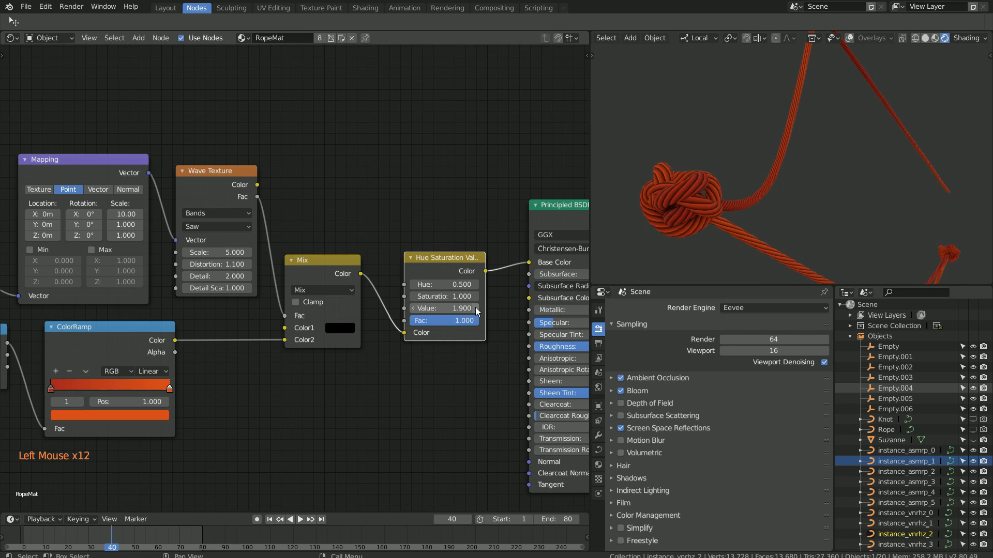
Play the animation and examine the ropes and knots growing from different angles and distances.
scroll(614, 249, down, 1)
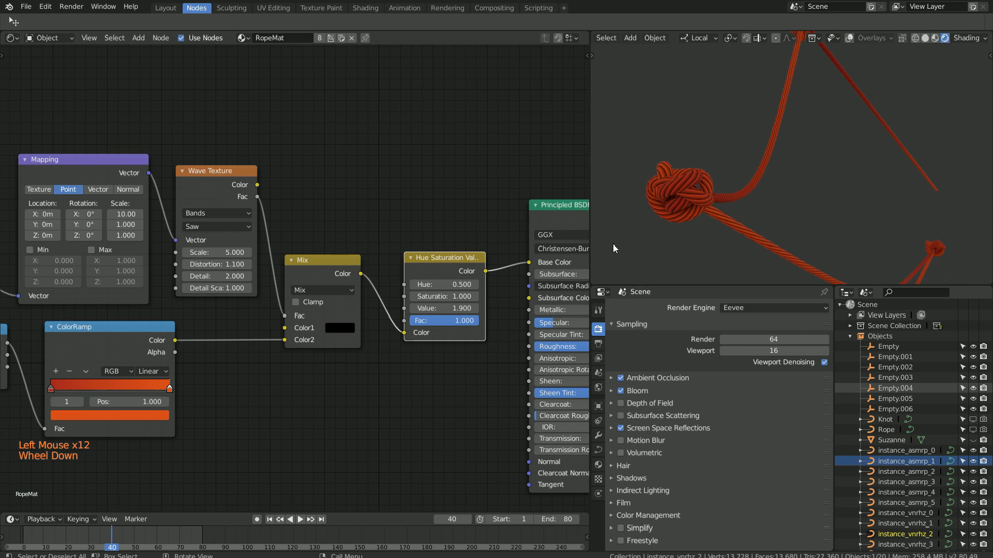
click(300, 519)
middle_drag(672, 217, 709, 197)
scroll(709, 197, down, 1)
shift+middle_drag(708, 196, 755, 155)
scroll(754, 155, down, 2)
middle_drag(755, 156, 733, 207)
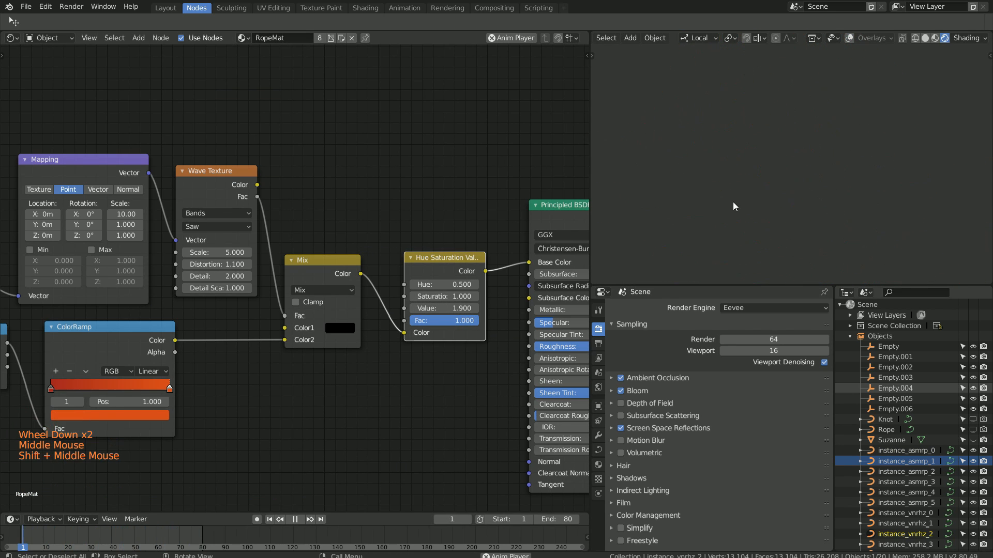
scroll(734, 213, up, 2)
scroll(735, 213, down, 2)
Set the Hue Saturation Value node's Value to 4.000 and view the growing ropes from further away.
middle_drag(808, 237, 549, 314)
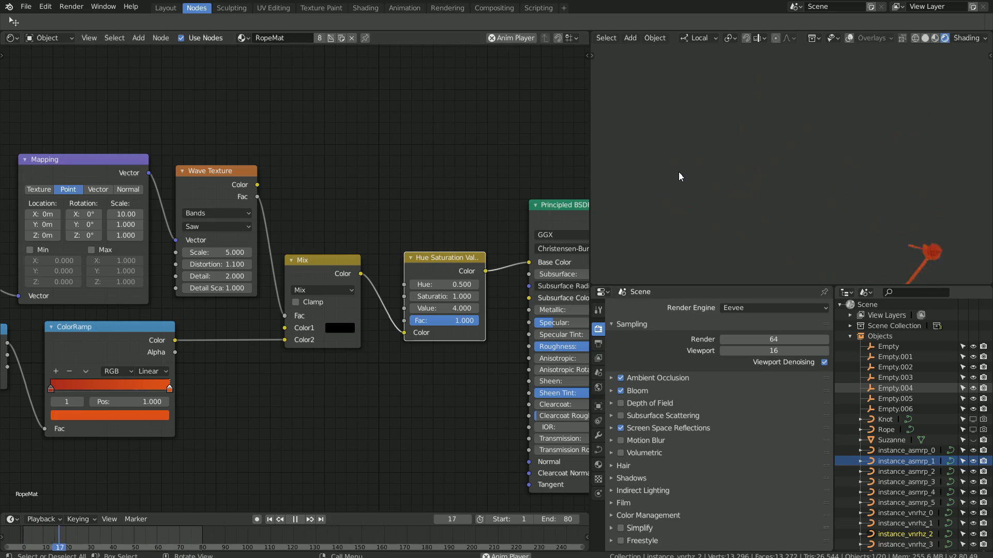
scroll(678, 171, down, 3)
middle_drag(678, 171, 737, 181)
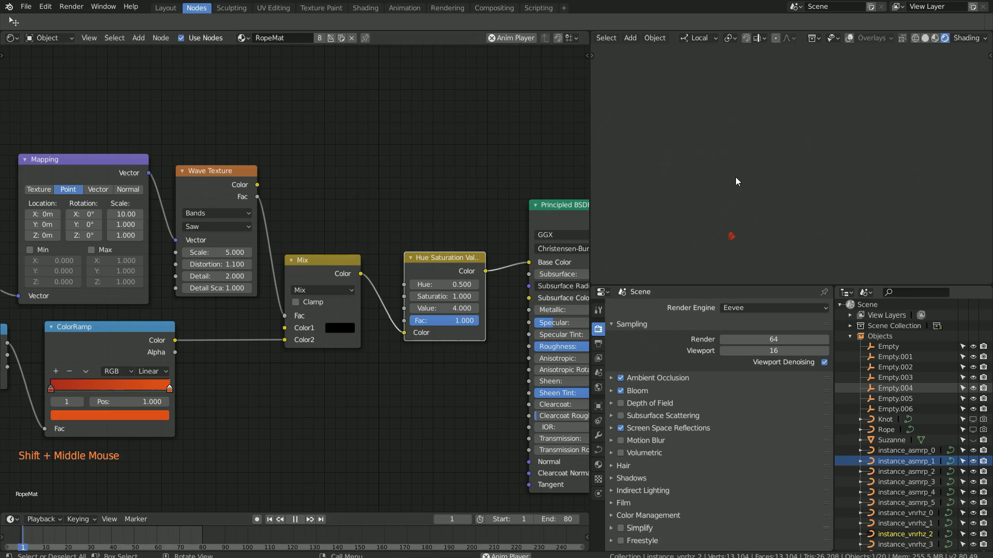